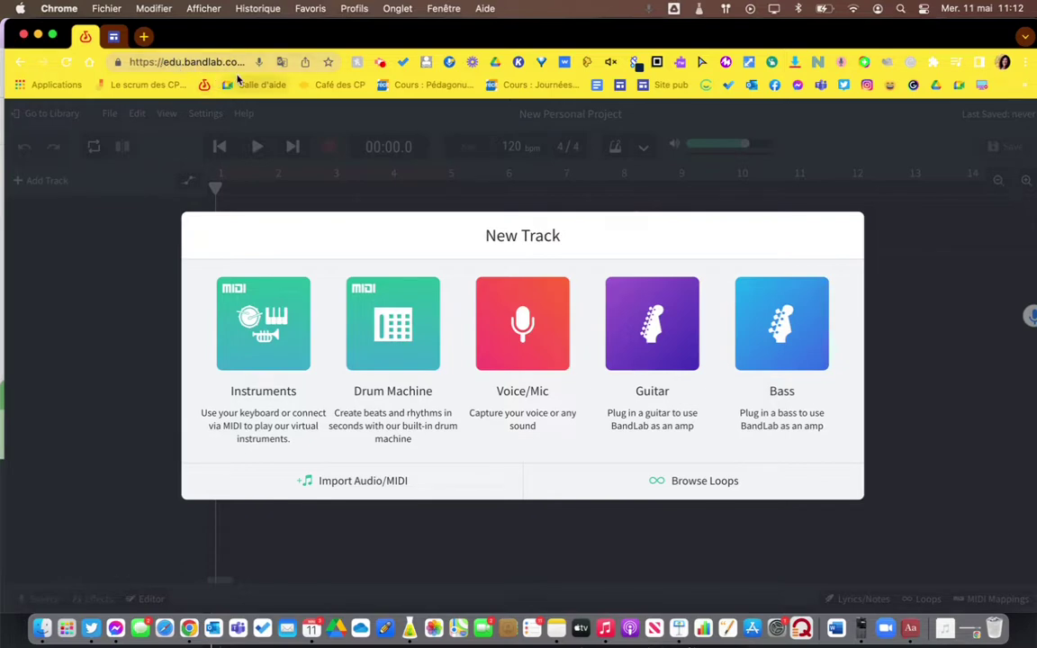
- Create a Voice/Mic track and rename it with the first speaker's first name
{"action": "left_click", "coordinate": [527, 341]}
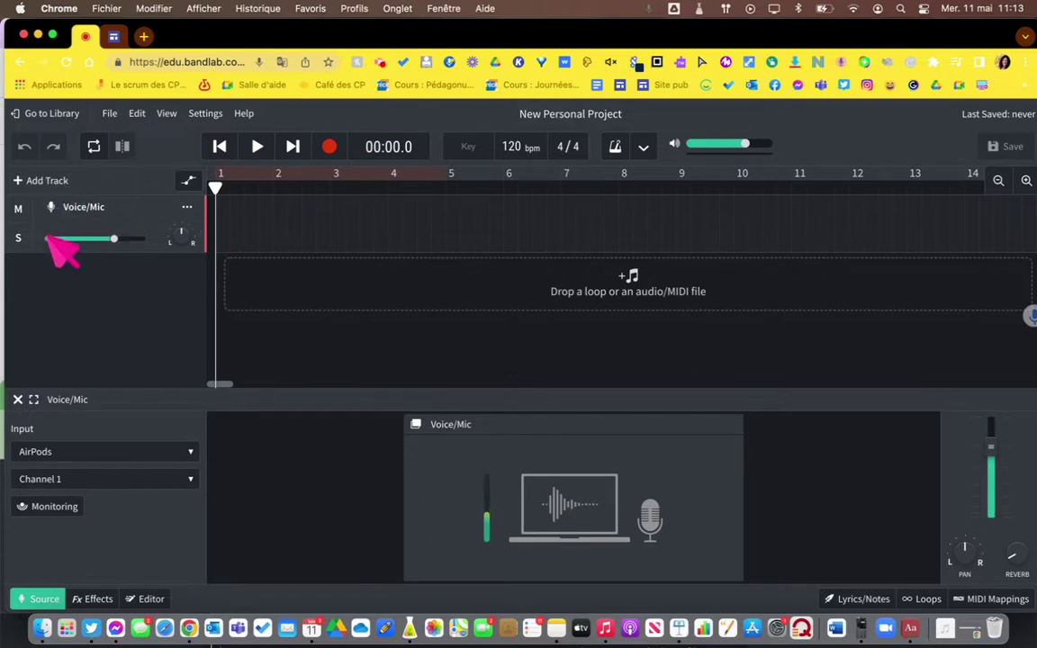
{"action": "left_click", "coordinate": [186, 207]}
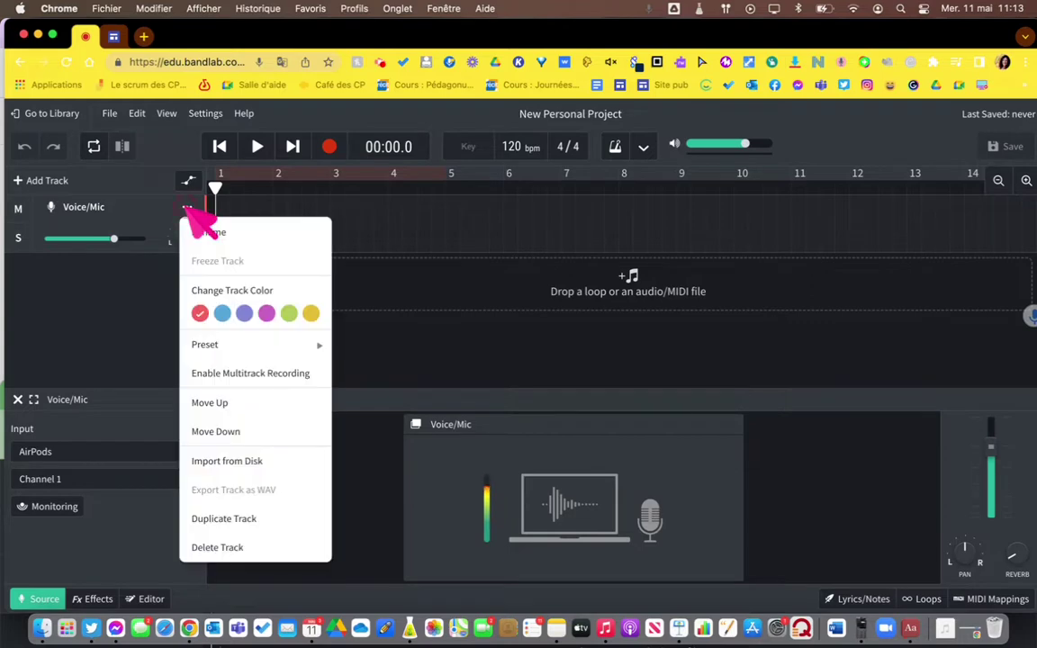
{"action": "left_click", "coordinate": [259, 235]}
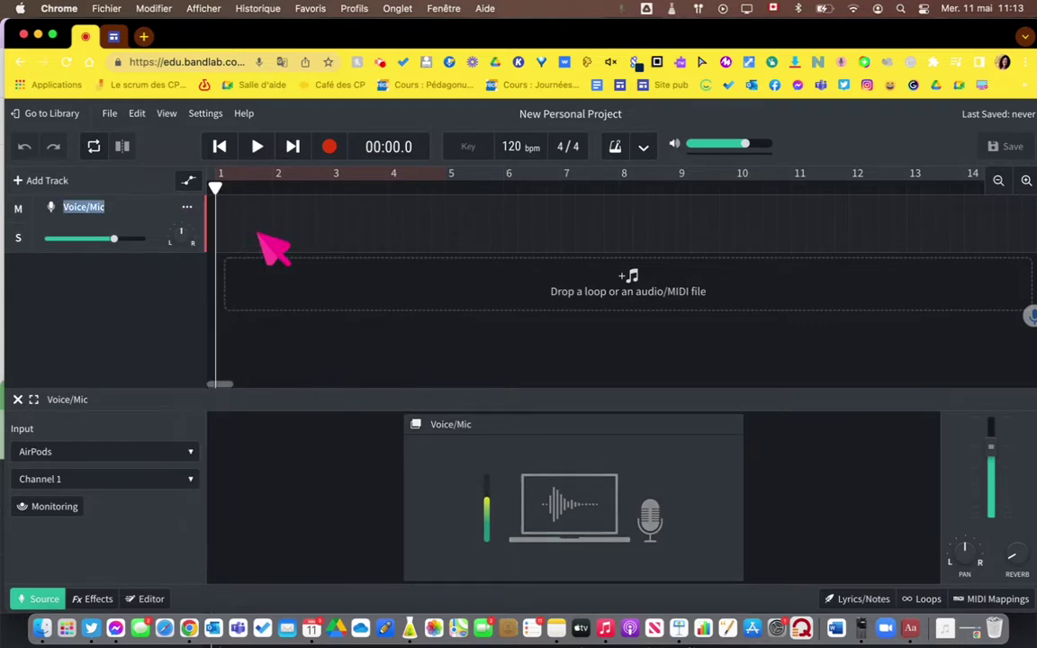
{"action": "type", "text": "Corinne"}
{"action": "key", "text": "Return"}
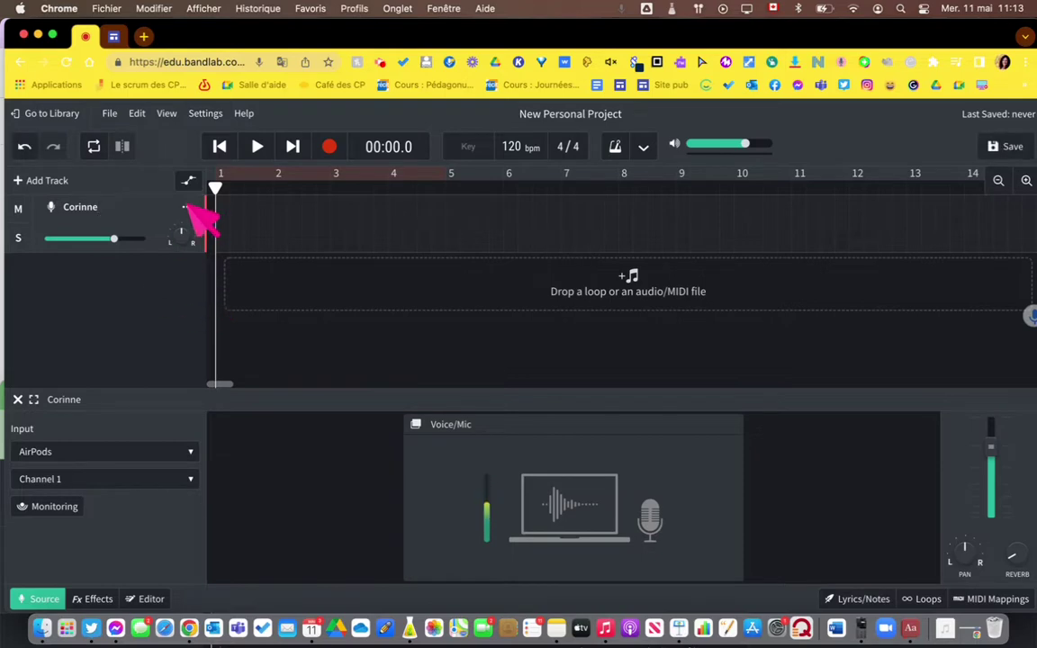
- Add a second Voice/Mic track and rename it with the second speaker's first name
{"action": "left_click", "coordinate": [41, 180]}
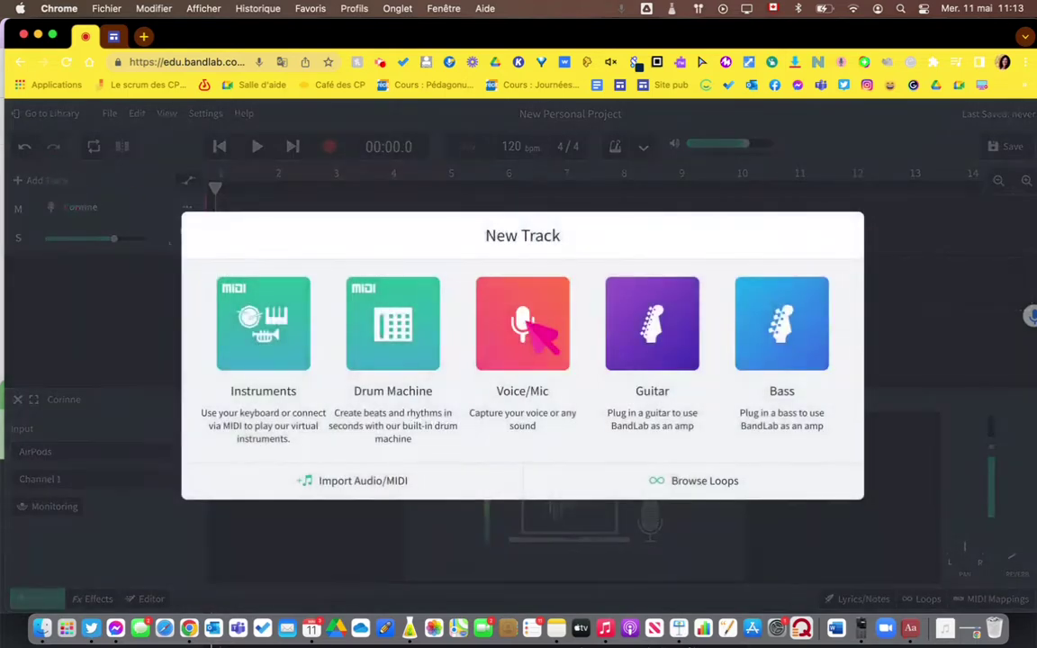
{"action": "left_click", "coordinate": [529, 323]}
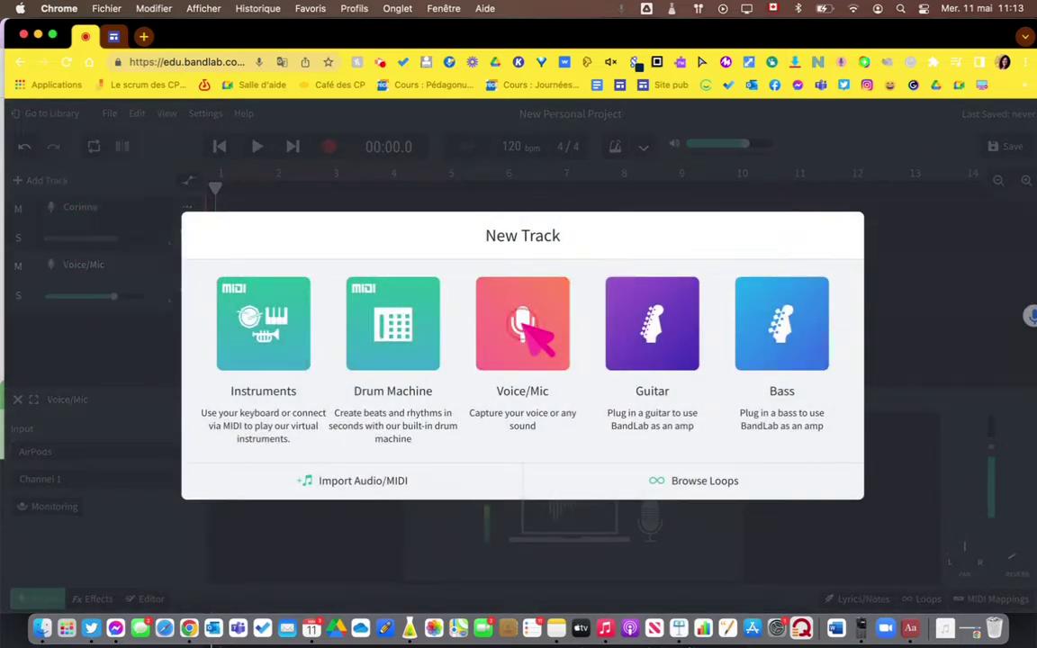
{"action": "left_click", "coordinate": [186, 265]}
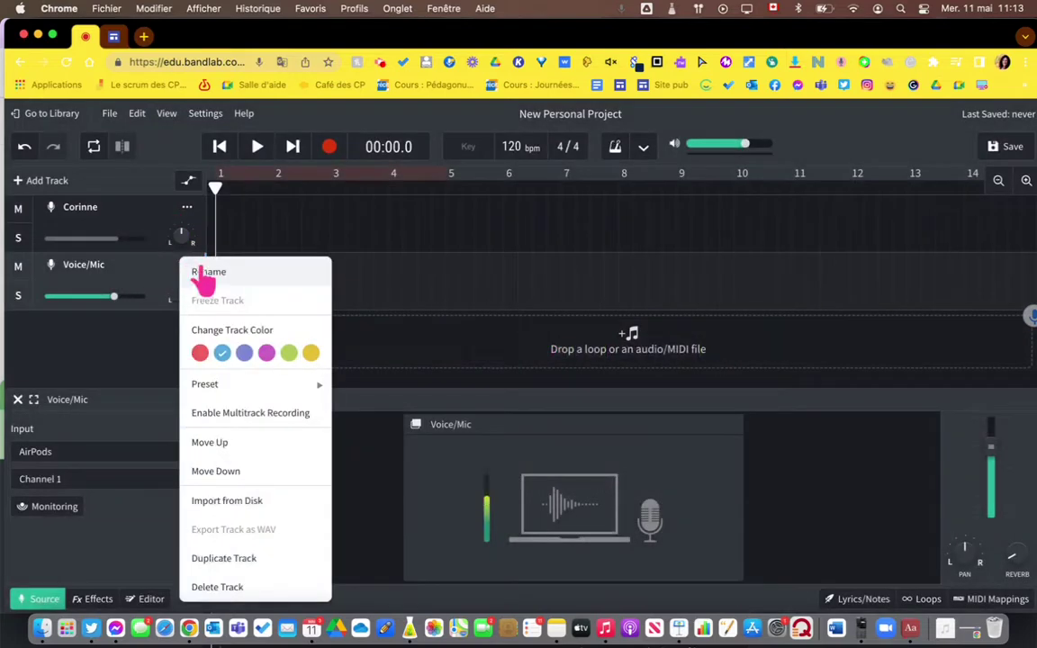
{"action": "left_click", "coordinate": [251, 274]}
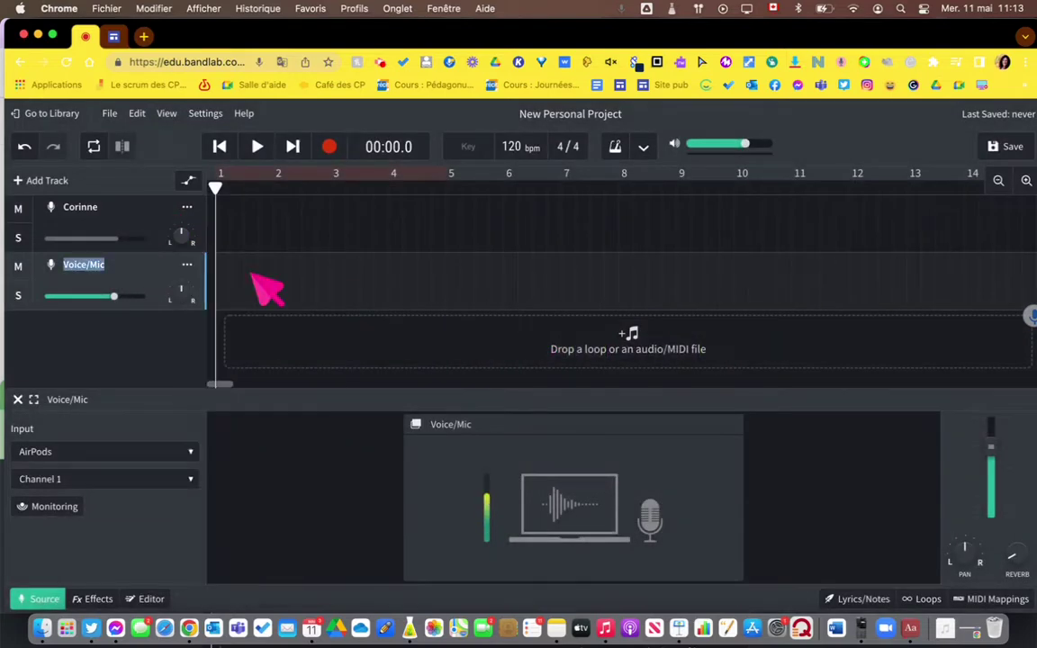
{"action": "type", "text": "Charlotte"}
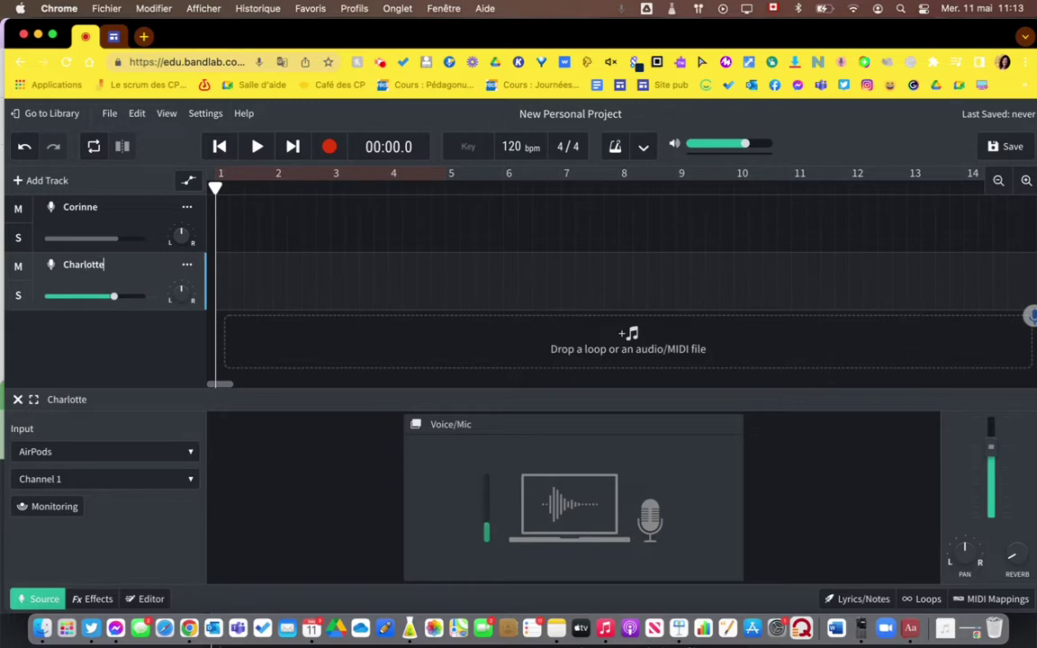
{"action": "key", "text": "Return"}
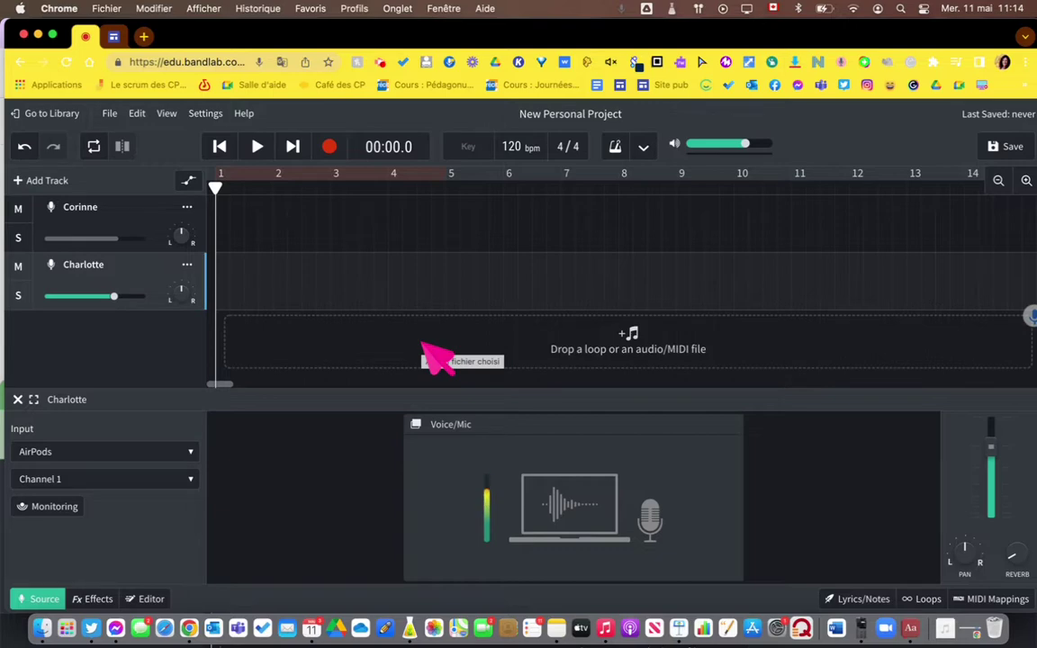
- Examine the track options and the voice presets available for the first track
{"action": "left_click", "coordinate": [87, 212]}
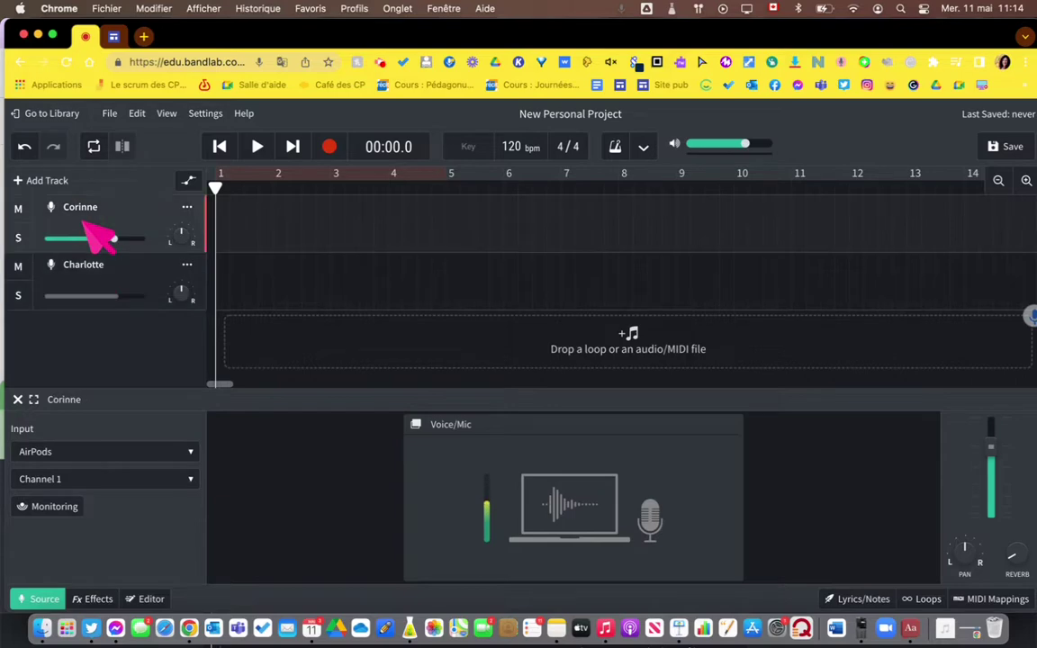
{"action": "left_click", "coordinate": [88, 262]}
{"action": "left_click", "coordinate": [135, 223]}
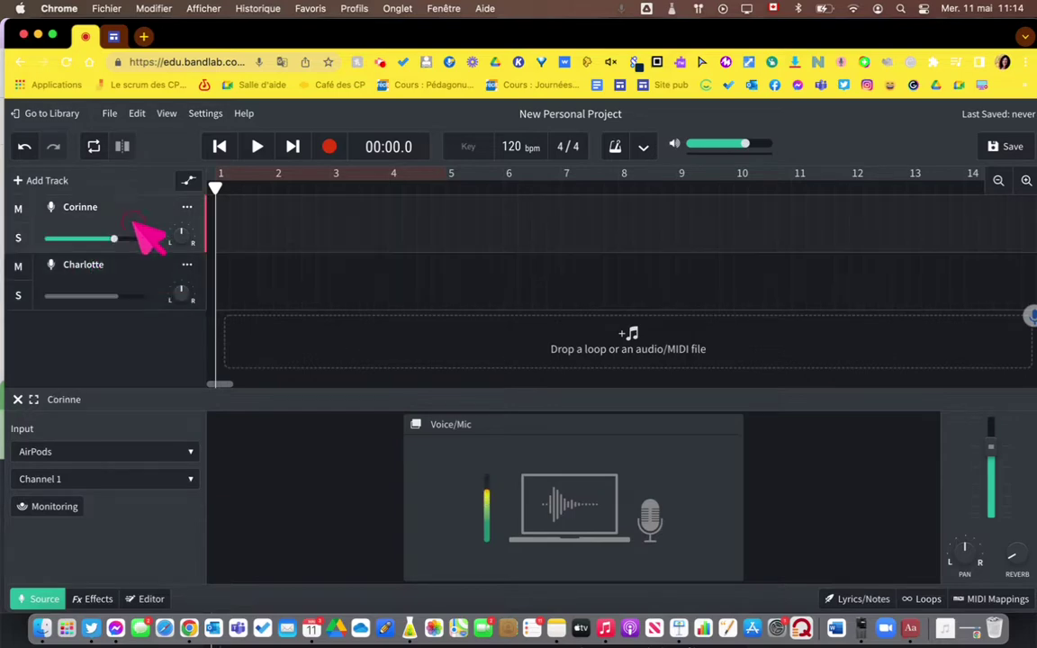
{"action": "left_click", "coordinate": [187, 208]}
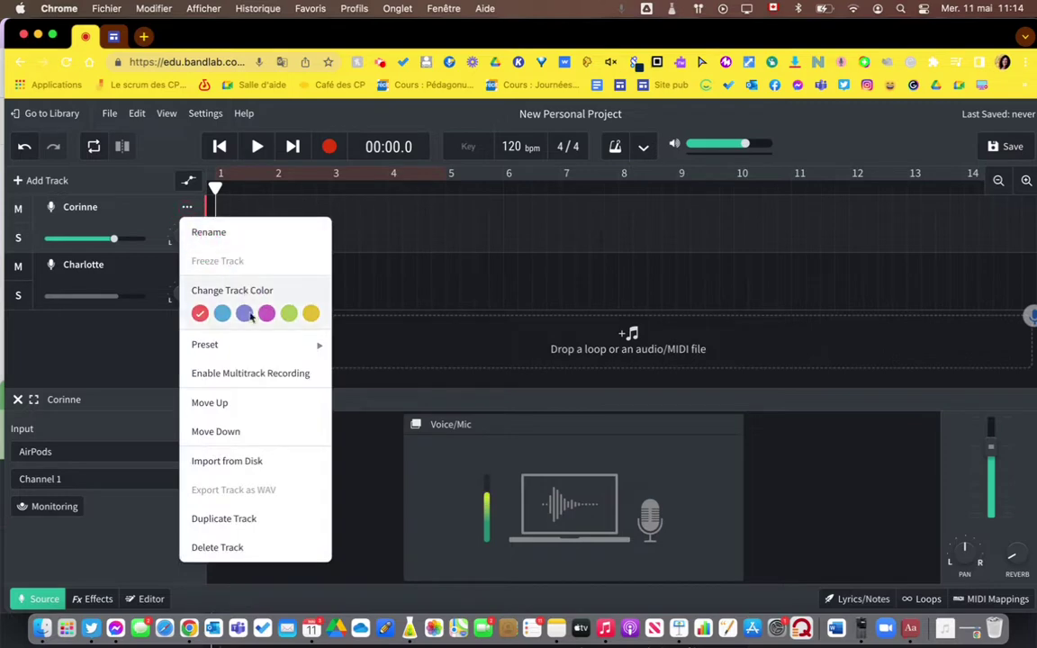
{"action": "mouse_move", "coordinate": [254, 345]}
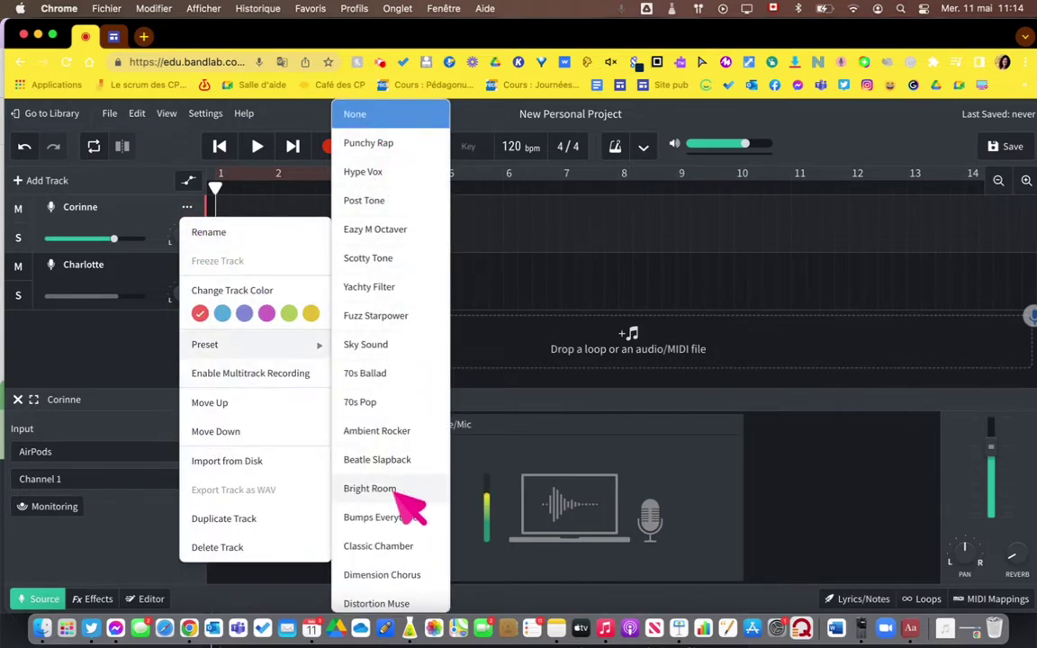
{"action": "scroll", "coordinate": [404, 501], "scroll_direction": "down", "scroll_amount": 10}
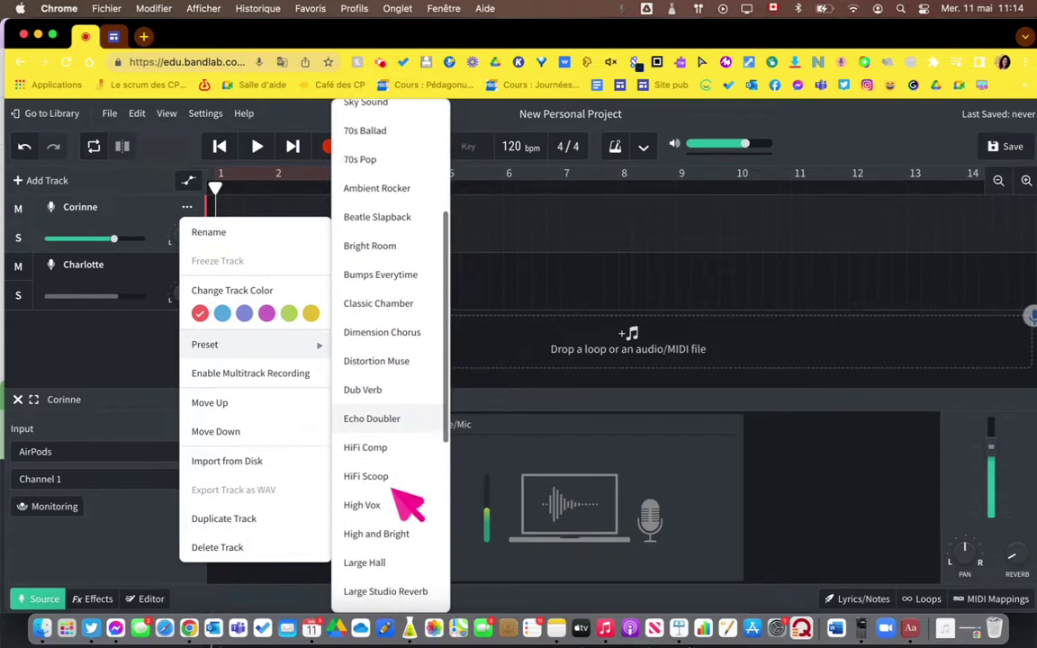
{"action": "scroll", "coordinate": [404, 495], "scroll_direction": "down", "scroll_amount": 3}
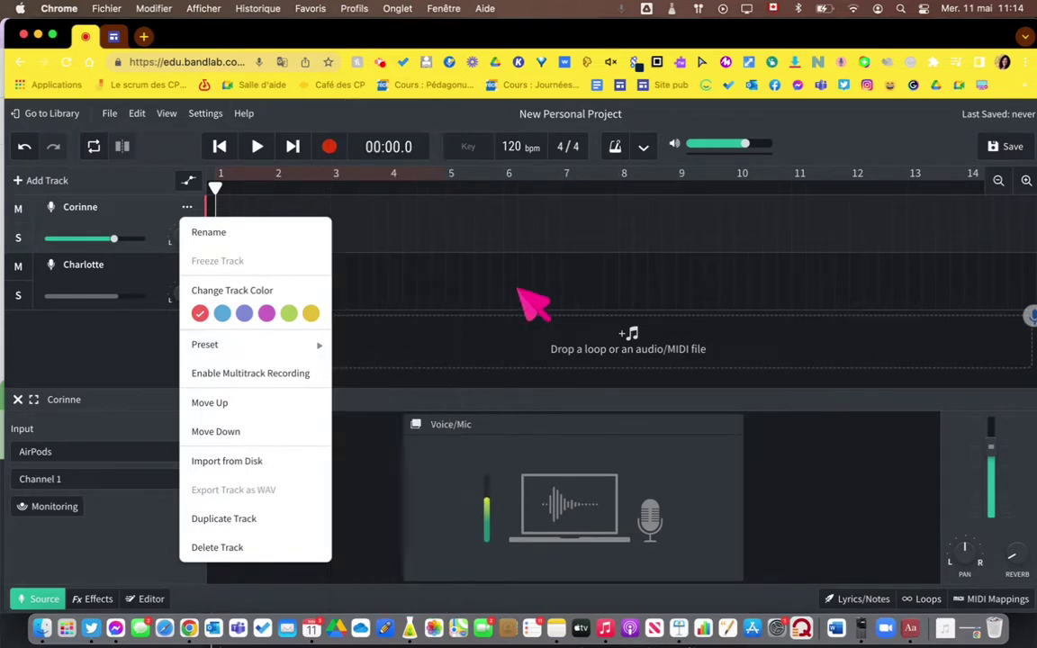
{"action": "left_click", "coordinate": [531, 304]}
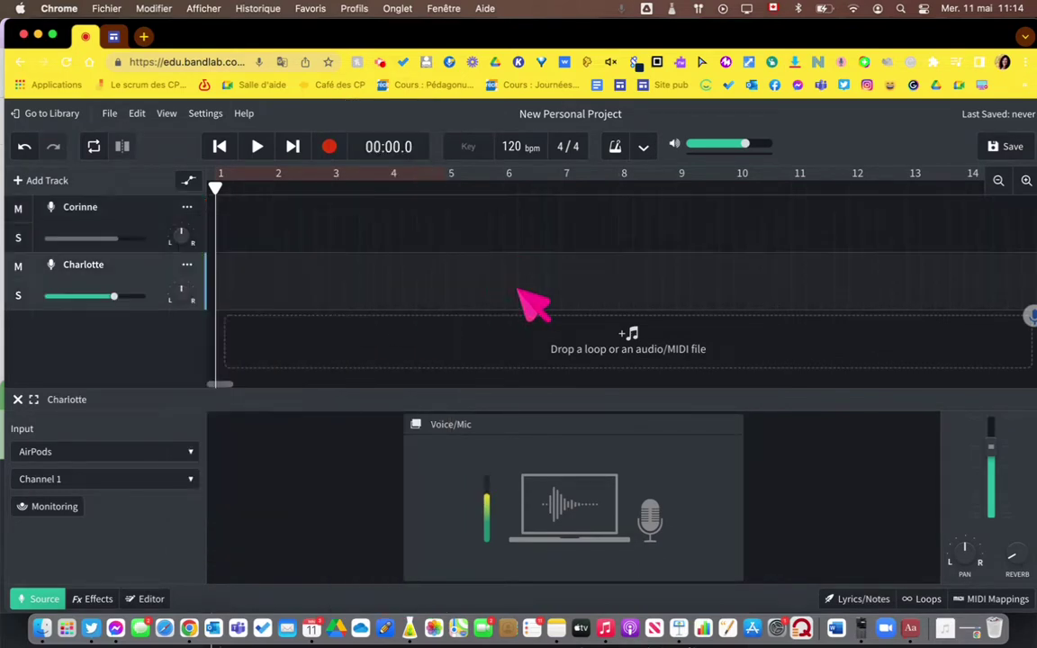
- Change the second voice track's color to red
{"action": "left_click", "coordinate": [189, 265]}
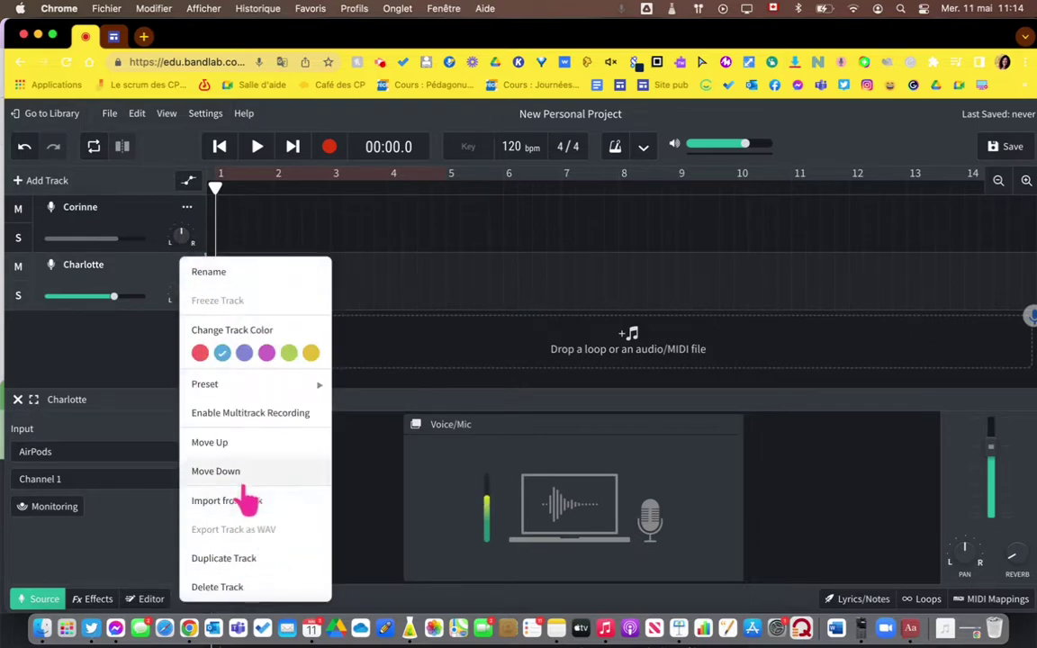
{"action": "mouse_move", "coordinate": [205, 385]}
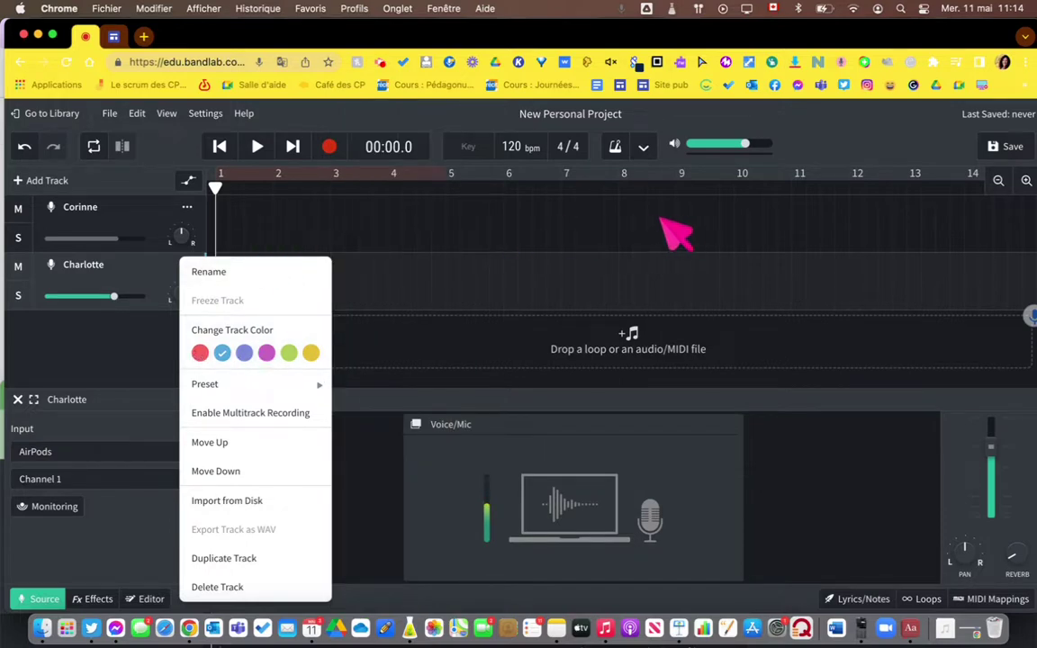
{"action": "left_click", "coordinate": [198, 353]}
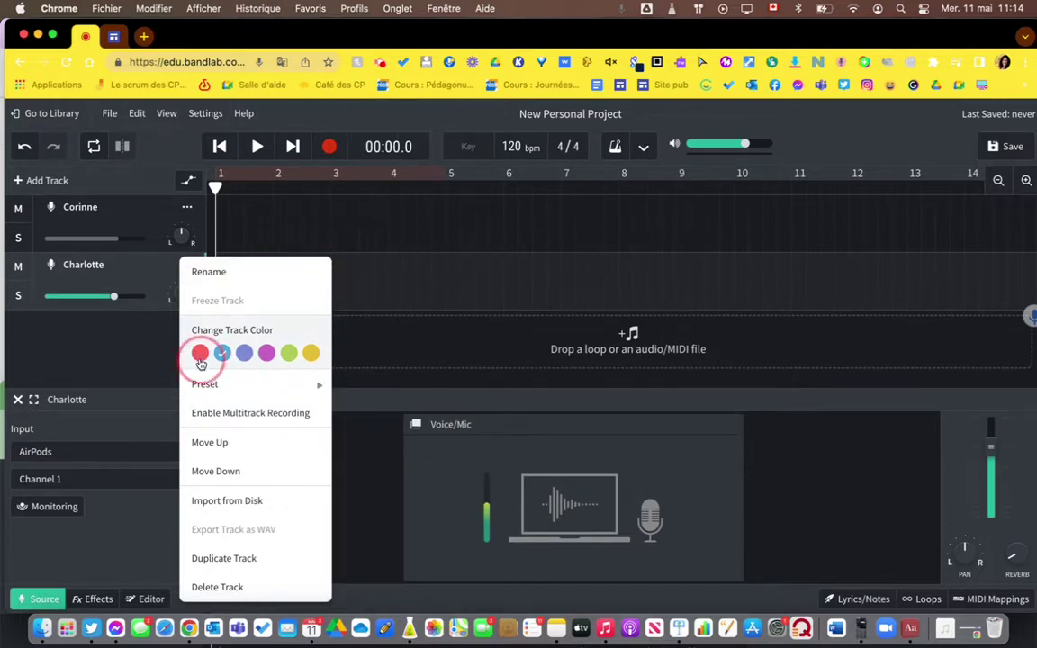
{"action": "left_click", "coordinate": [160, 275]}
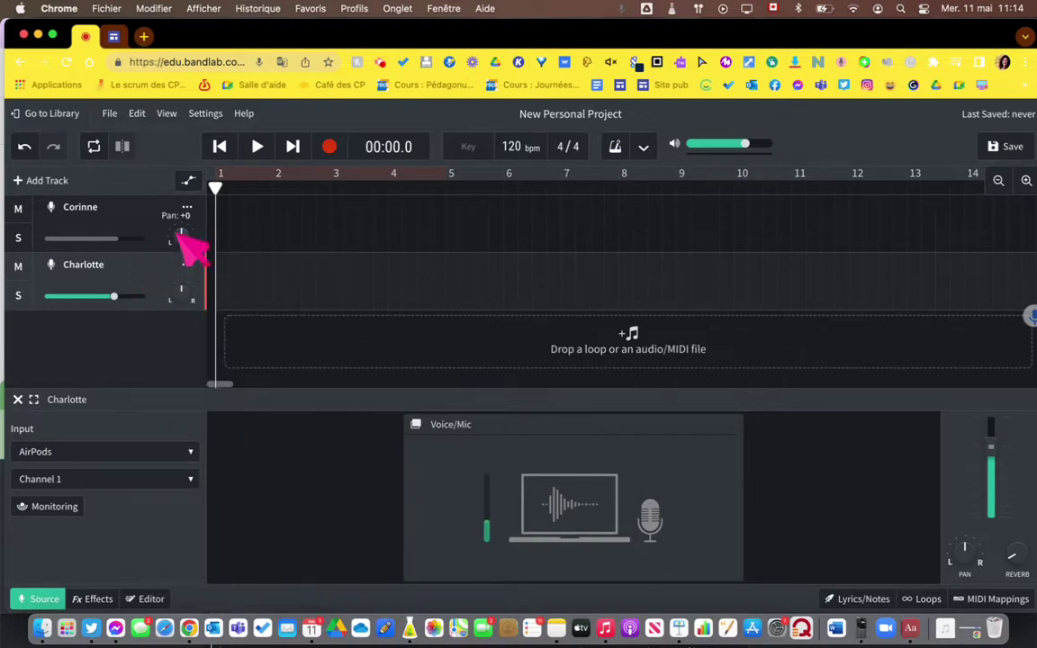
- Change the first voice track's color to blue
{"action": "left_click", "coordinate": [153, 221]}
{"action": "left_click", "coordinate": [187, 209]}
{"action": "left_click", "coordinate": [223, 313]}
{"action": "left_click", "coordinate": [160, 342]}
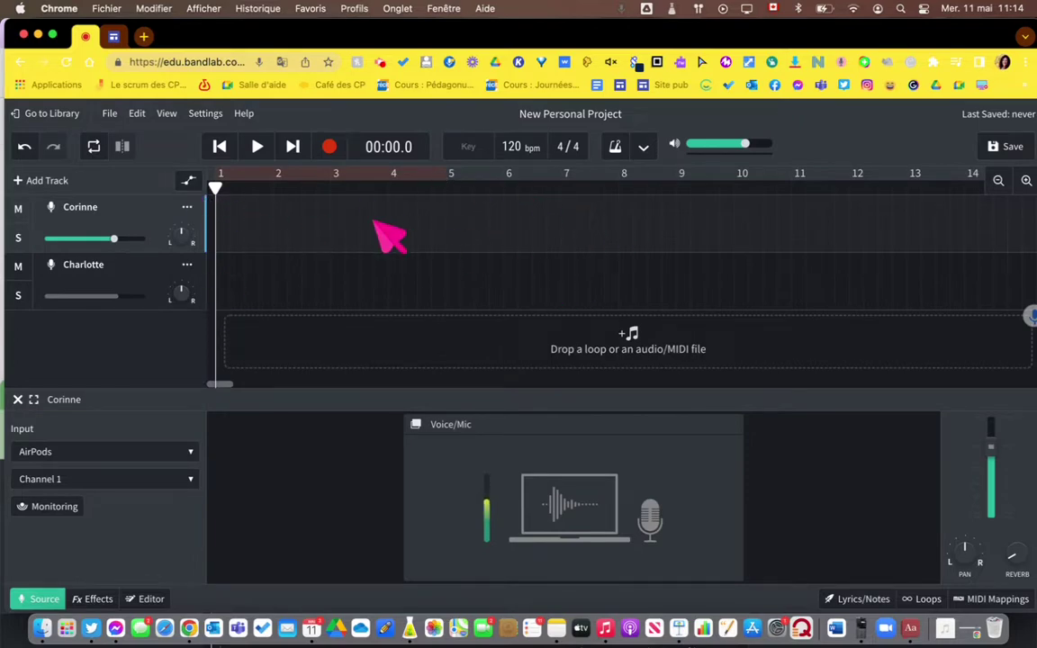
- Shorten the loop region to about the second half of bar 3 and turn looping off
{"action": "left_click_drag", "start_coordinate": [446, 173], "coordinate": [370, 174]}
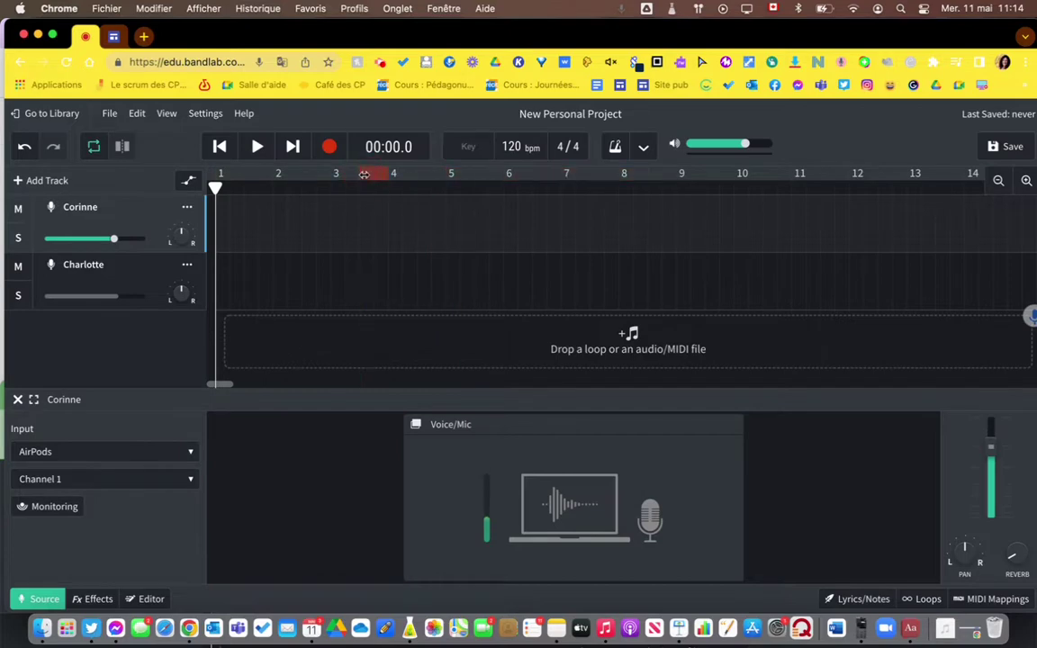
{"action": "left_click", "coordinate": [264, 266]}
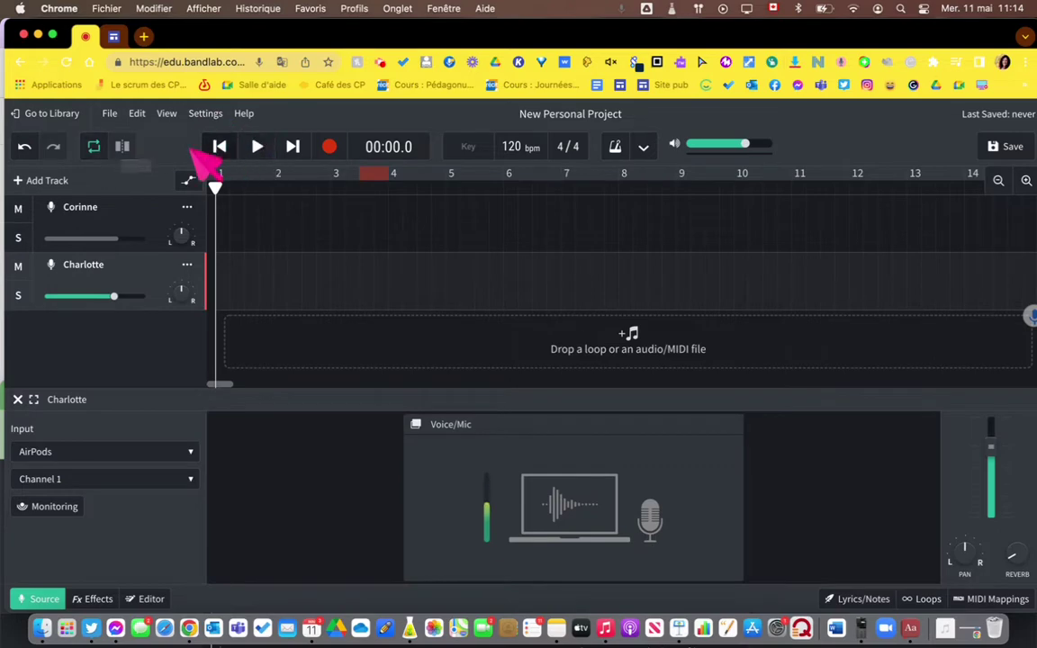
{"action": "left_click", "coordinate": [93, 147]}
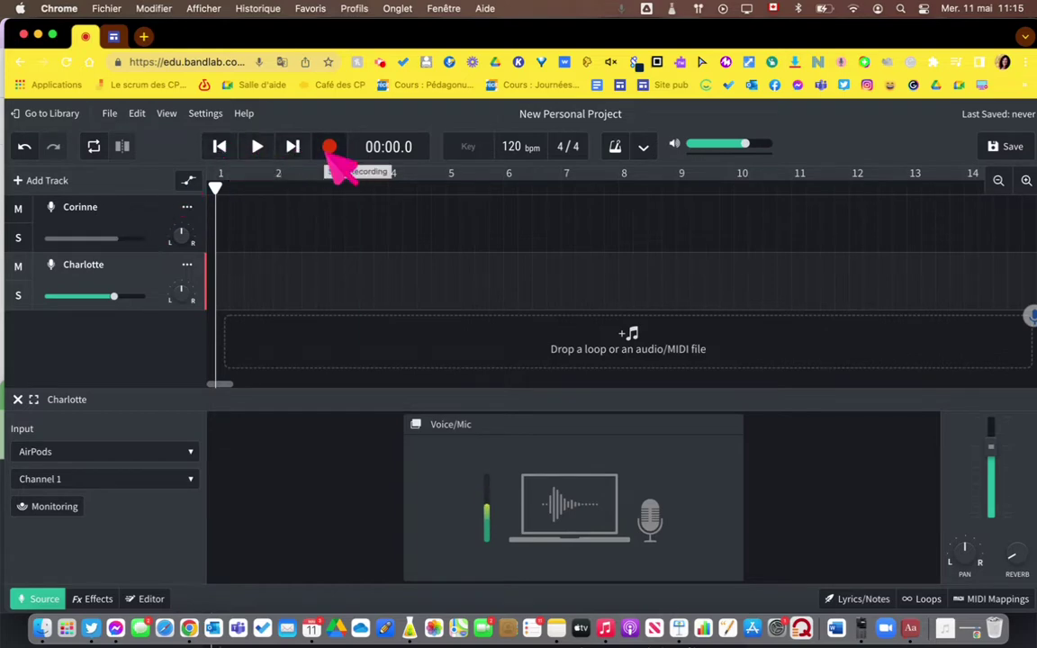
- Turn the metronome on and back off, and look at its options
{"action": "left_click", "coordinate": [615, 155]}
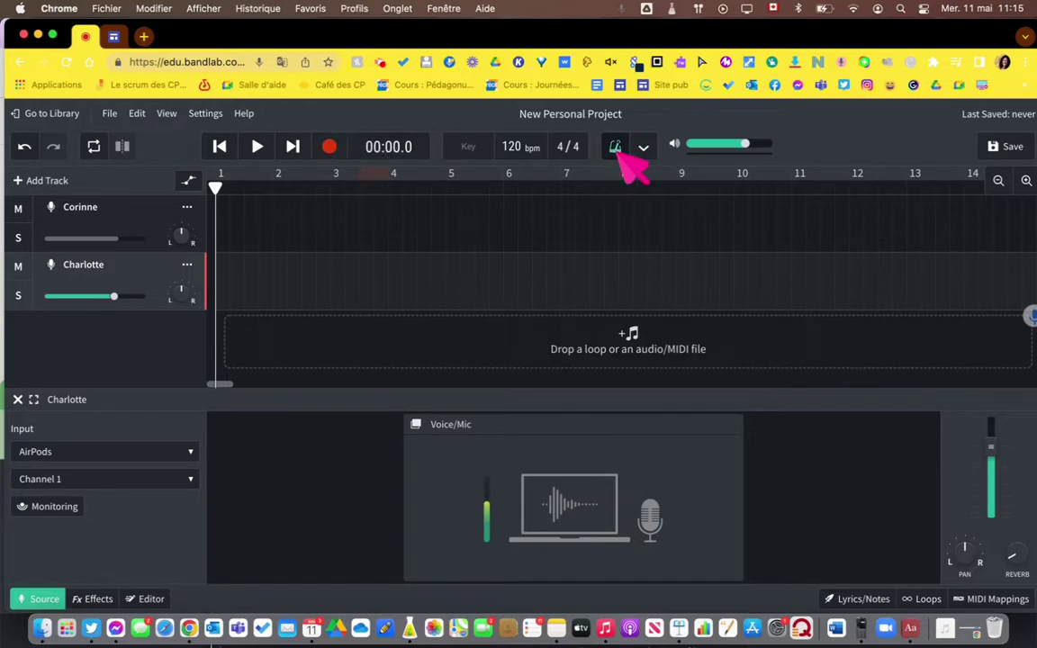
{"action": "left_click", "coordinate": [618, 154]}
{"action": "left_click", "coordinate": [644, 147]}
{"action": "left_click", "coordinate": [644, 148]}
- Lower the first voice track's volume slightly
{"action": "left_click", "coordinate": [106, 240]}
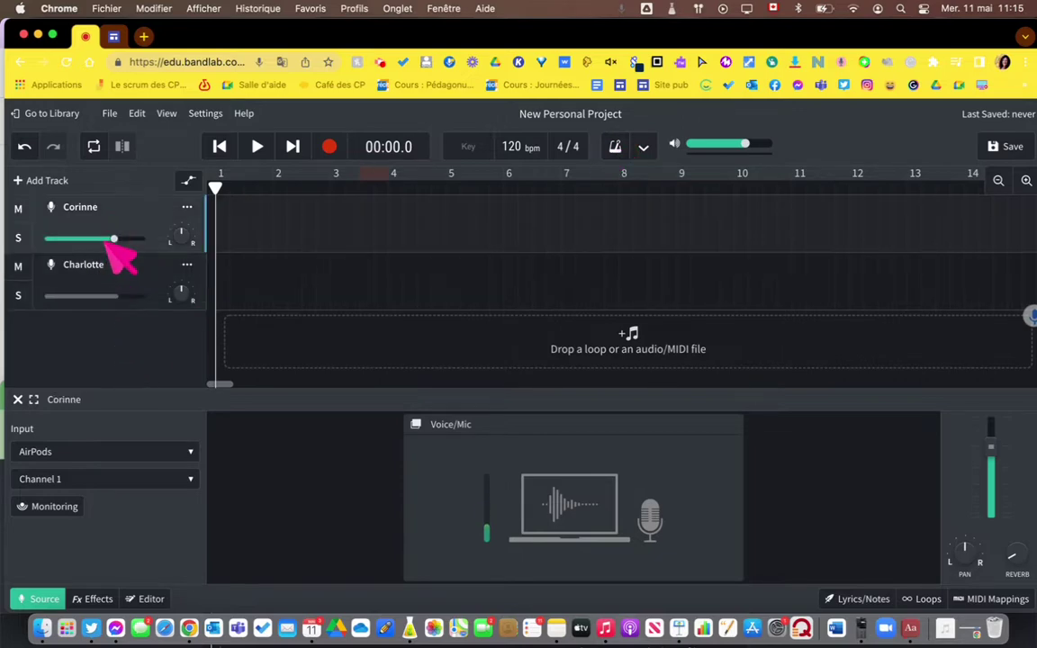
{"action": "mouse_move", "coordinate": [110, 240]}
{"action": "left_mouse_down"}
{"action": "mouse_move", "coordinate": [76, 241]}
{"action": "mouse_move", "coordinate": [113, 239]}
{"action": "mouse_move", "coordinate": [95, 240]}
{"action": "mouse_move", "coordinate": [103, 239]}
{"action": "left_mouse_up"}
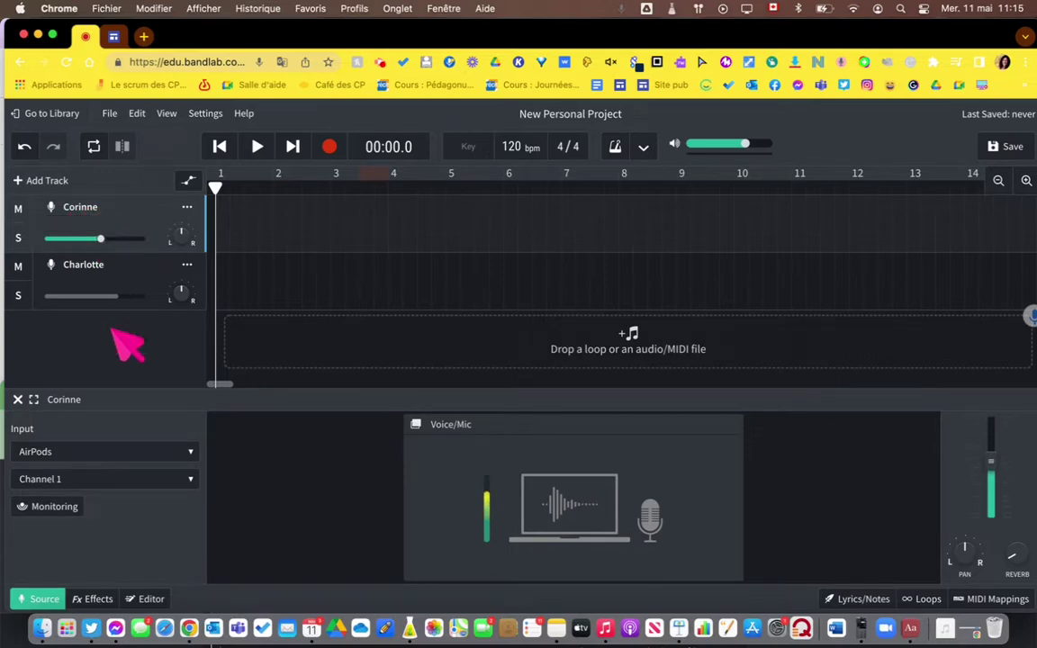
- Check which microphone inputs are available for the first and second voice tracks
{"action": "left_click", "coordinate": [192, 454]}
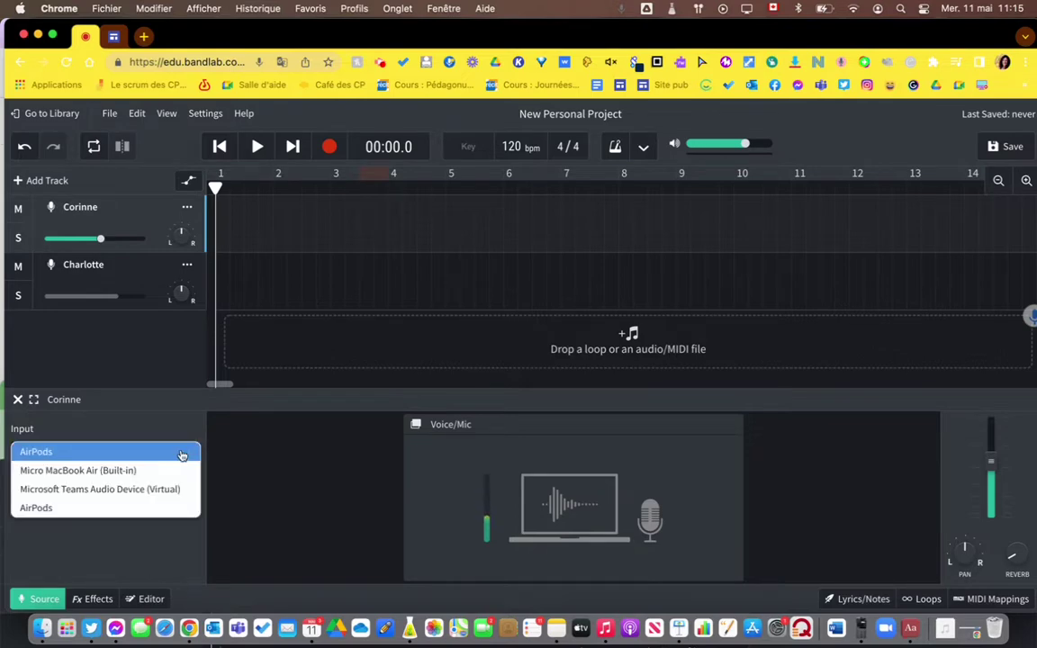
{"action": "left_click", "coordinate": [129, 421]}
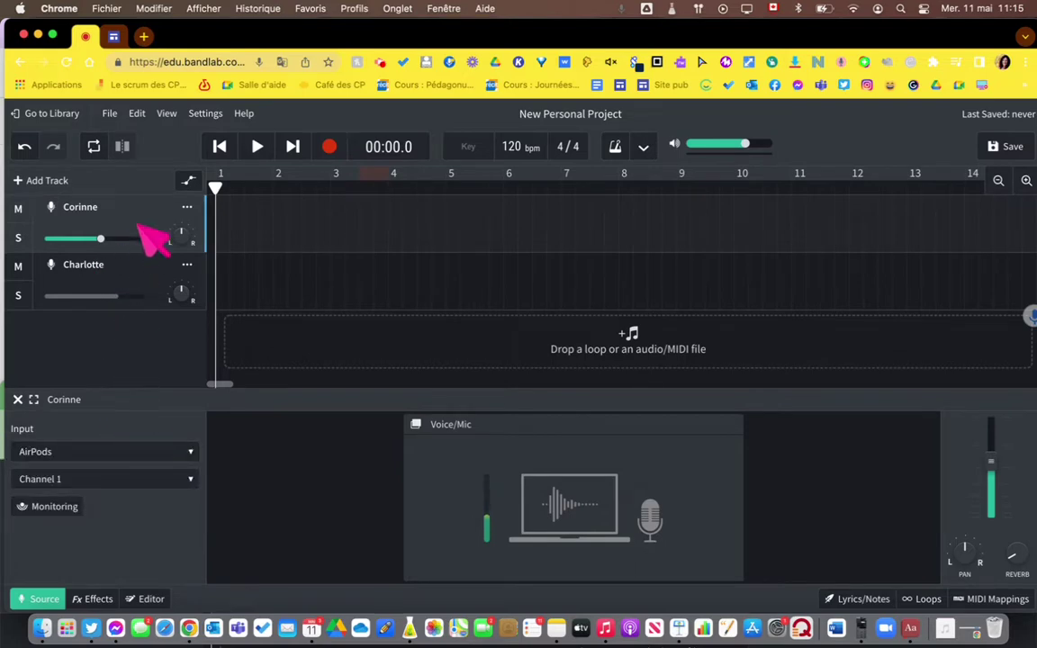
{"action": "left_click", "coordinate": [133, 268]}
{"action": "left_click", "coordinate": [183, 454]}
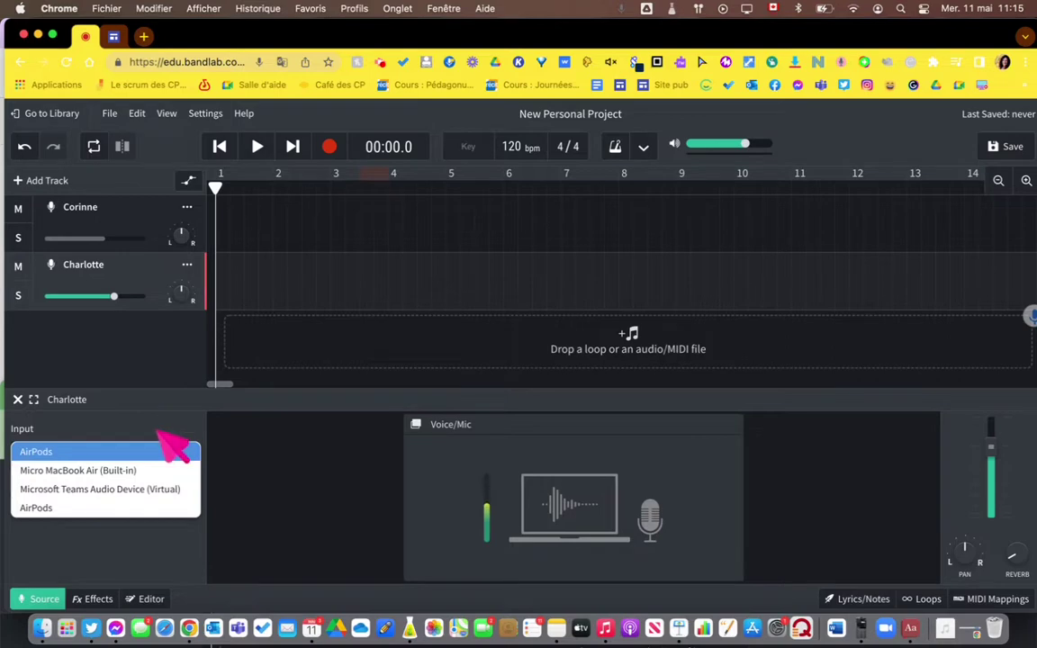
{"action": "left_click", "coordinate": [162, 421]}
{"action": "left_click", "coordinate": [123, 214]}
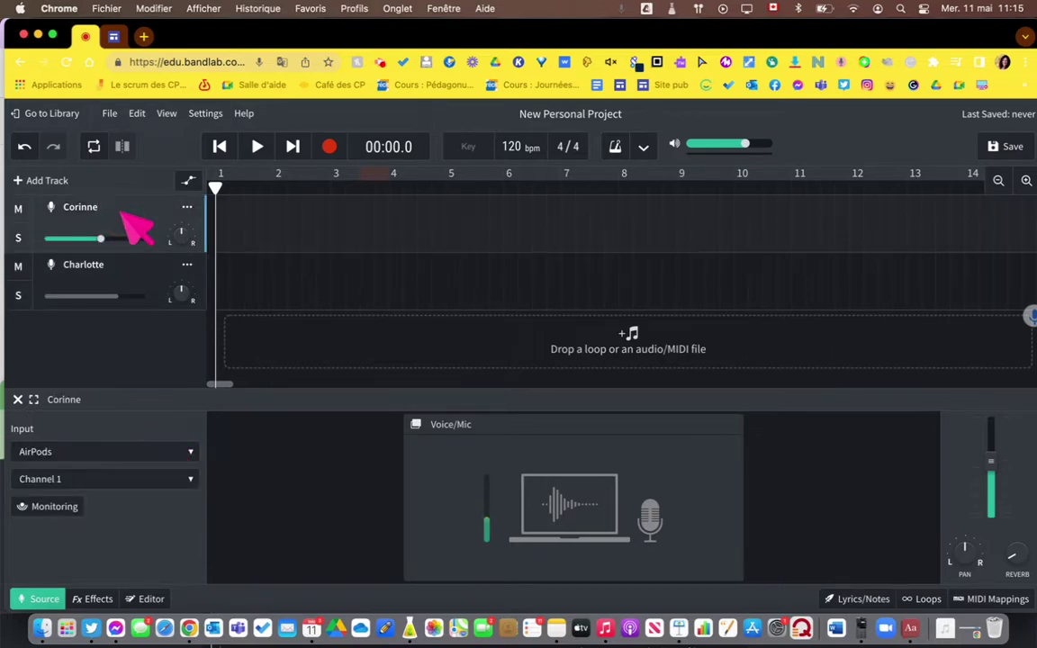
- Look at the first track's effects and return to its source settings
{"action": "mouse_move", "coordinate": [740, 142]}
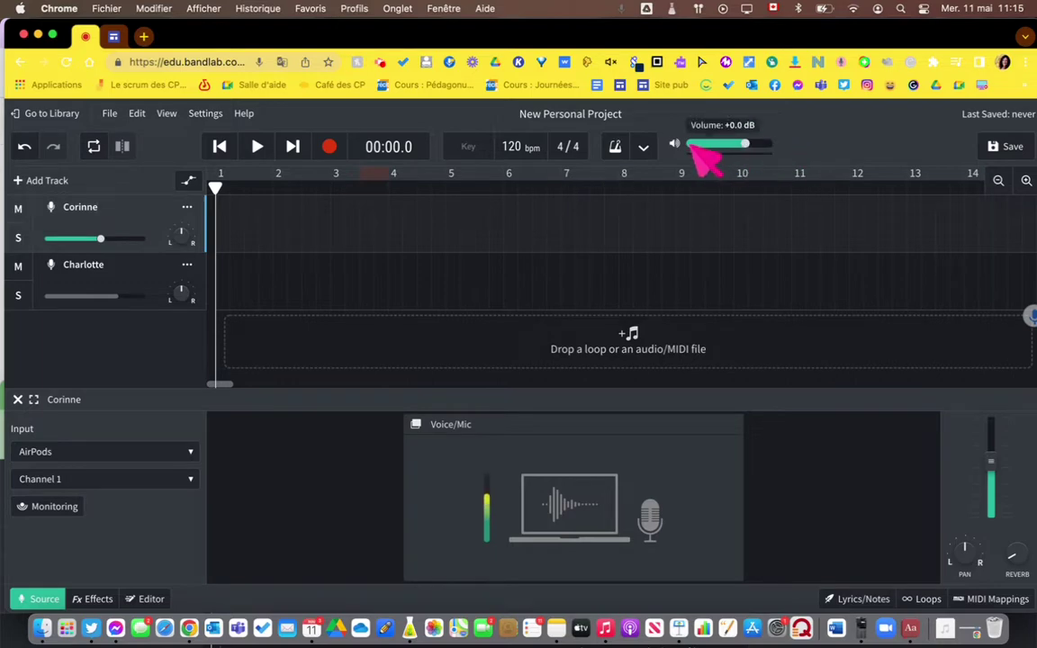
{"action": "left_click", "coordinate": [1012, 151]}
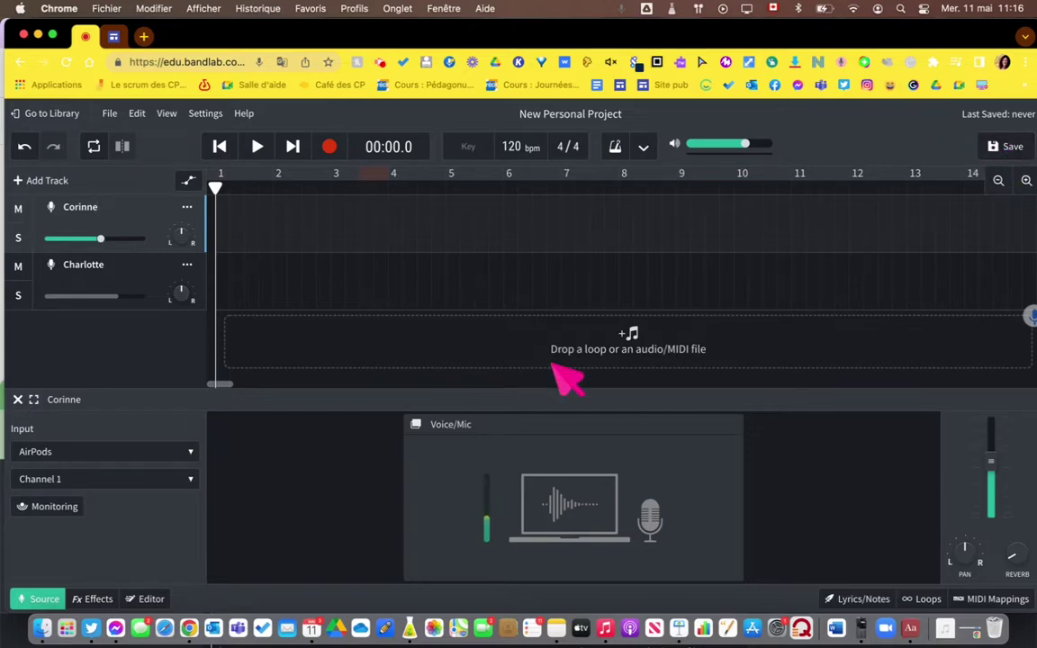
{"action": "left_click", "coordinate": [93, 599]}
{"action": "left_click", "coordinate": [42, 601]}
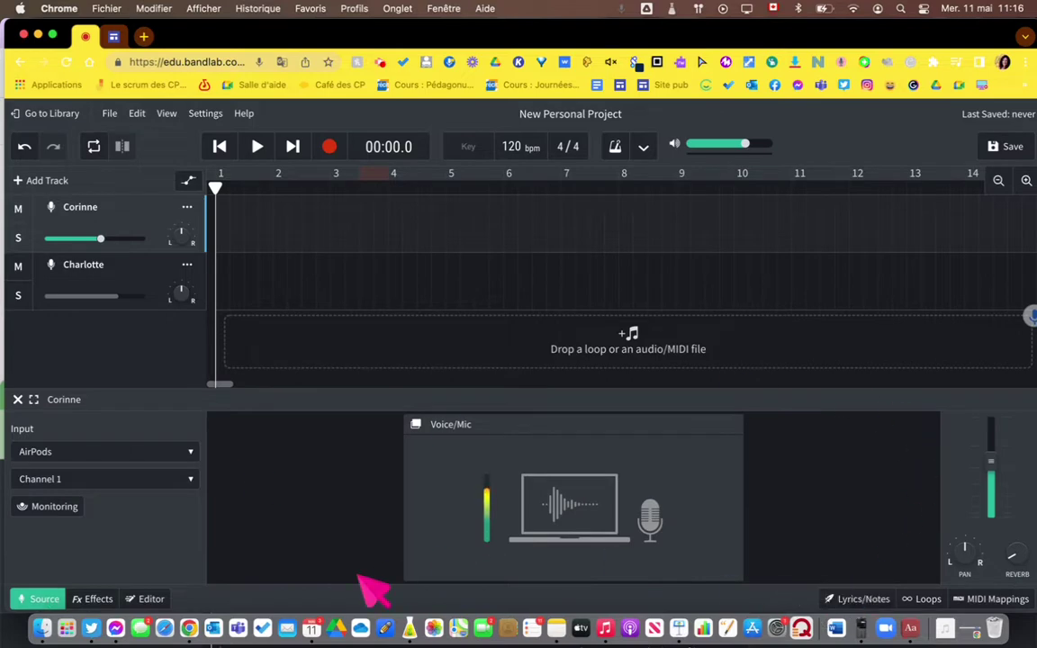
- Browse the first voice track's effect presets, the categories of effects that can be added, and the track's options
{"action": "left_click", "coordinate": [94, 600]}
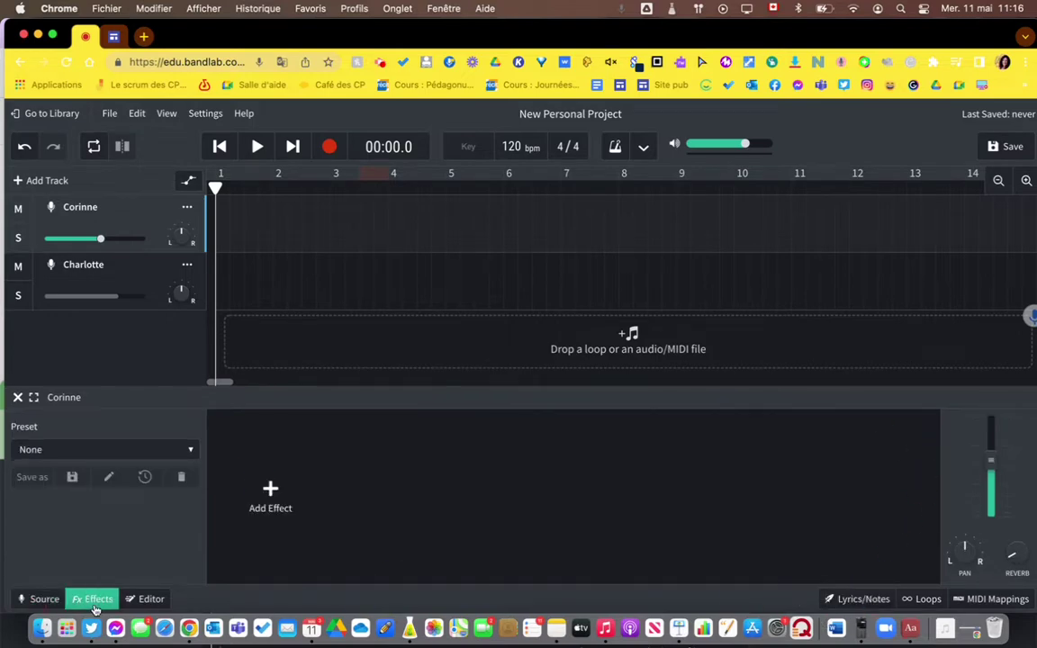
{"action": "left_click", "coordinate": [182, 453]}
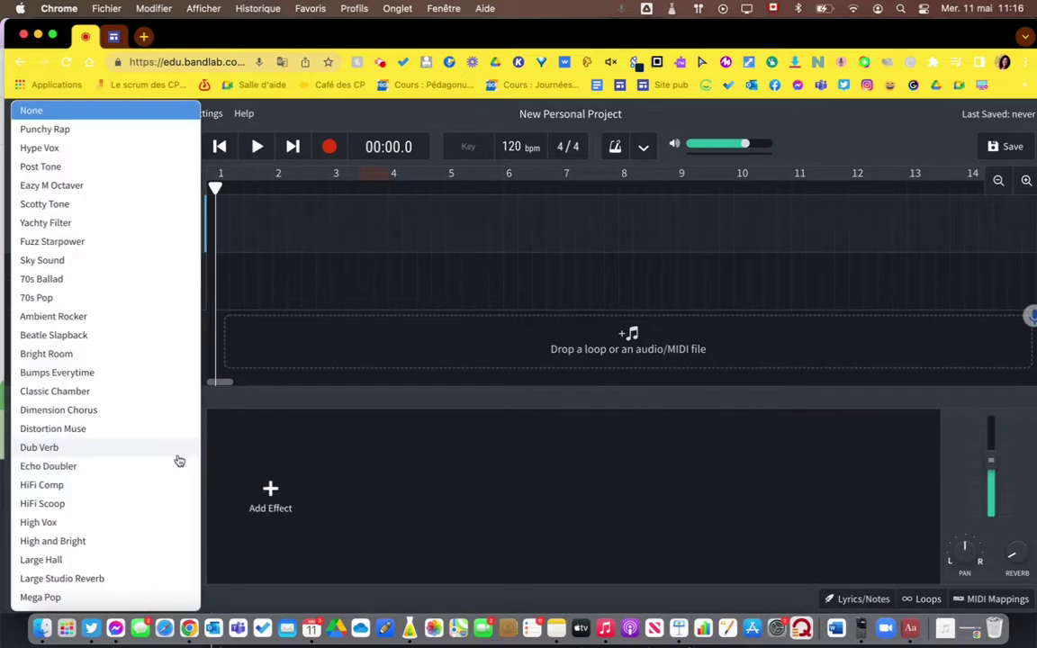
{"action": "left_click", "coordinate": [270, 493]}
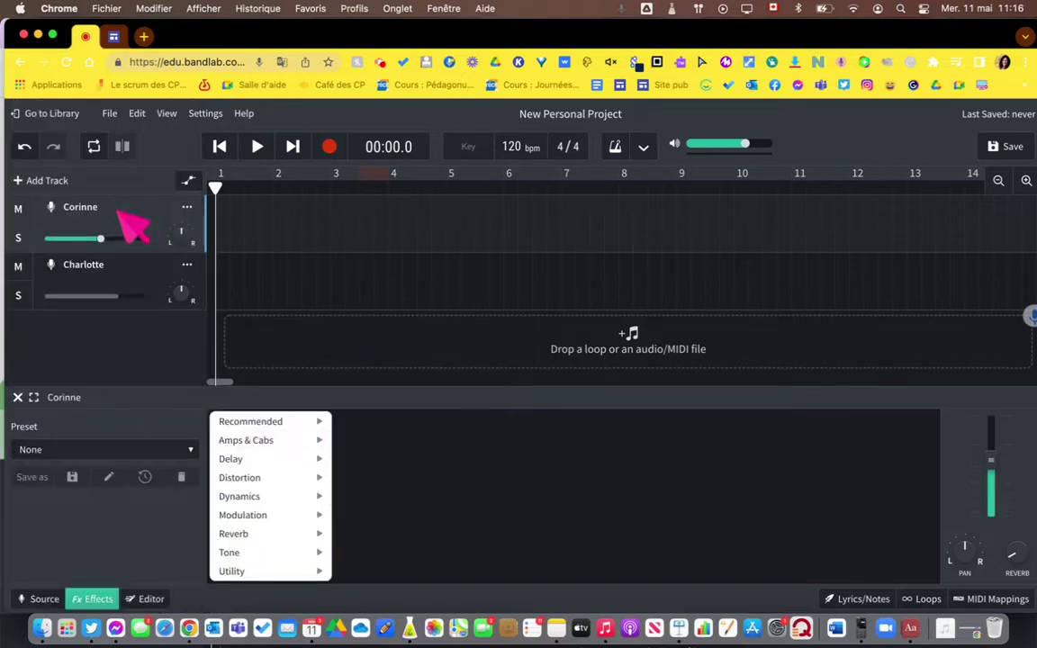
{"action": "left_click", "coordinate": [188, 208]}
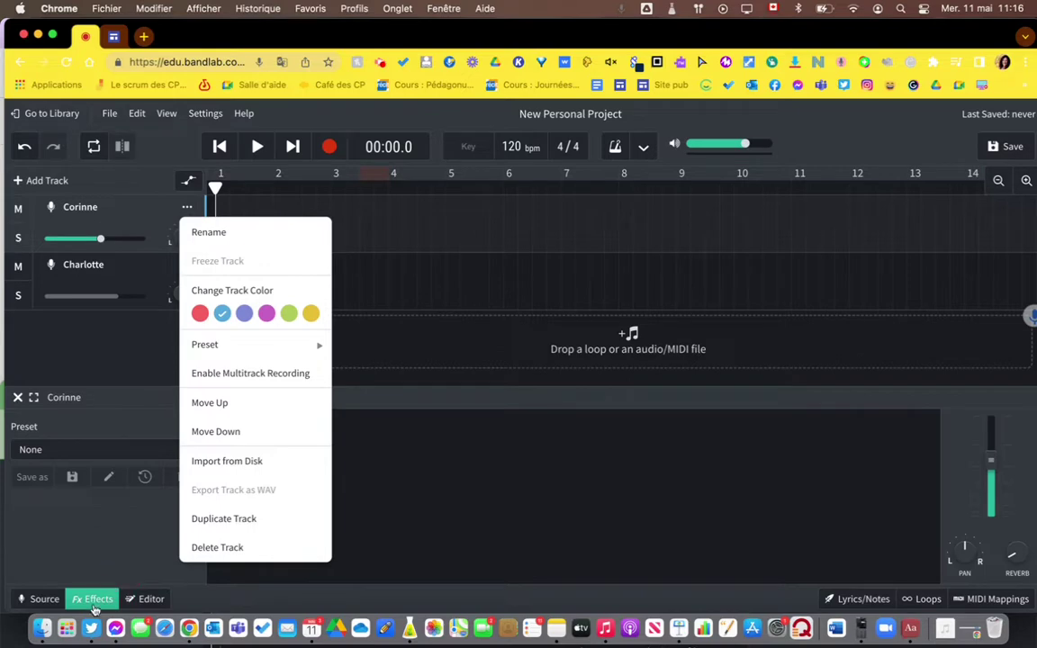
- Compare the first track's editor, source and effects views, ending on its source settings
{"action": "left_click", "coordinate": [146, 599]}
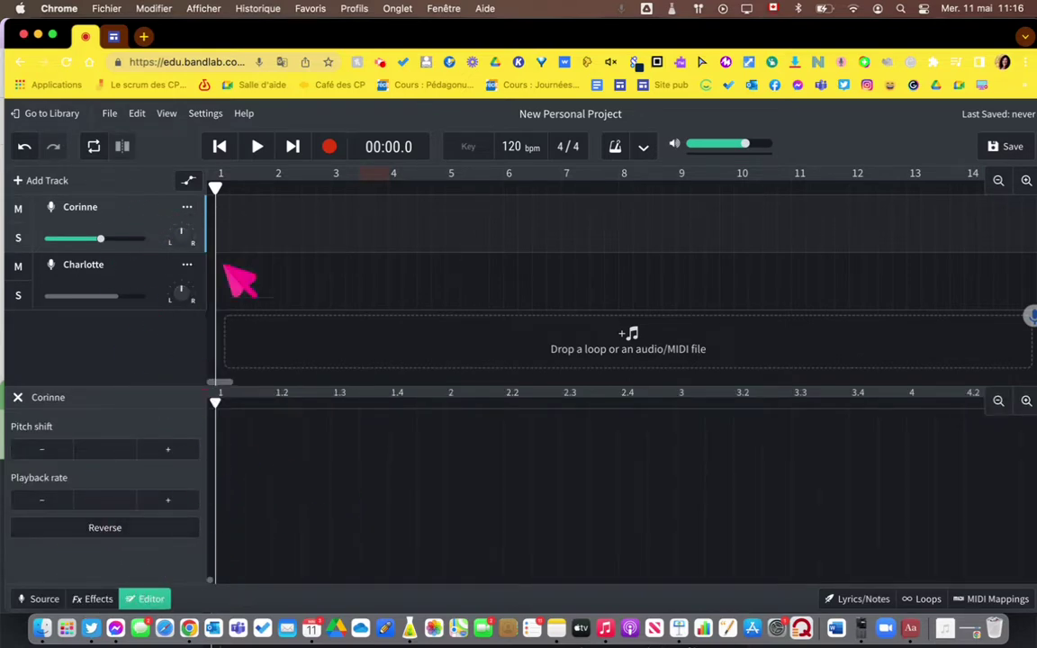
{"action": "left_click", "coordinate": [36, 599]}
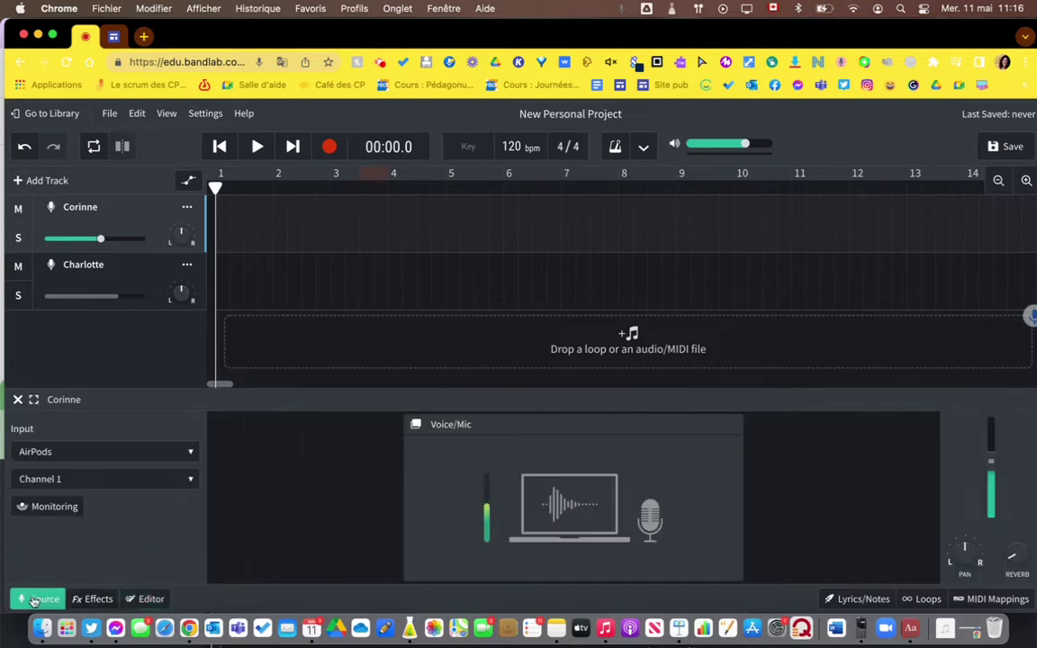
{"action": "left_click", "coordinate": [83, 603]}
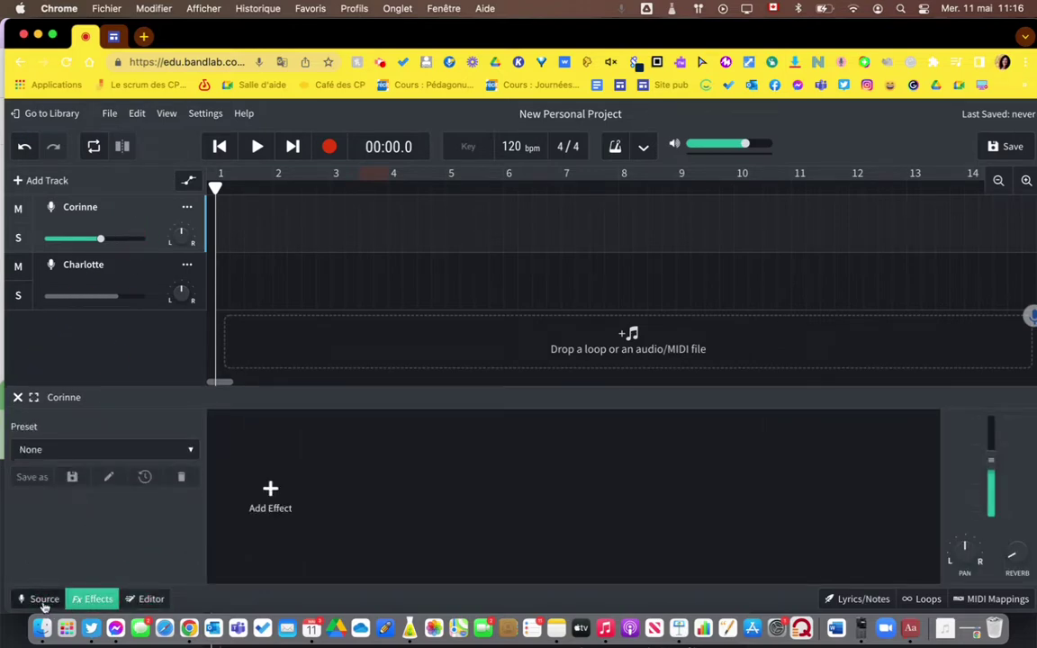
{"action": "left_click", "coordinate": [144, 599]}
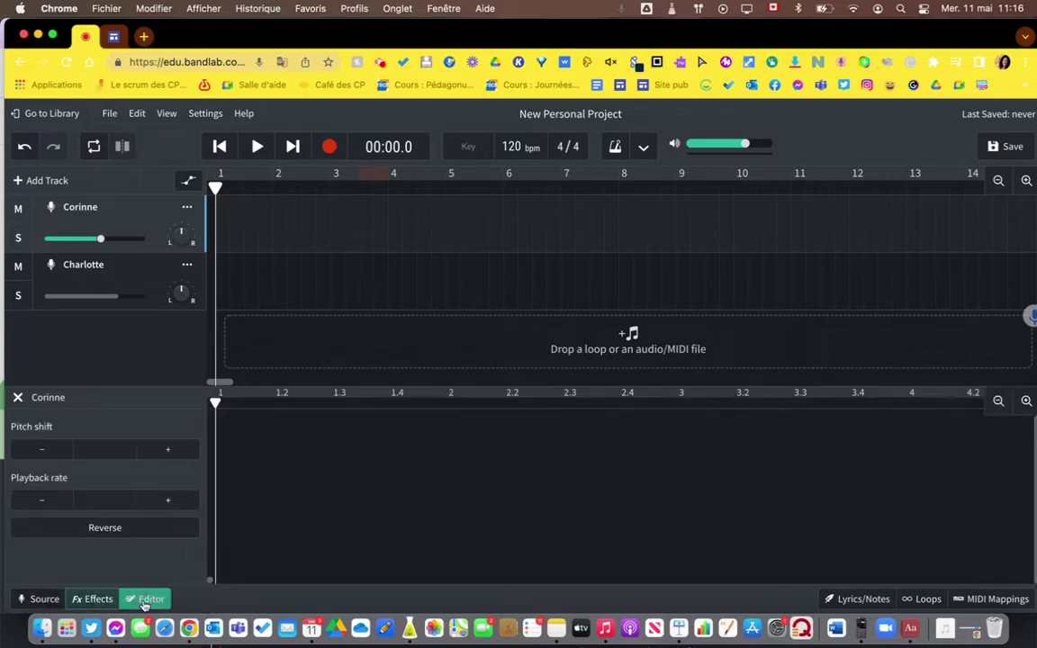
{"action": "left_click", "coordinate": [47, 599]}
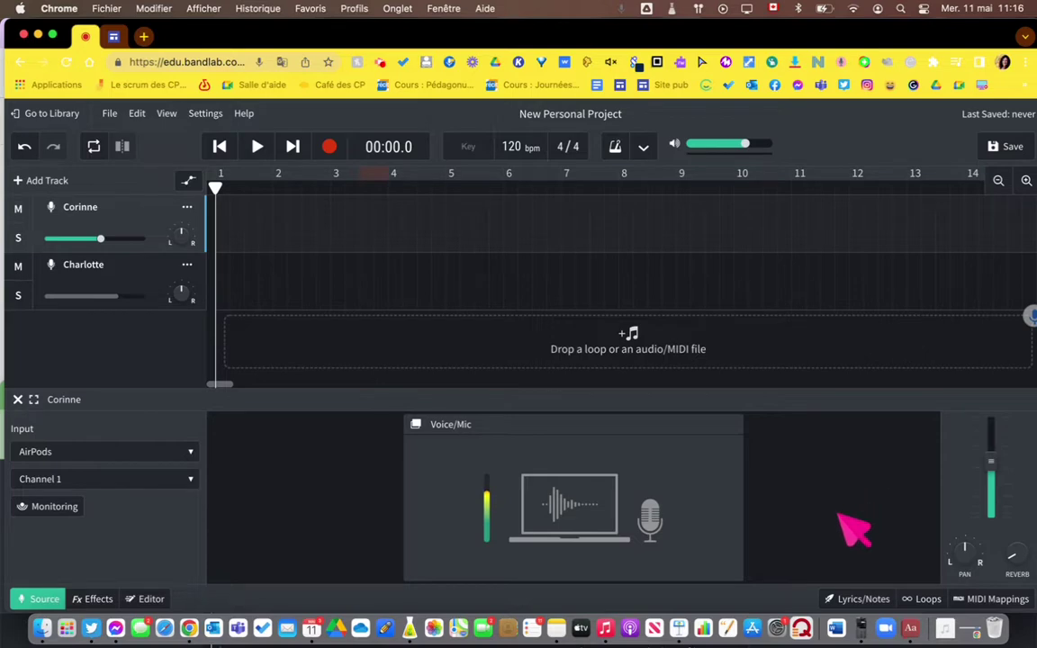
- Look at the project's Lyrics/Notes area, glance at the loop library, and return to the notes
{"action": "left_click", "coordinate": [880, 600]}
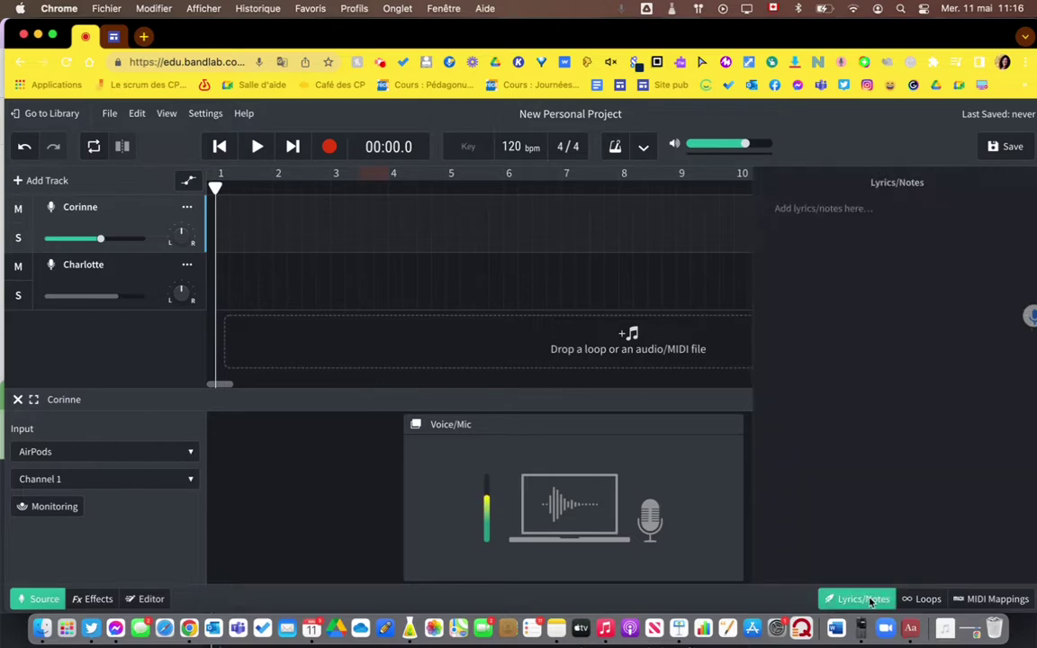
{"action": "left_click", "coordinate": [812, 239]}
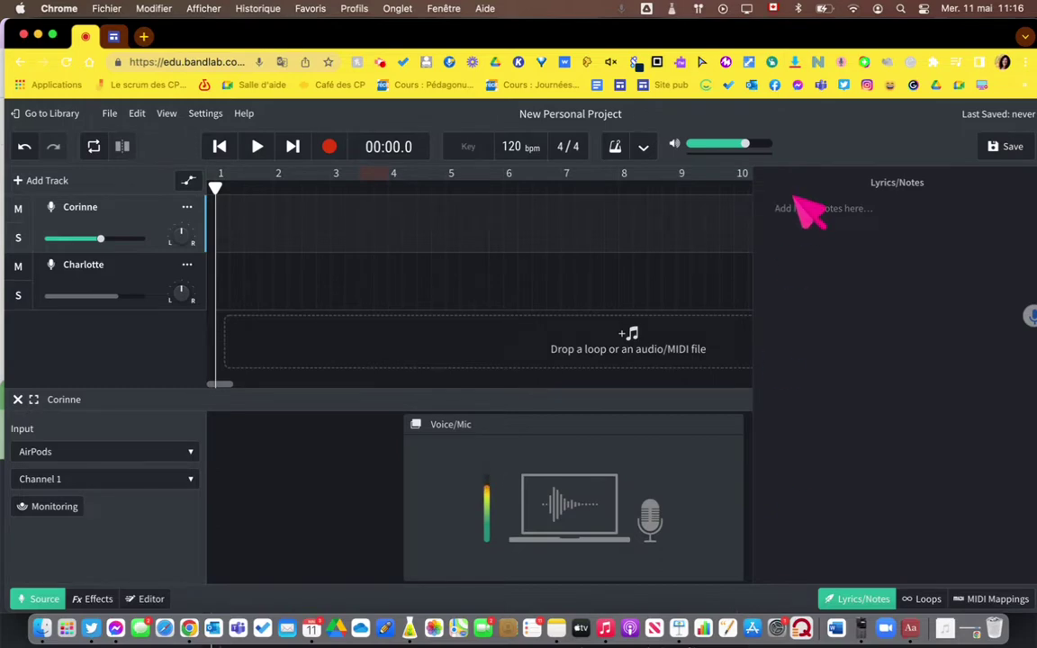
{"action": "left_click", "coordinate": [930, 600]}
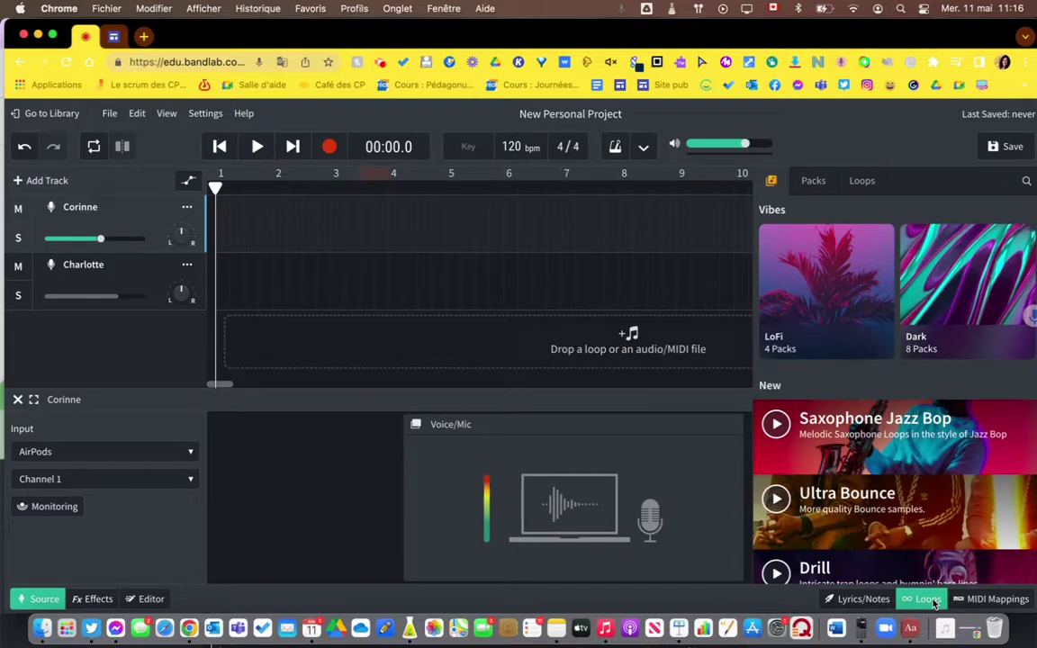
{"action": "left_click", "coordinate": [859, 601]}
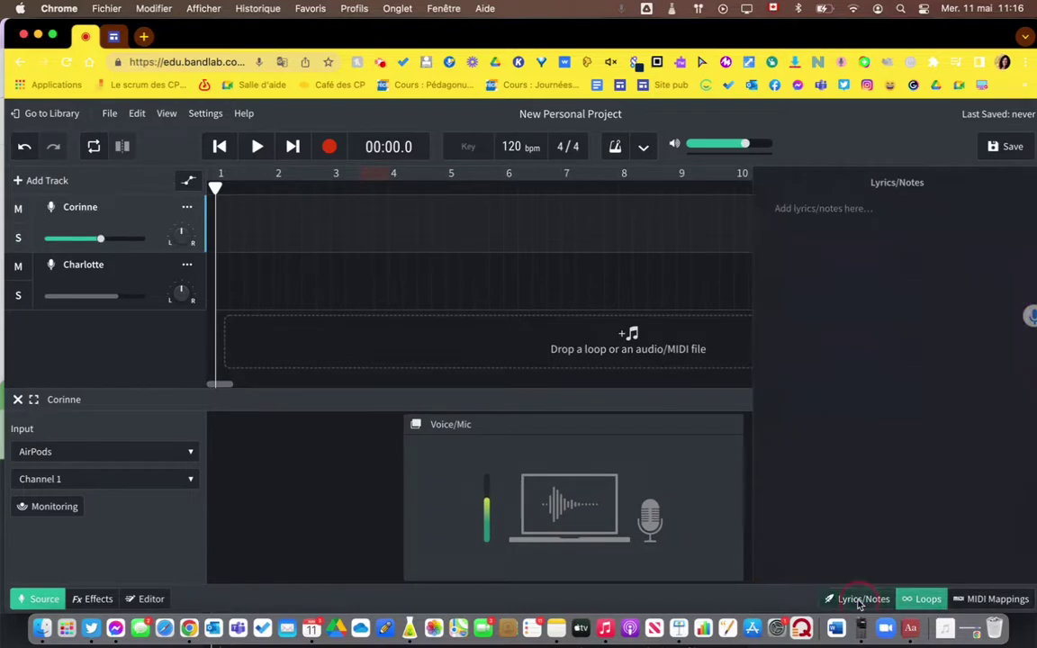
{"action": "left_click", "coordinate": [804, 214]}
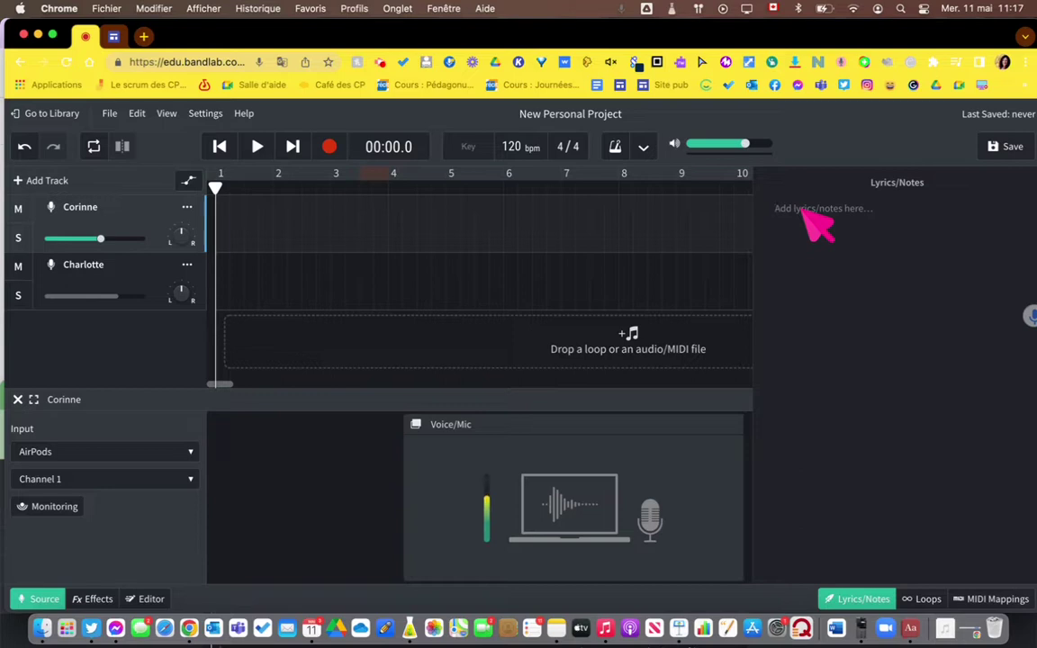
{"action": "left_click", "coordinate": [775, 207]}
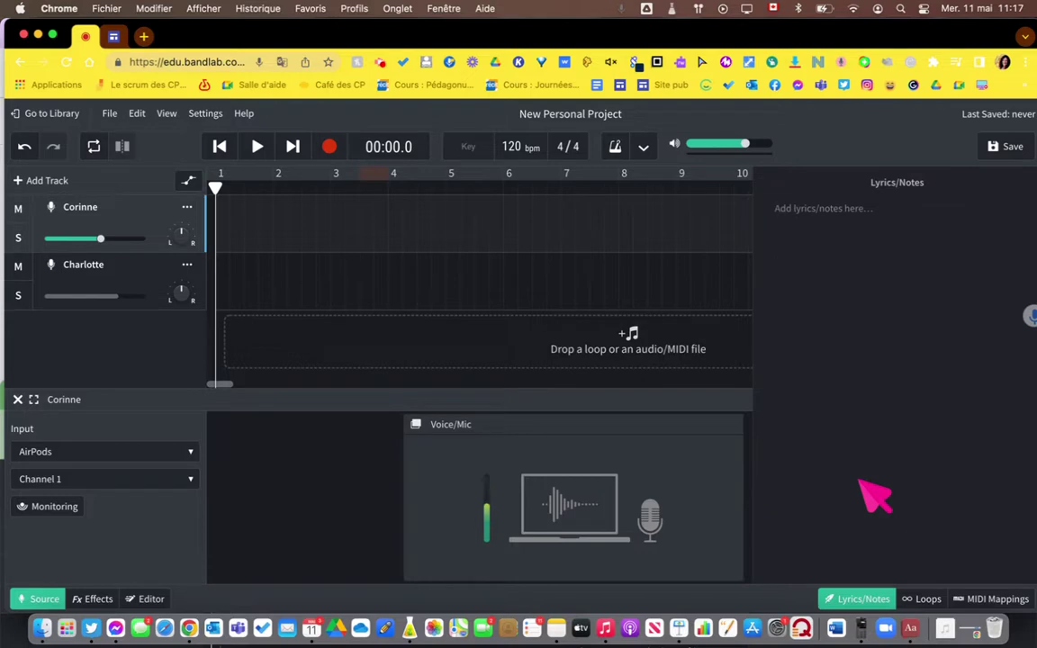
- Look at the loop library and the MIDI mappings, and reopen the Lyrics/Notes area
{"action": "left_click", "coordinate": [920, 600]}
{"action": "left_click", "coordinate": [984, 600]}
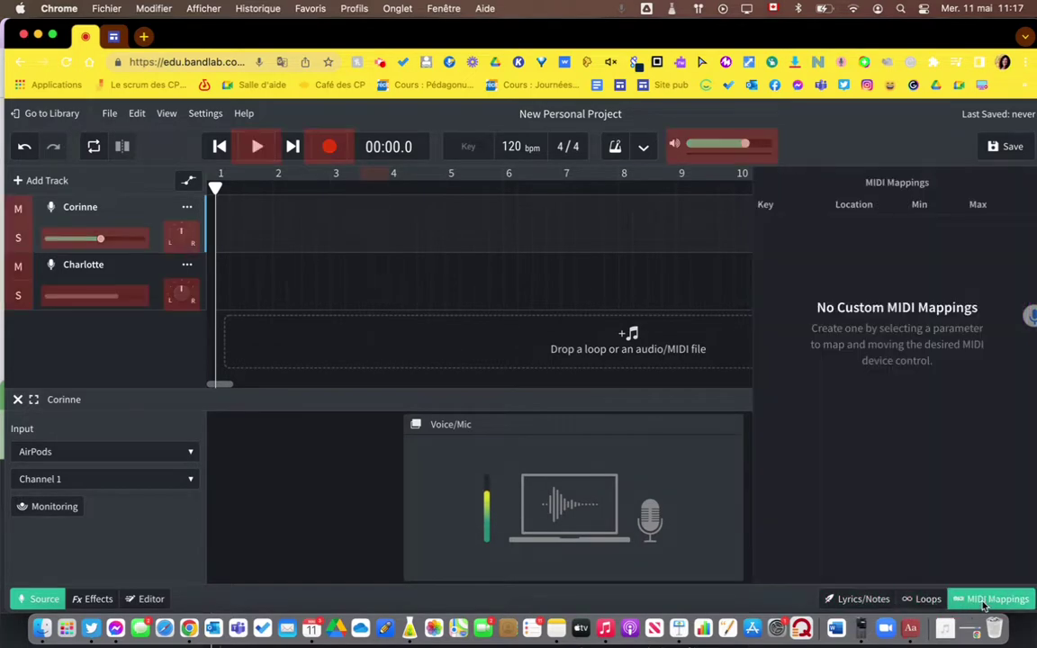
{"action": "left_click", "coordinate": [922, 599]}
{"action": "left_click", "coordinate": [861, 599]}
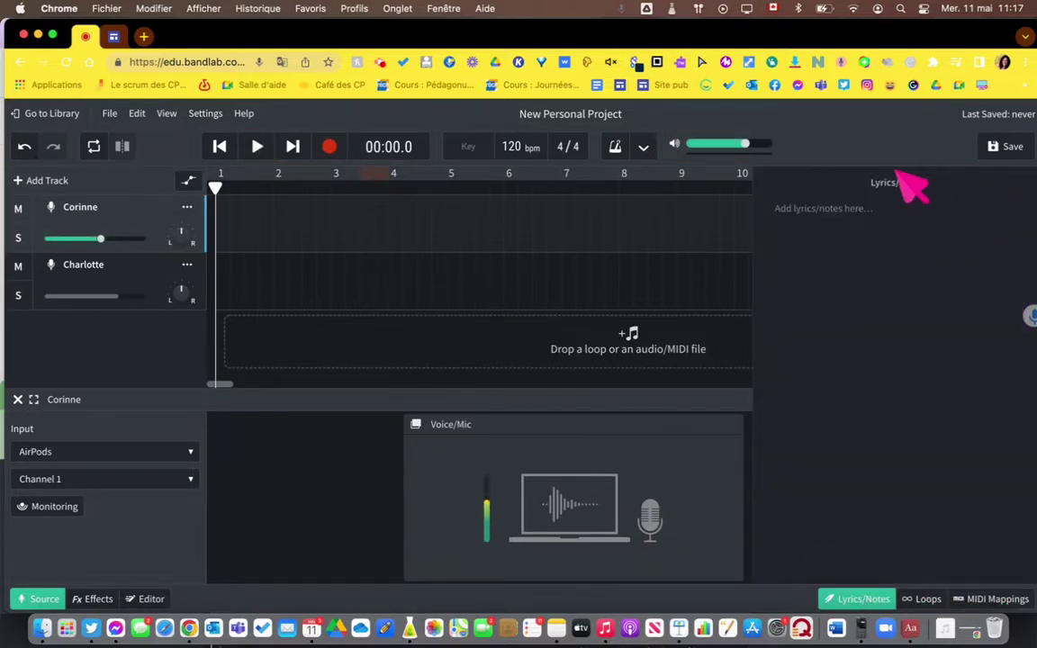
- Record a voice take of about 15 seconds on the first track from the project start, and play part of it back
{"action": "left_click", "coordinate": [216, 186]}
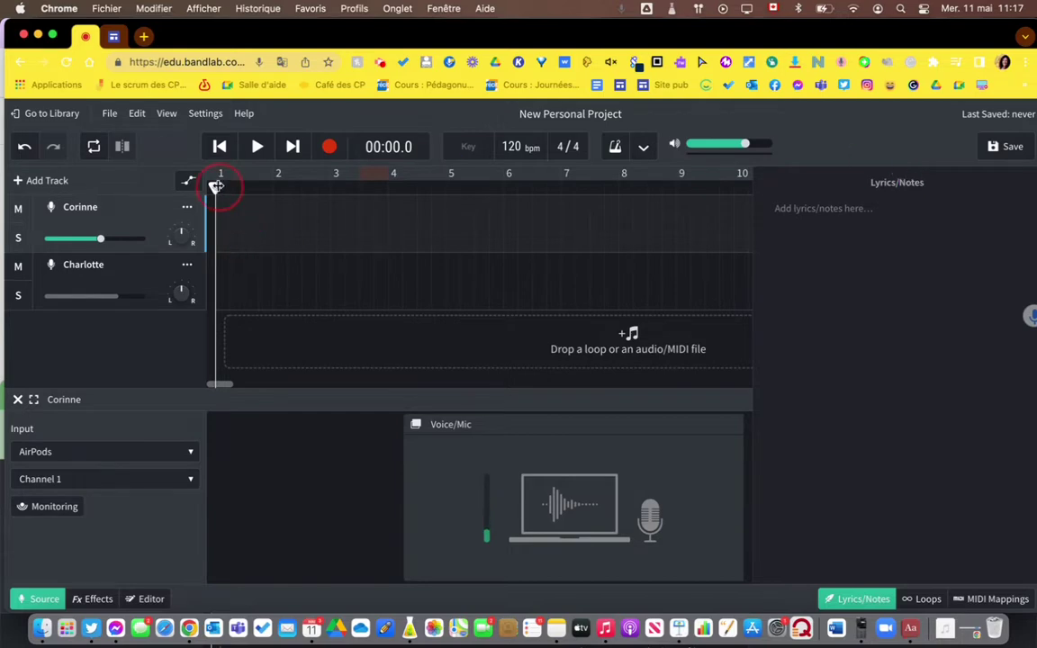
{"action": "left_click", "coordinate": [331, 151]}
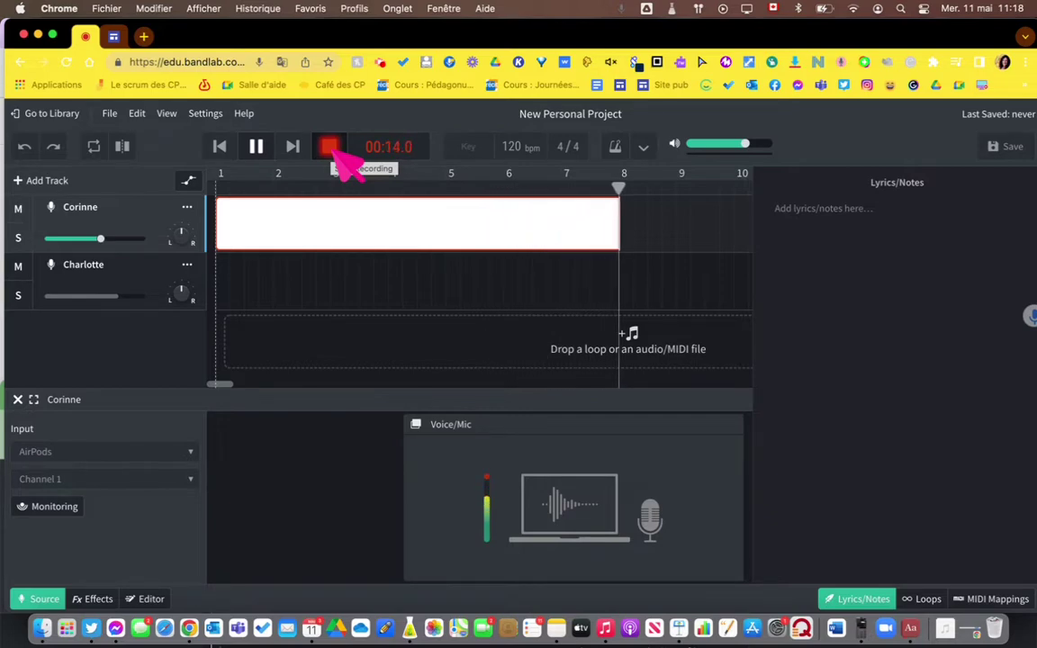
{"action": "left_click", "coordinate": [330, 147]}
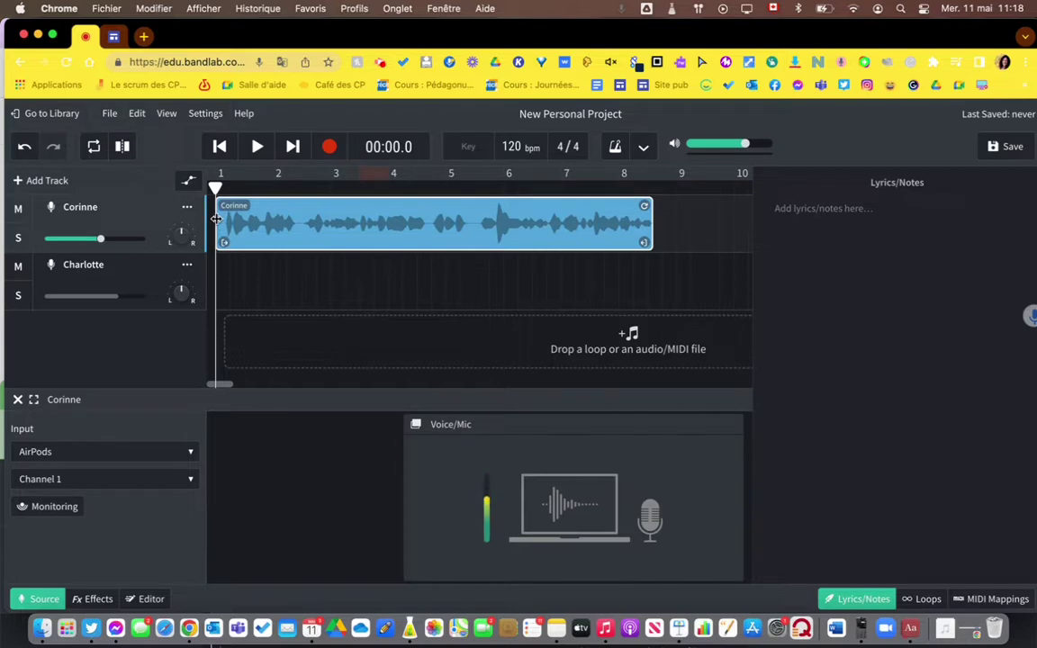
{"action": "left_click", "coordinate": [259, 149]}
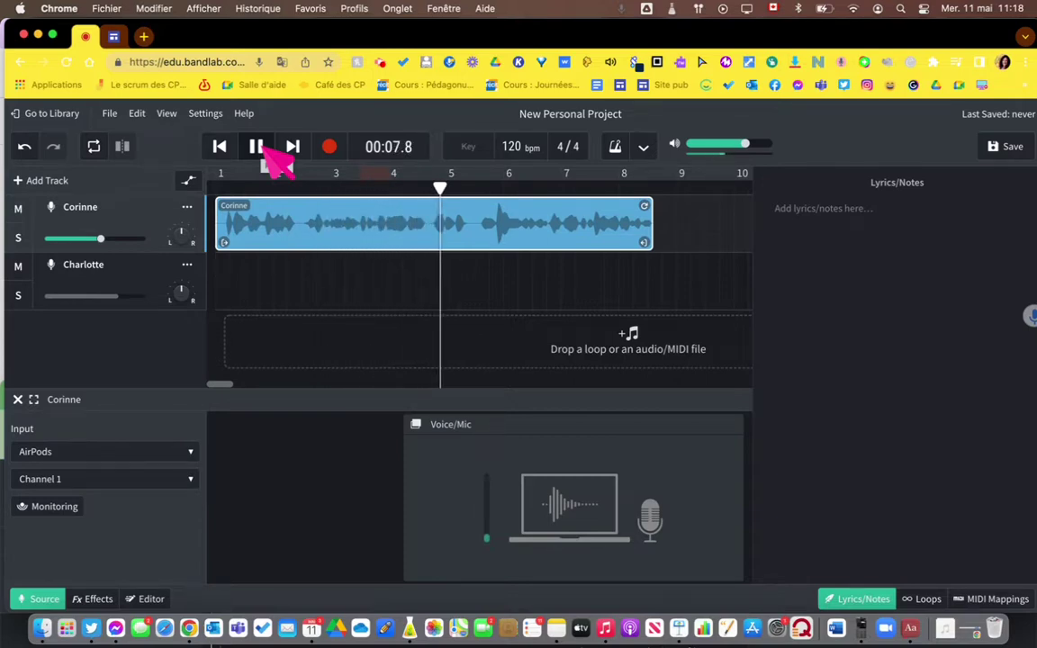
{"action": "left_click", "coordinate": [258, 148]}
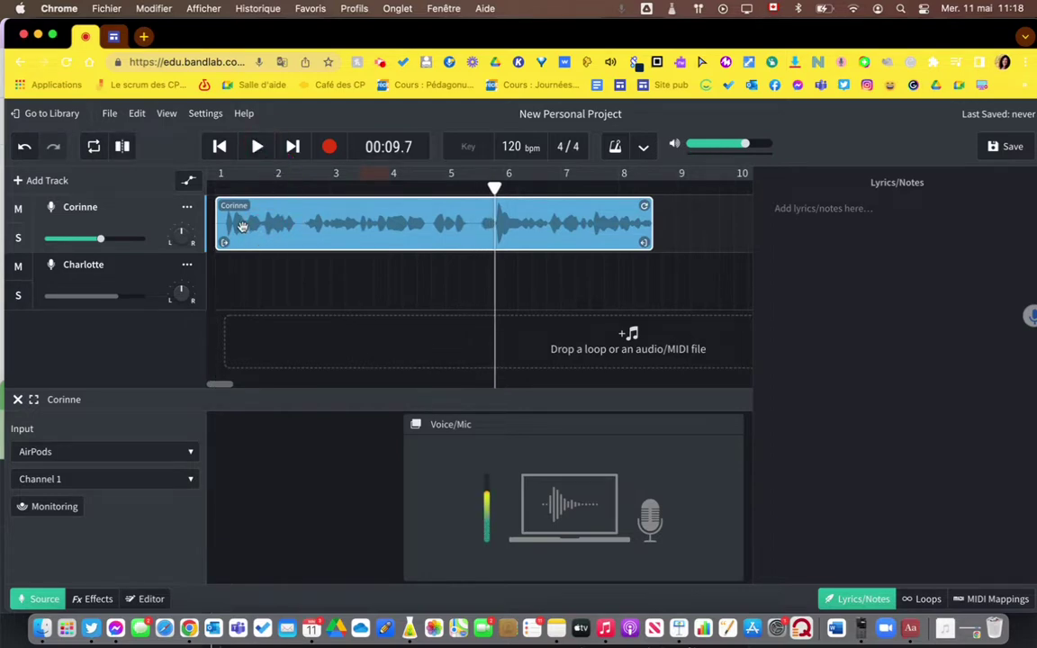
- Split the first track's recording at 00:03.0 and select the second voice track
{"action": "mouse_move", "coordinate": [493, 186]}
{"action": "left_mouse_down"}
{"action": "mouse_move", "coordinate": [338, 199]}
{"action": "mouse_move", "coordinate": [378, 219]}
{"action": "mouse_move", "coordinate": [302, 215]}
{"action": "left_mouse_up"}
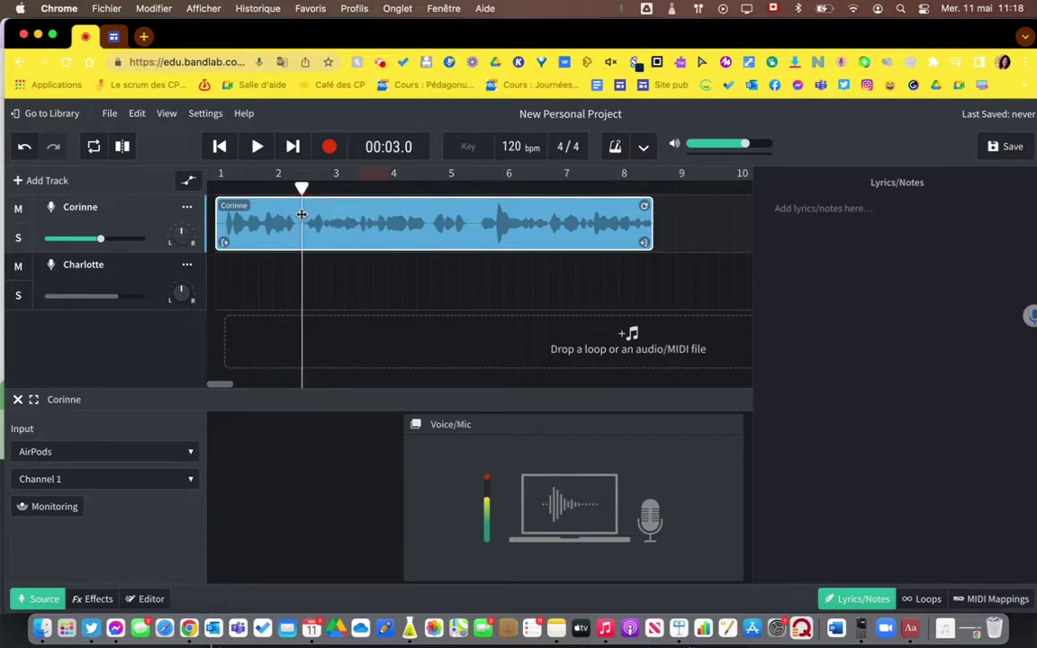
{"action": "left_click", "coordinate": [123, 147]}
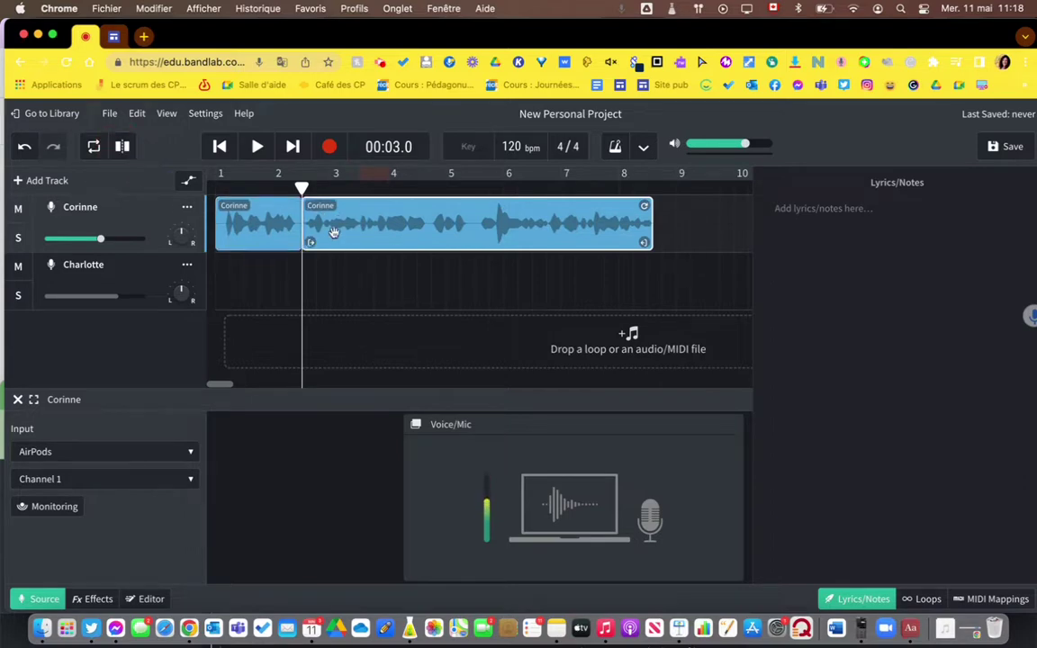
{"action": "mouse_move", "coordinate": [342, 223]}
{"action": "left_mouse_down"}
{"action": "mouse_move", "coordinate": [501, 219]}
{"action": "mouse_move", "coordinate": [350, 219]}
{"action": "left_mouse_up"}
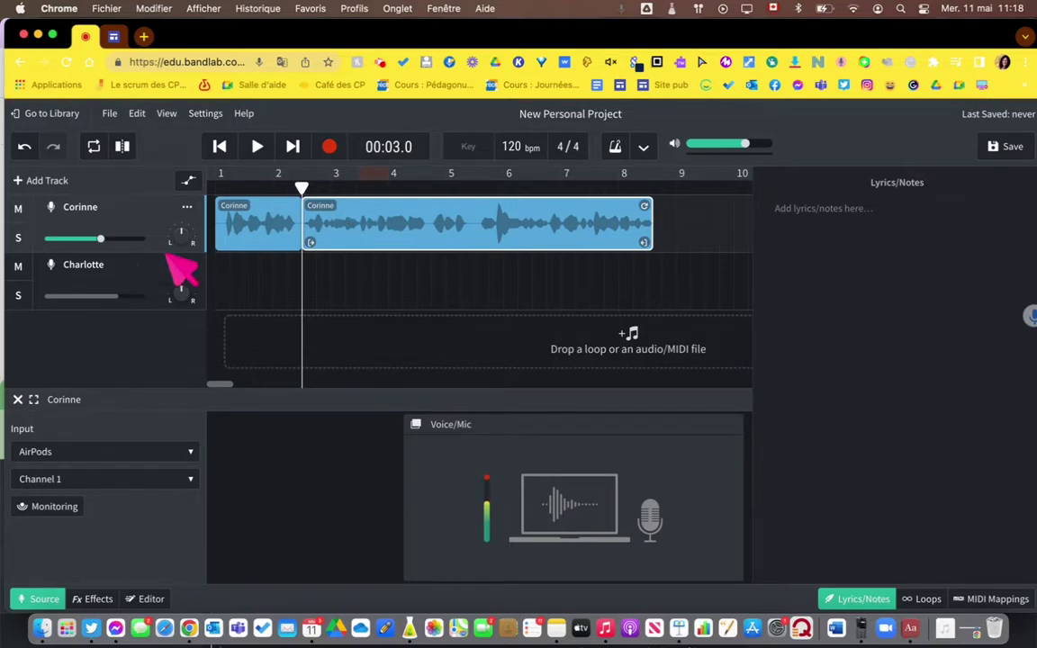
{"action": "left_click", "coordinate": [143, 270]}
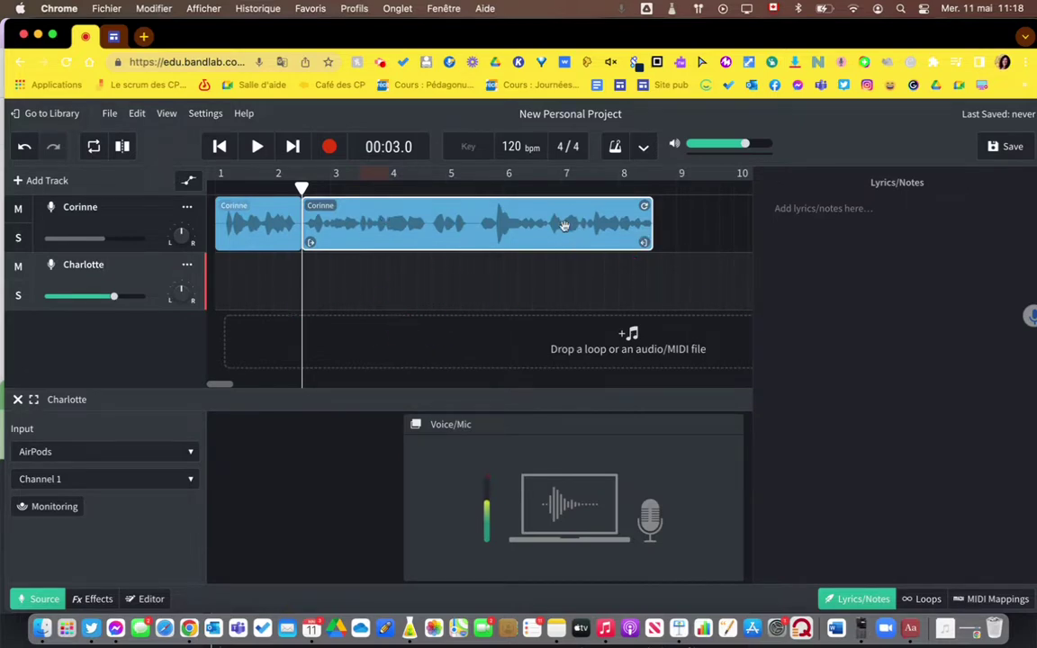
- Trim a little off the start of the recording's first piece, listen to it briefly, and select the second piece
{"action": "left_click", "coordinate": [265, 233]}
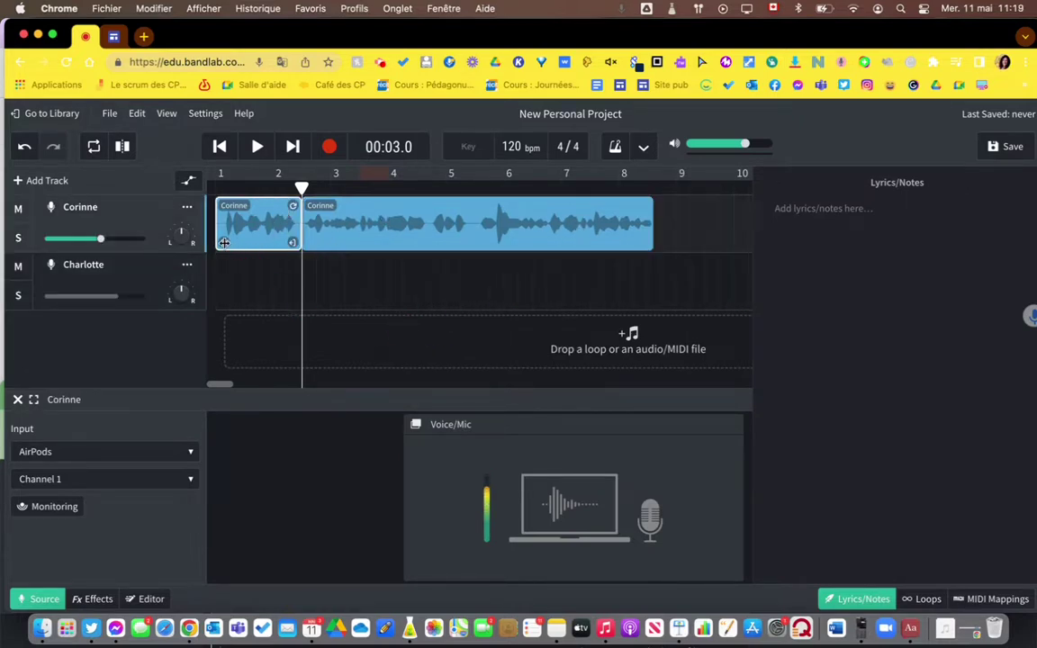
{"action": "left_click_drag", "start_coordinate": [224, 242], "coordinate": [231, 240]}
{"action": "left_click_drag", "start_coordinate": [302, 189], "coordinate": [224, 189]}
{"action": "key", "text": "space"}
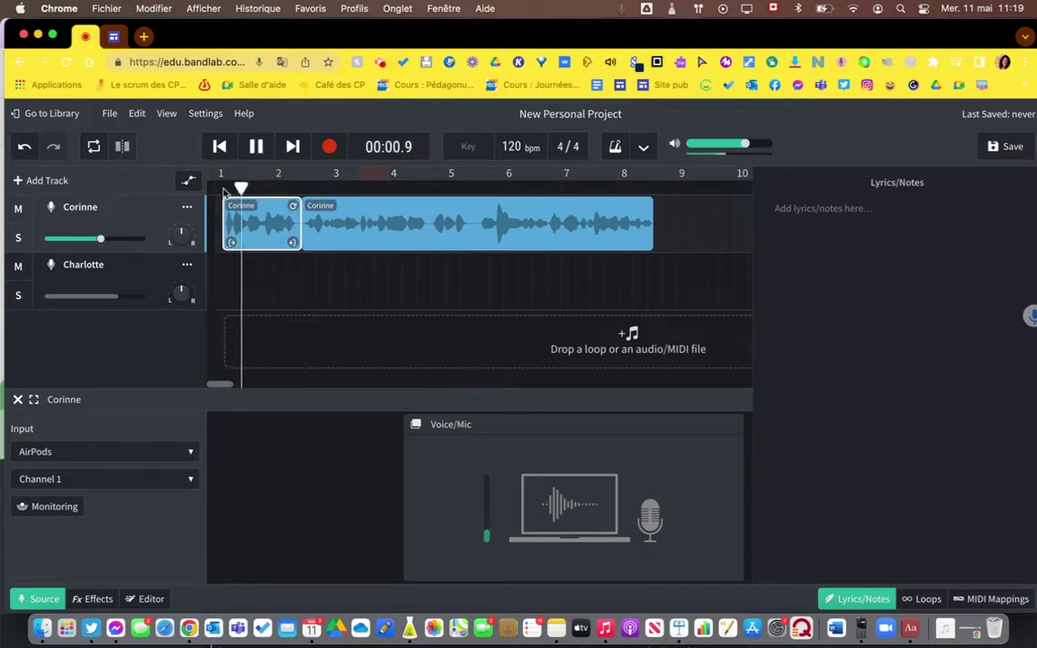
{"action": "key", "text": "space"}
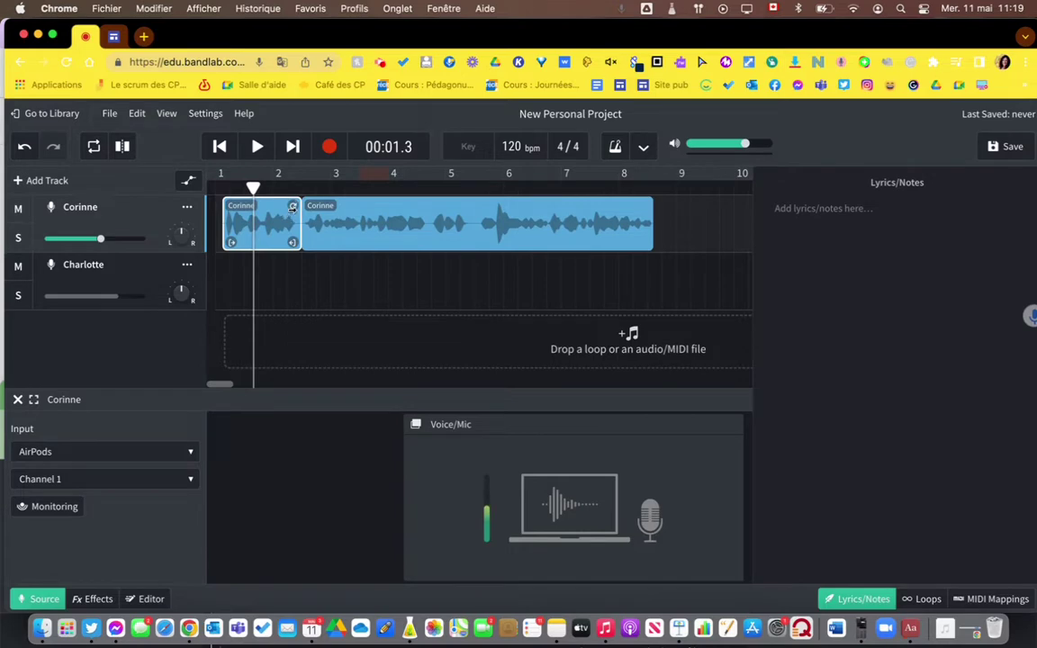
{"action": "left_click", "coordinate": [365, 223]}
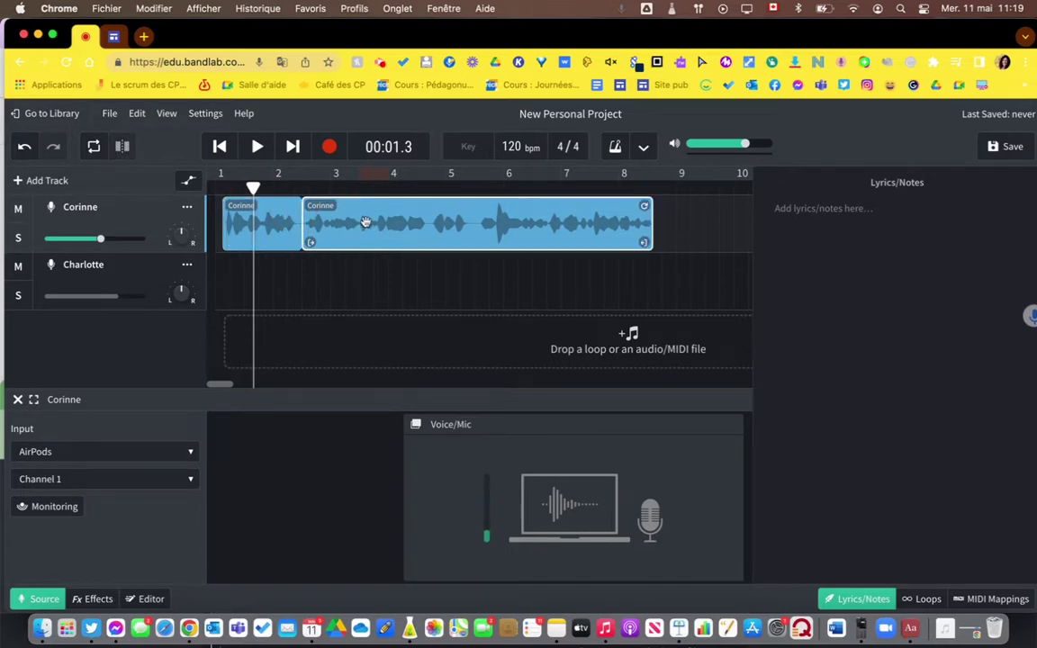
{"action": "mouse_move", "coordinate": [366, 222]}
{"action": "left_mouse_down"}
{"action": "mouse_move", "coordinate": [464, 220]}
{"action": "mouse_move", "coordinate": [456, 323]}
{"action": "mouse_move", "coordinate": [352, 287]}
{"action": "mouse_move", "coordinate": [391, 282]}
{"action": "mouse_move", "coordinate": [369, 214]}
{"action": "left_mouse_up"}
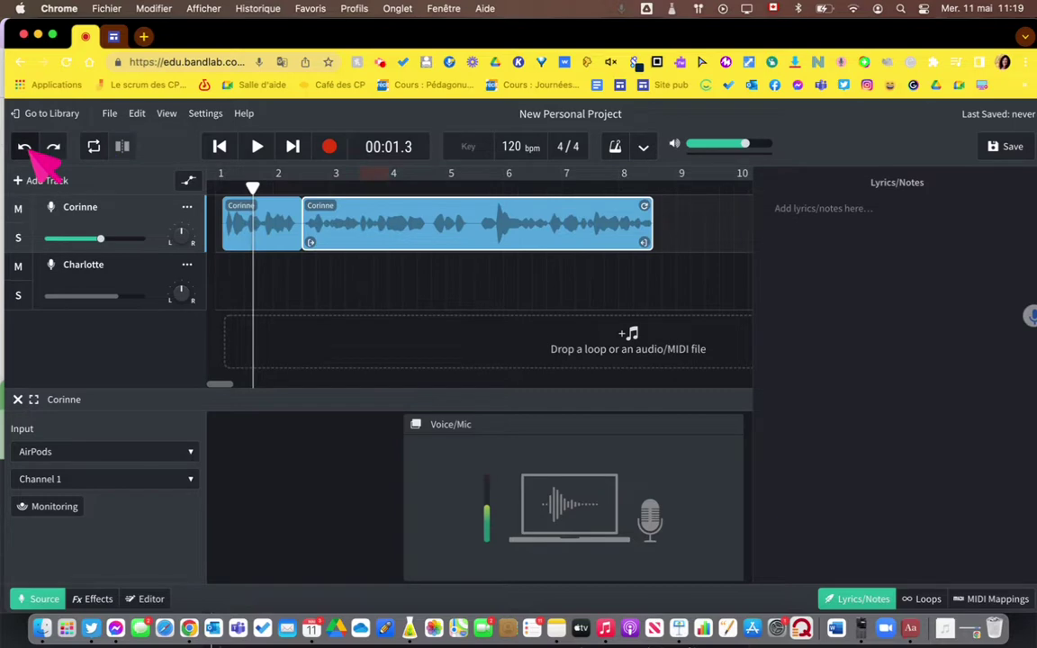
- Undo the trim and the split of the recording, and return the playhead to 00:00.0
{"action": "left_click", "coordinate": [279, 281]}
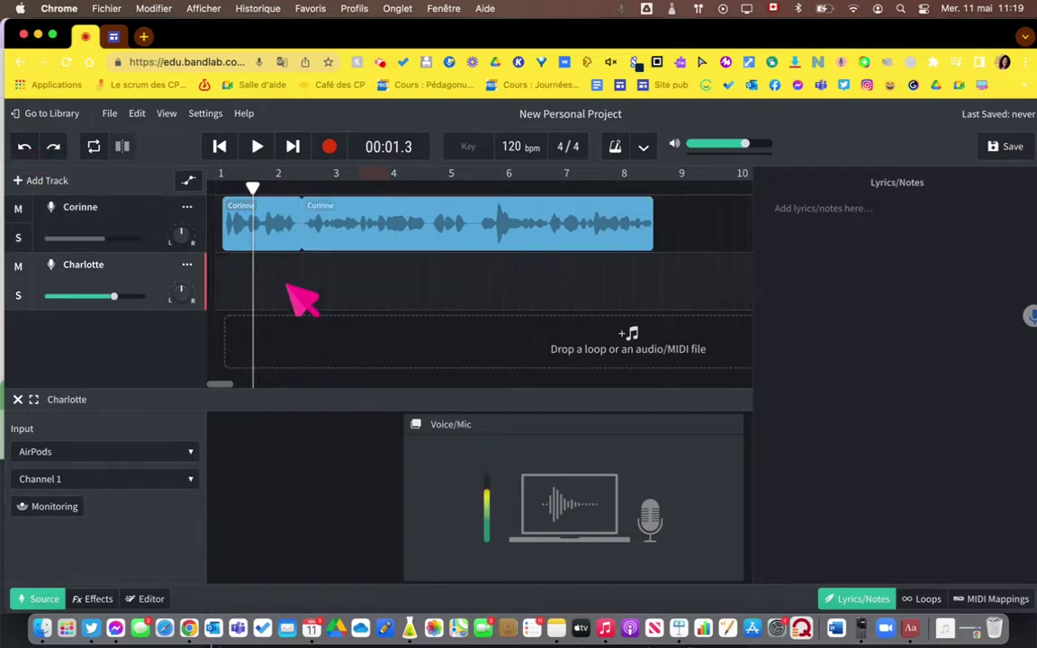
{"action": "left_click", "coordinate": [26, 147]}
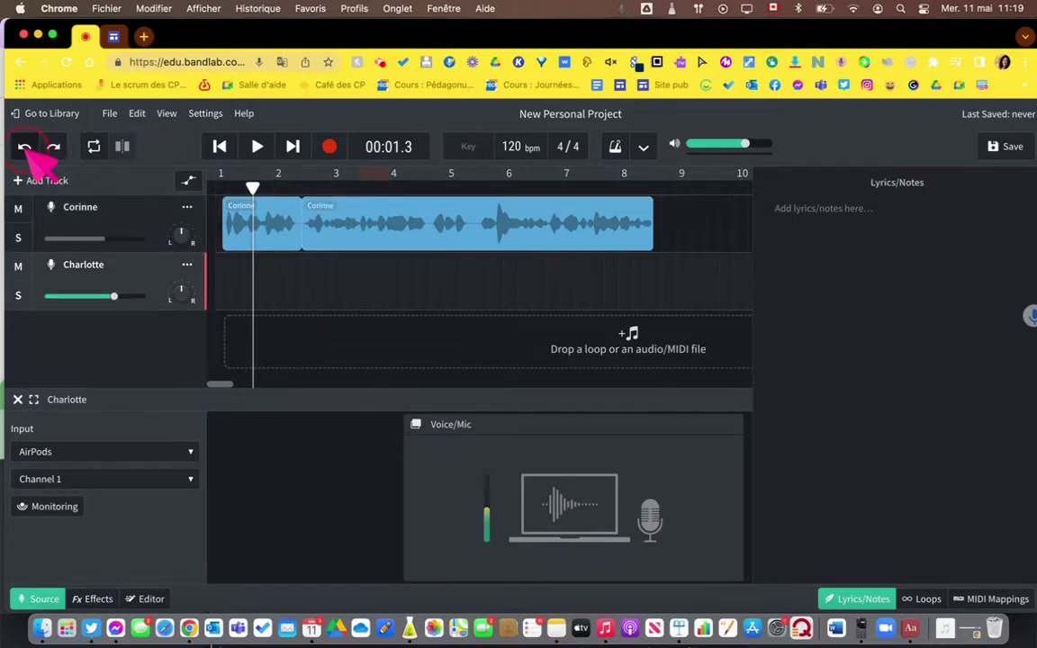
{"action": "left_click", "coordinate": [25, 148]}
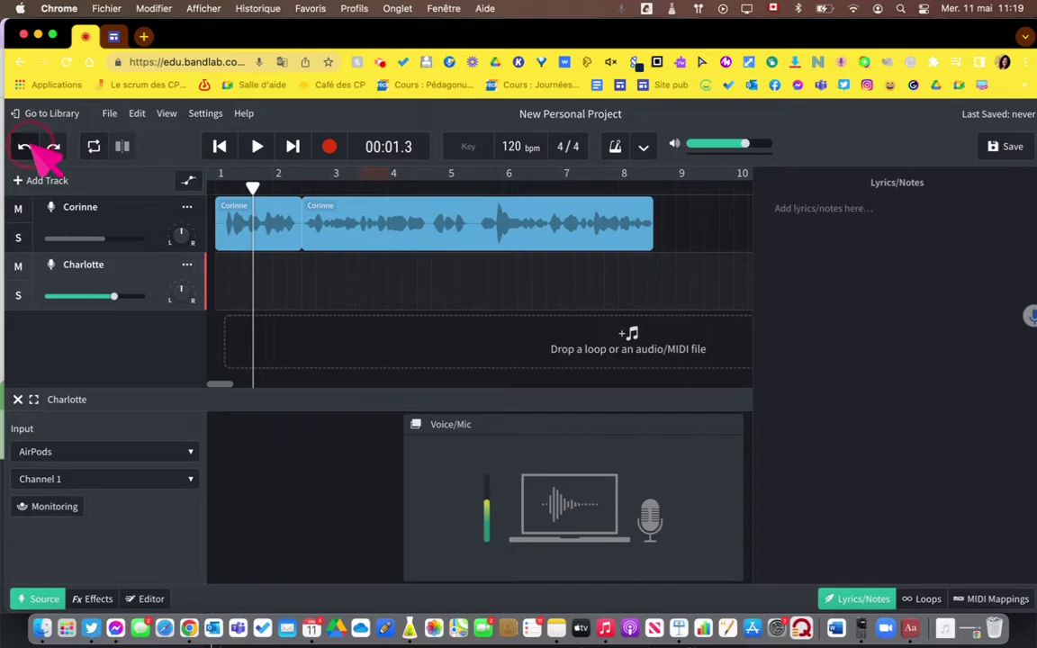
{"action": "left_click_drag", "start_coordinate": [251, 187], "coordinate": [215, 186]}
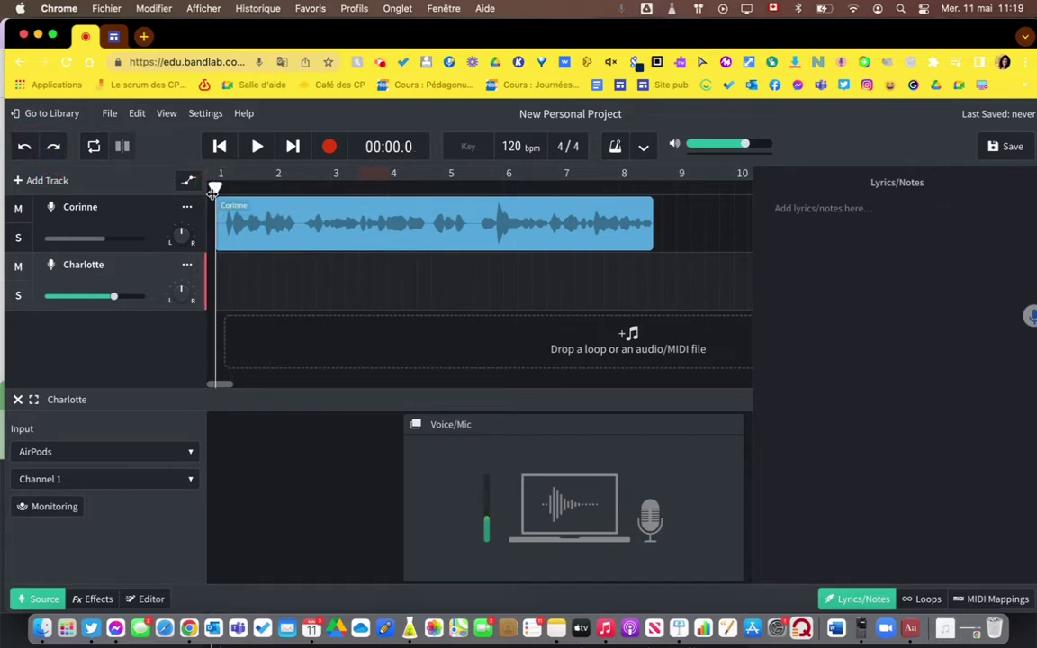
- Select the first track and apply the Fuzz Starpower preset to it
{"action": "left_click", "coordinate": [155, 218]}
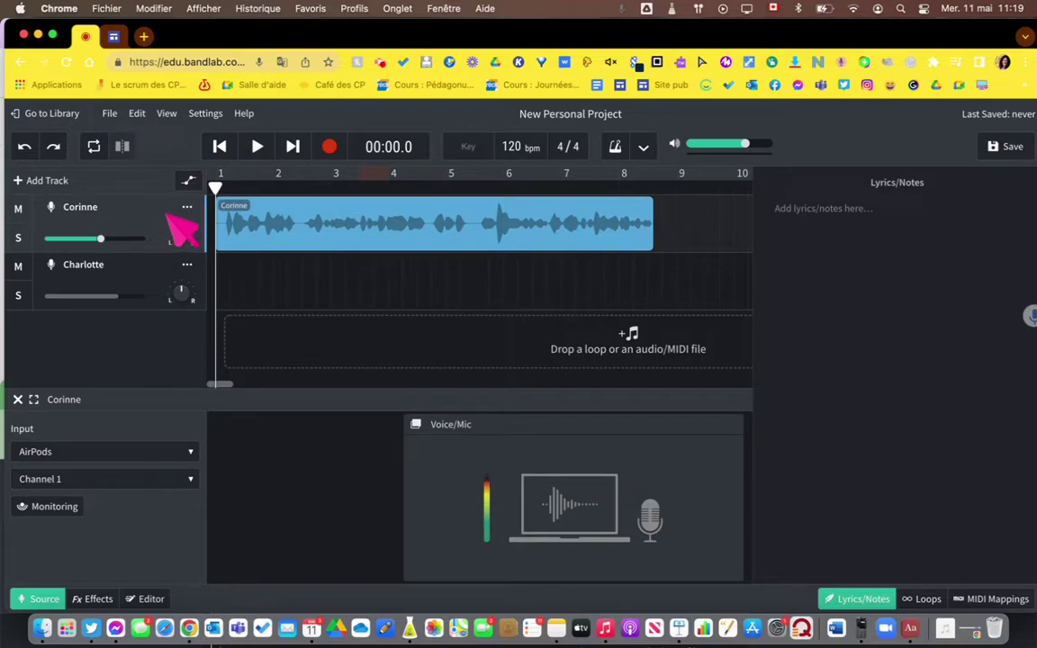
{"action": "left_click", "coordinate": [128, 270]}
{"action": "left_click", "coordinate": [146, 210]}
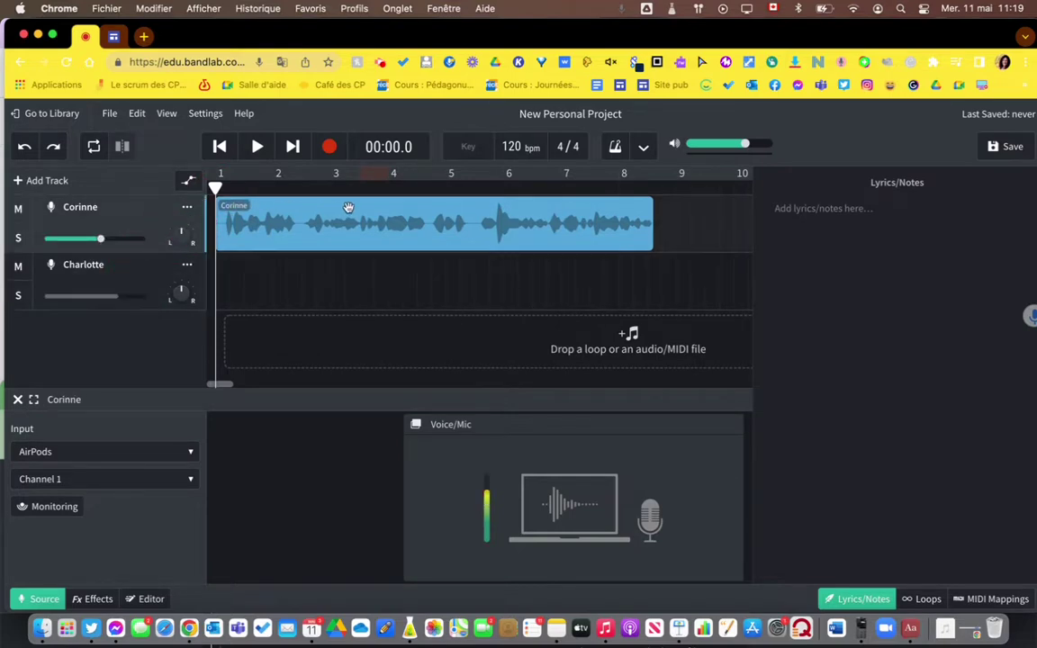
{"action": "mouse_move", "coordinate": [193, 217]}
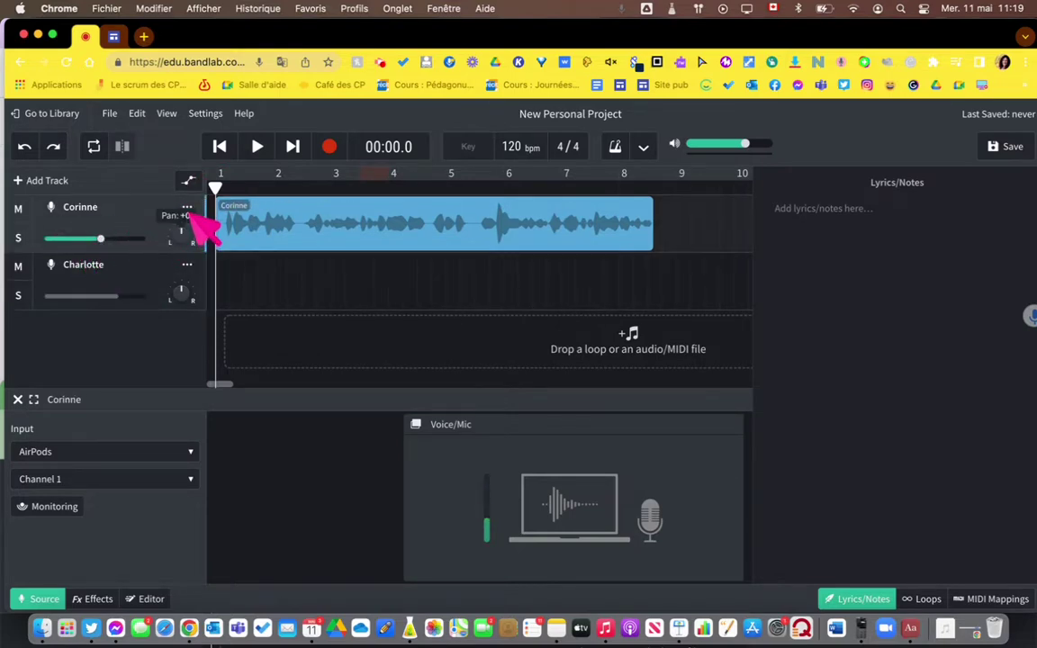
{"action": "left_click", "coordinate": [187, 208]}
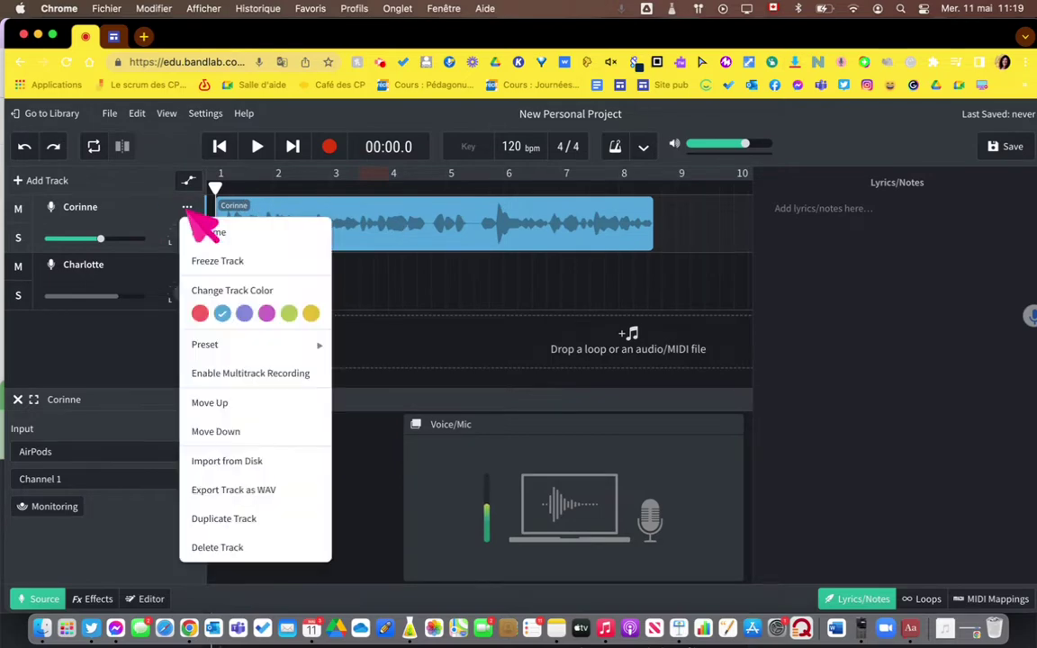
{"action": "mouse_move", "coordinate": [200, 339]}
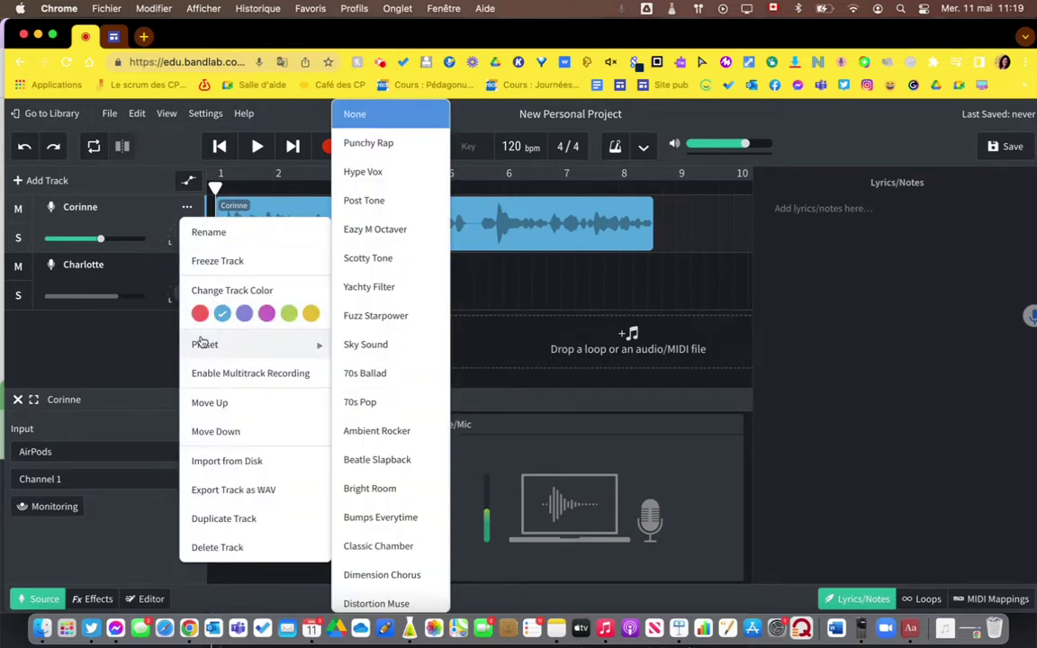
{"action": "left_click", "coordinate": [412, 322]}
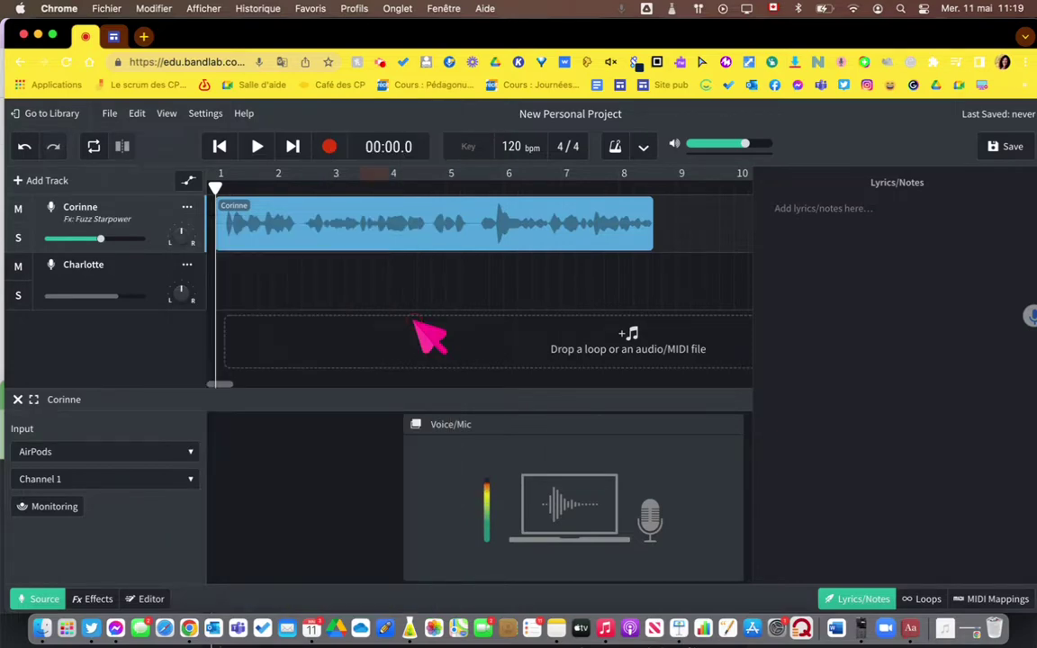
- Play part of the first track with its new preset and return the playhead to 00:00.0
{"action": "left_click", "coordinate": [257, 147]}
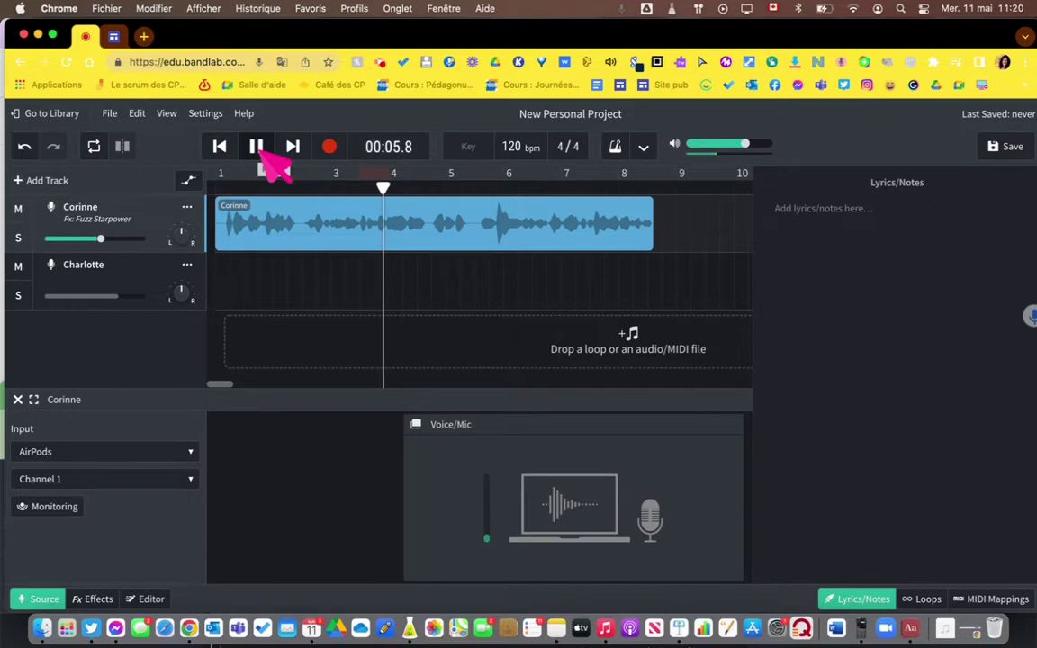
{"action": "left_click", "coordinate": [257, 147]}
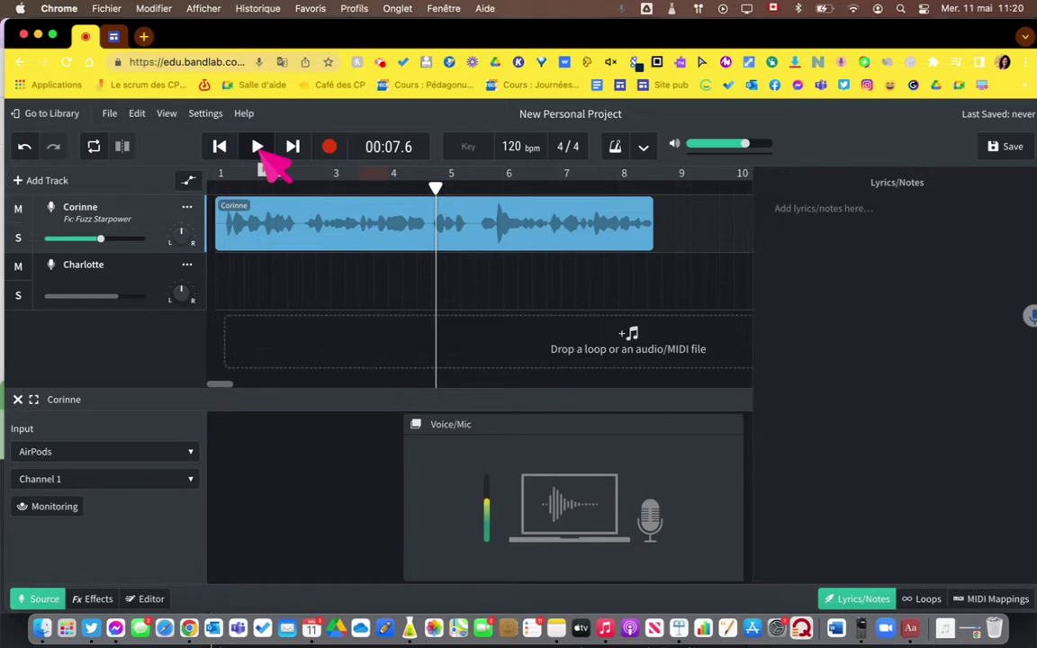
{"action": "left_click_drag", "start_coordinate": [436, 189], "coordinate": [215, 191]}
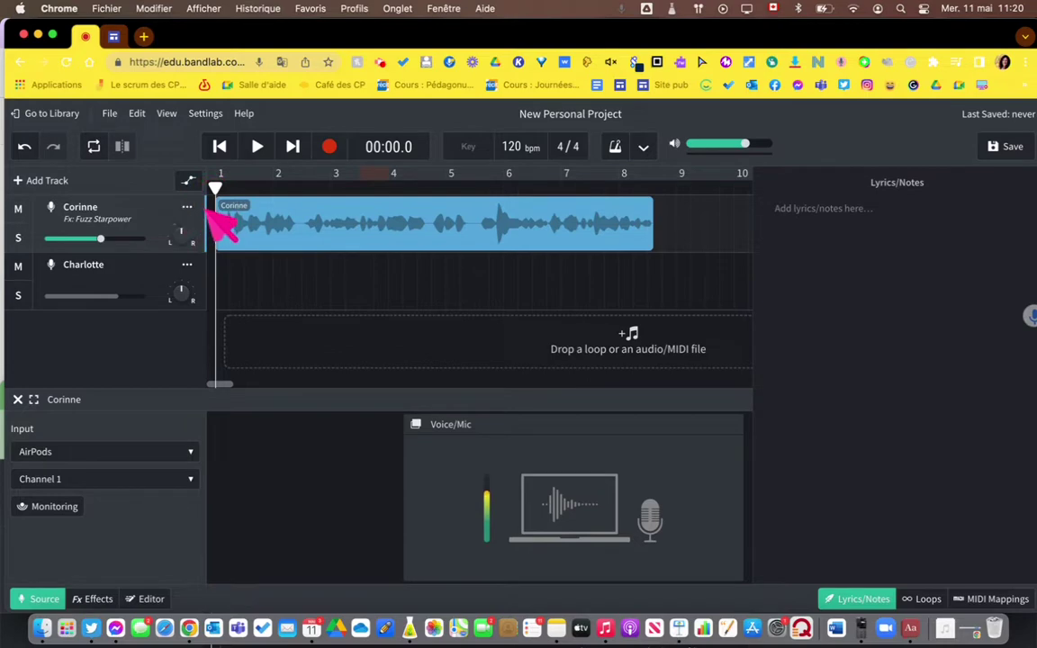
- Change the first track's preset to Hype Vox and play the first few seconds of the recording
{"action": "left_click", "coordinate": [186, 208]}
{"action": "mouse_move", "coordinate": [243, 351]}
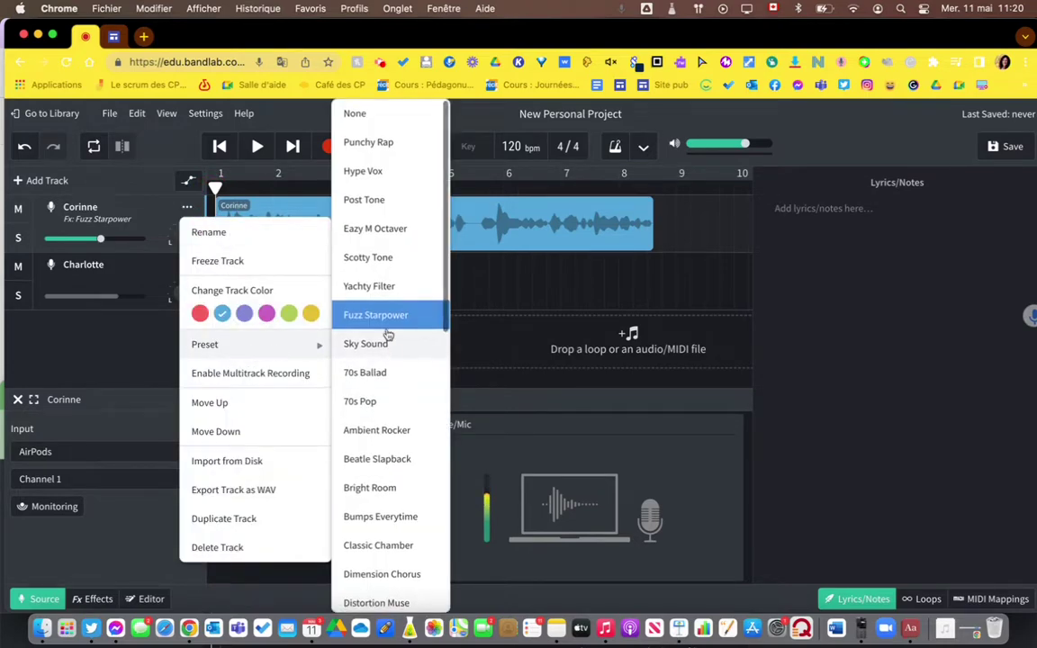
{"action": "left_click", "coordinate": [379, 169]}
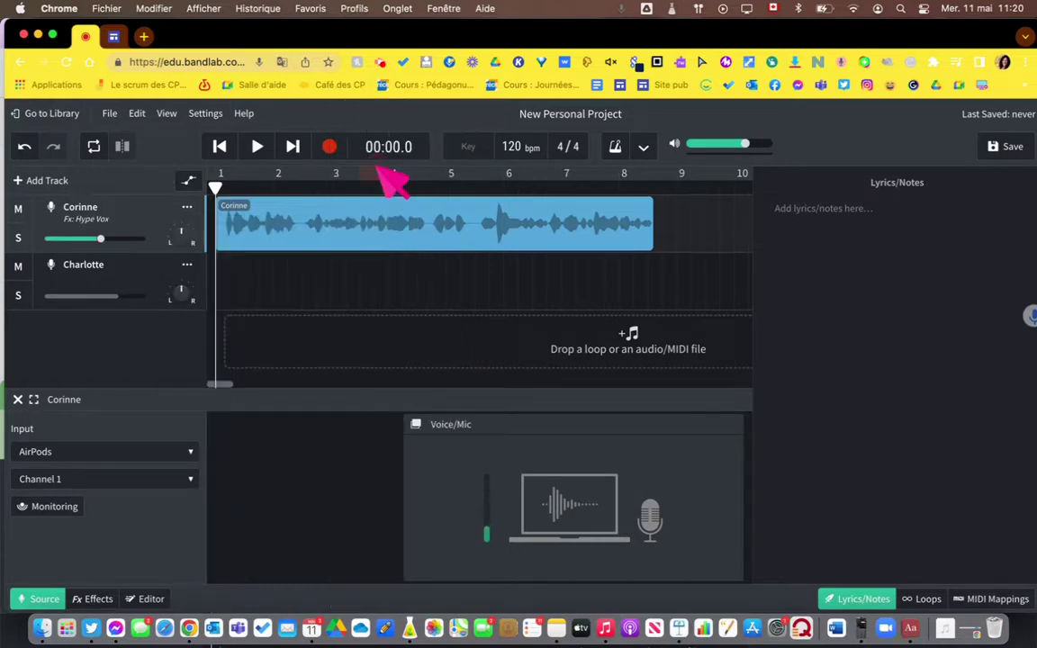
{"action": "left_click", "coordinate": [259, 149]}
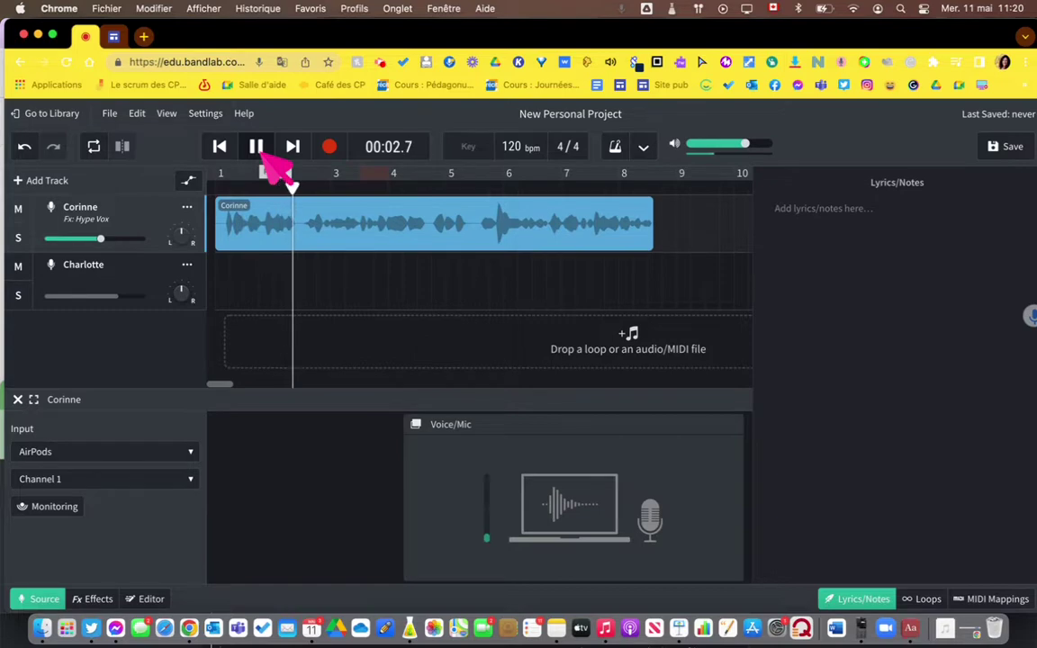
{"action": "left_click", "coordinate": [257, 150]}
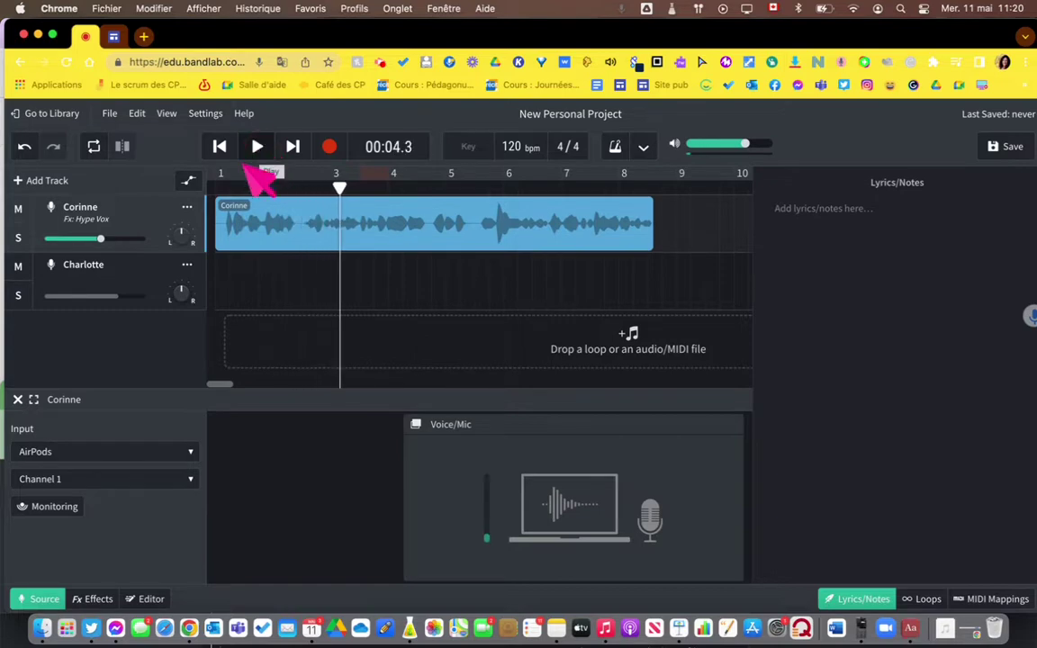
- Raise the first track's volume slightly and play its recording briefly from 00:00.0
{"action": "left_click_drag", "start_coordinate": [108, 241], "coordinate": [131, 238]}
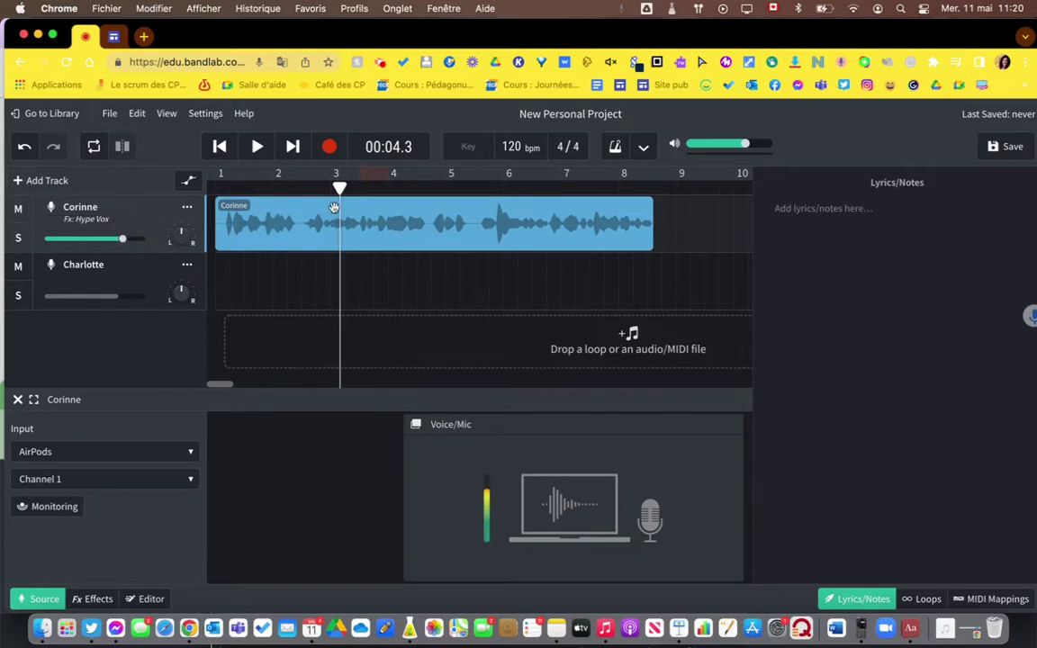
{"action": "left_click_drag", "start_coordinate": [339, 186], "coordinate": [215, 187]}
{"action": "left_click", "coordinate": [269, 144]}
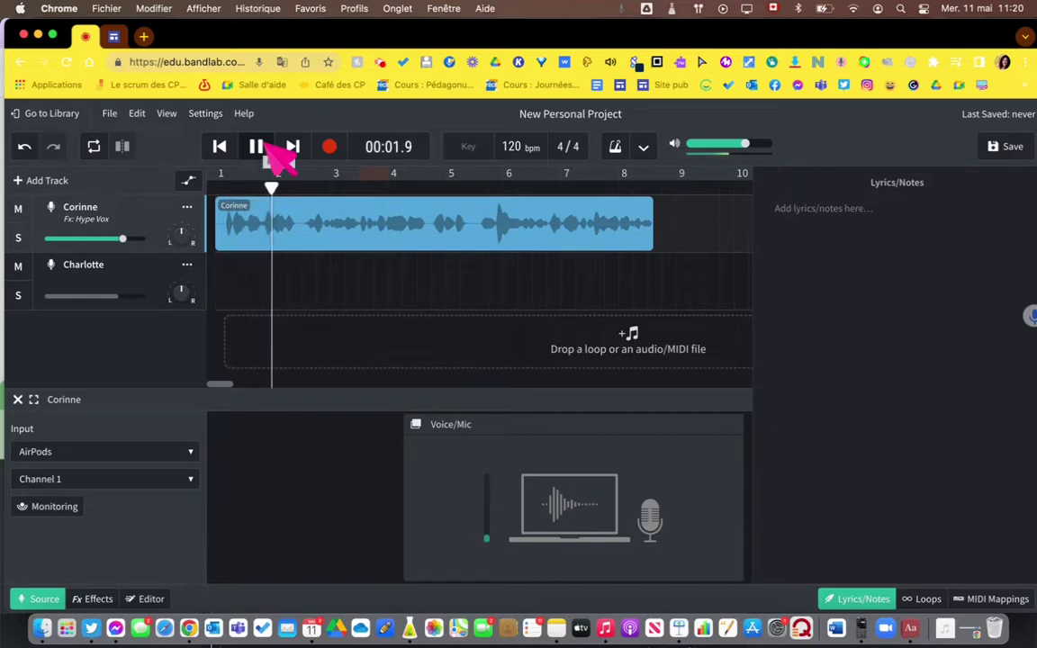
{"action": "left_click", "coordinate": [261, 148]}
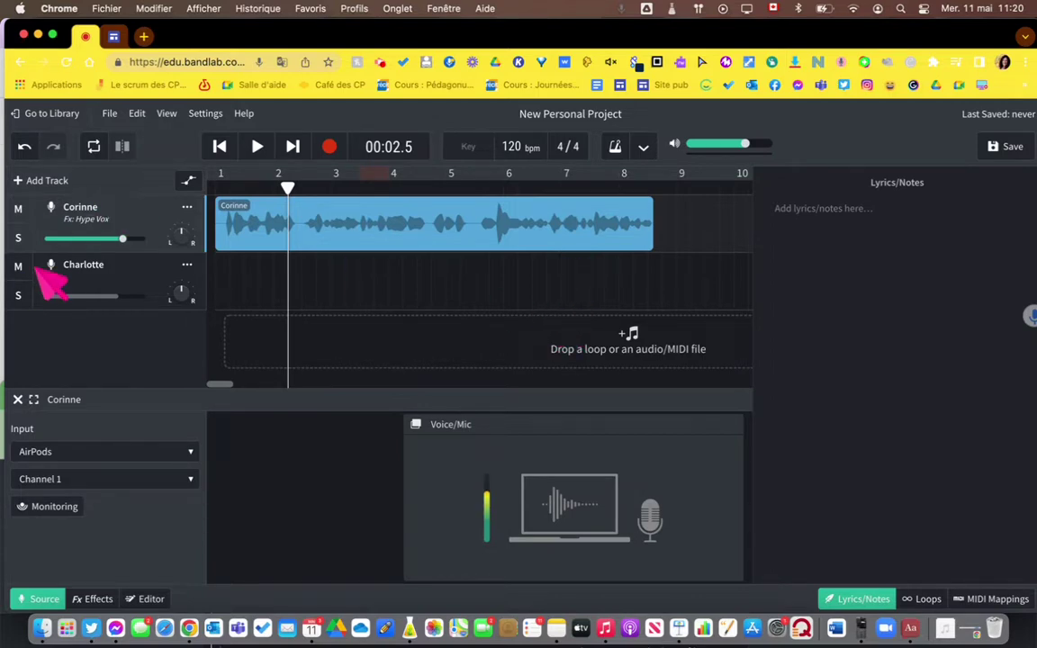
- Record a short voice take on the second track from 00:02.5 to about 00:07
{"action": "left_click", "coordinate": [139, 243]}
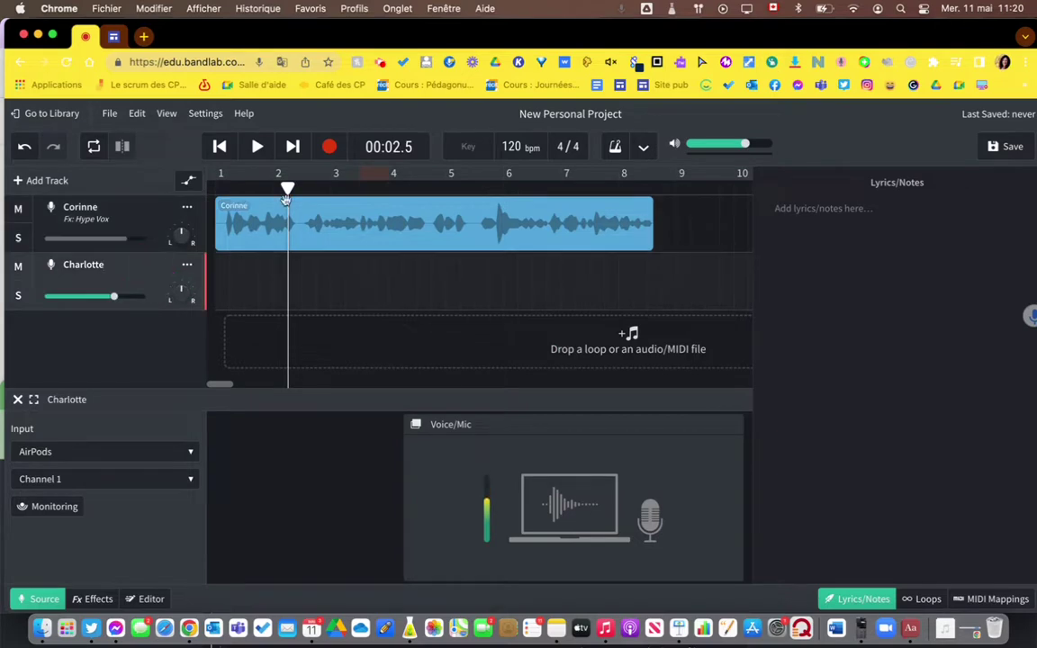
{"action": "left_click", "coordinate": [338, 153]}
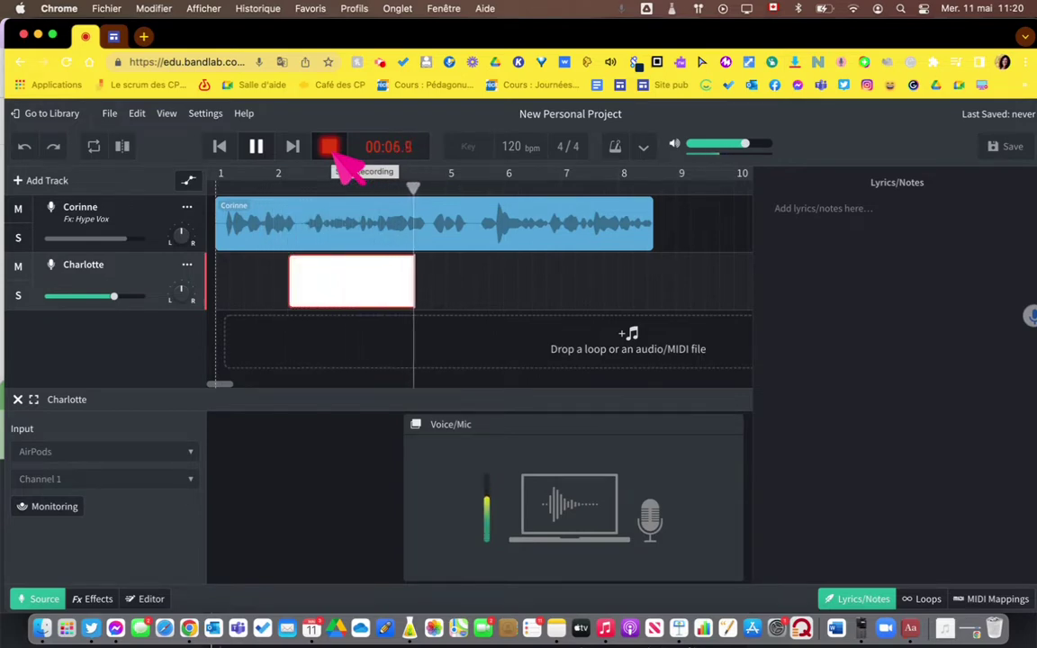
{"action": "left_click", "coordinate": [333, 152]}
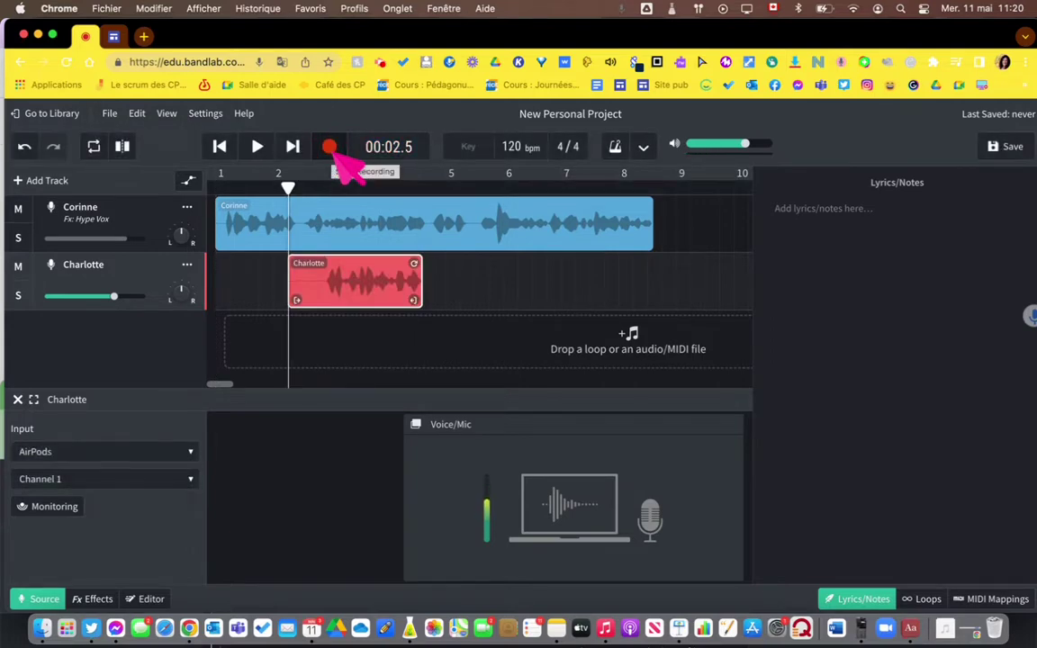
- Mute the first track, reselect the second track and place the playhead at 00:07.0
{"action": "left_click", "coordinate": [32, 221]}
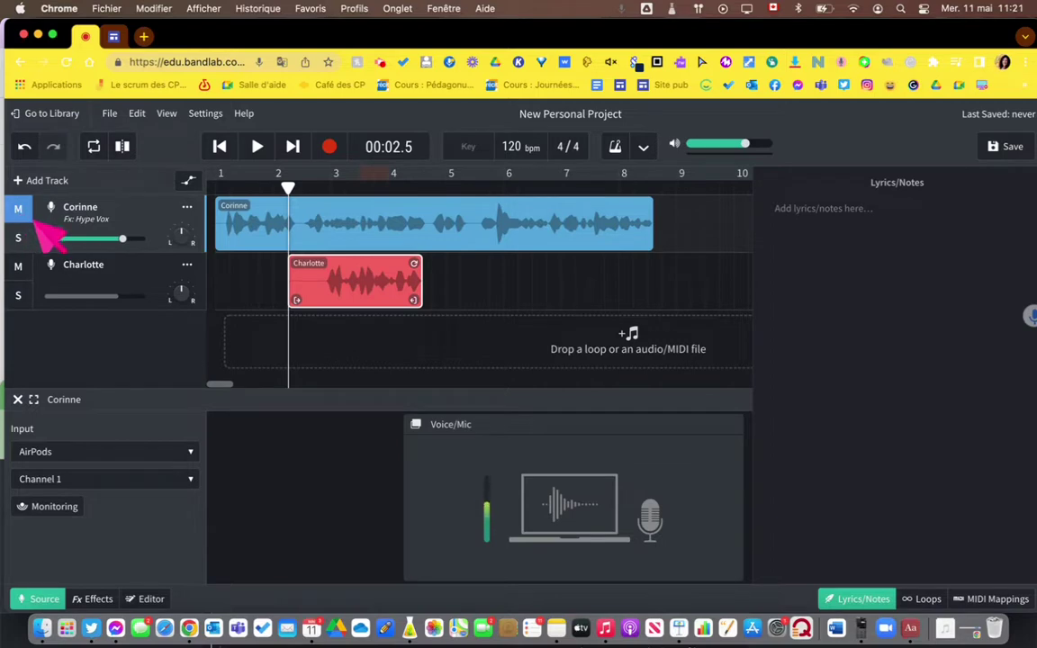
{"action": "left_click", "coordinate": [468, 297]}
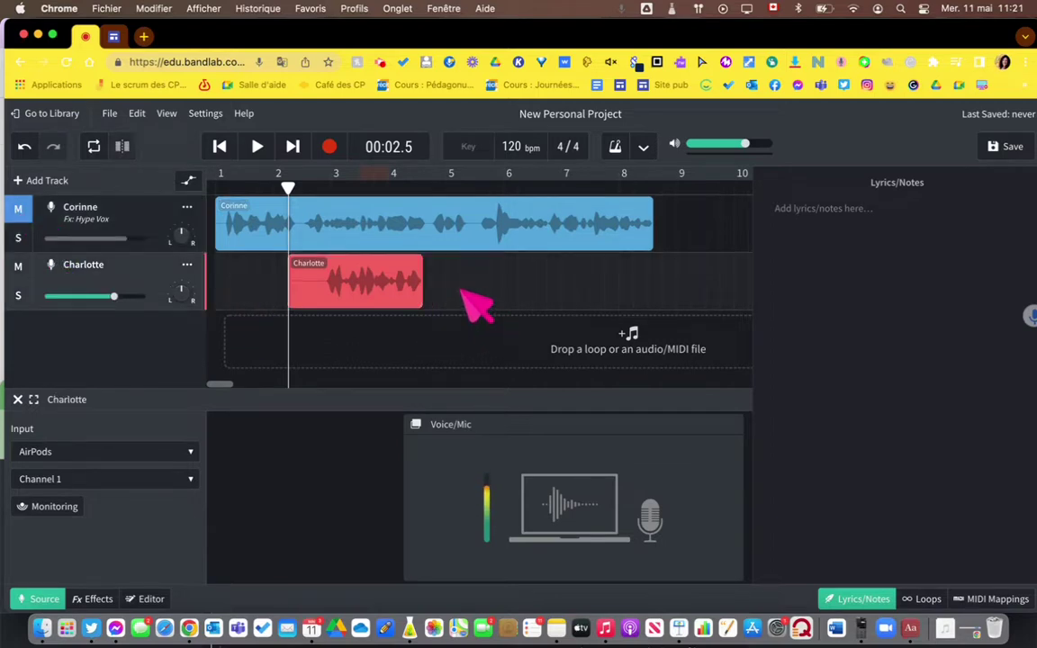
{"action": "left_click_drag", "start_coordinate": [287, 188], "coordinate": [417, 186]}
- Move the second track's recording to start at 00:15.2, hiding the Lyrics/Notes panel, and play part of it
{"action": "left_click_drag", "start_coordinate": [373, 264], "coordinate": [710, 279]}
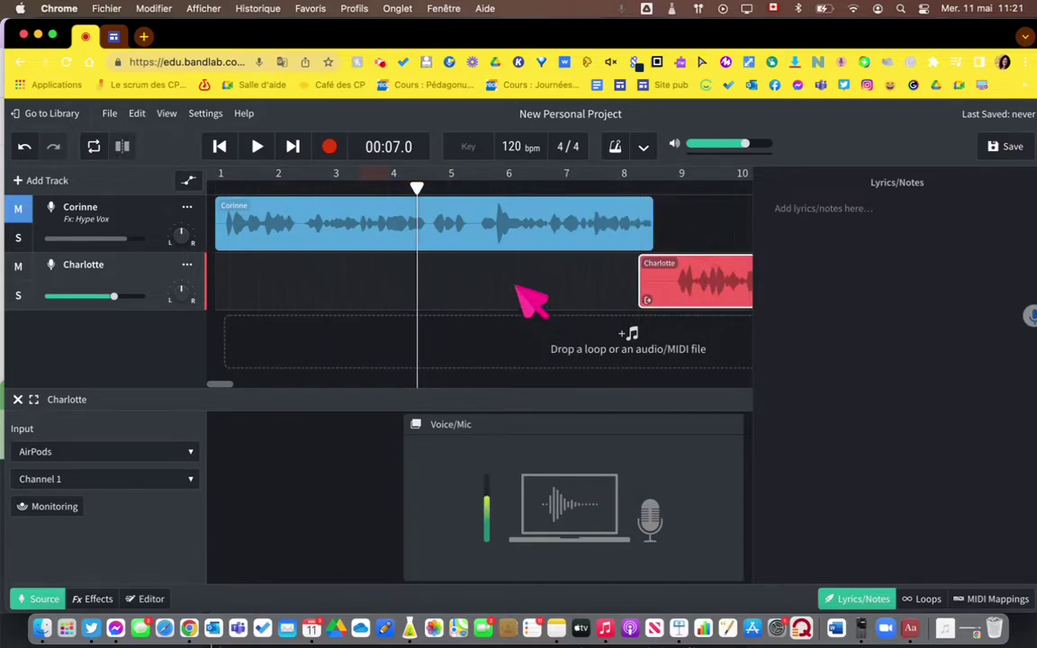
{"action": "left_click_drag", "start_coordinate": [423, 186], "coordinate": [653, 189]}
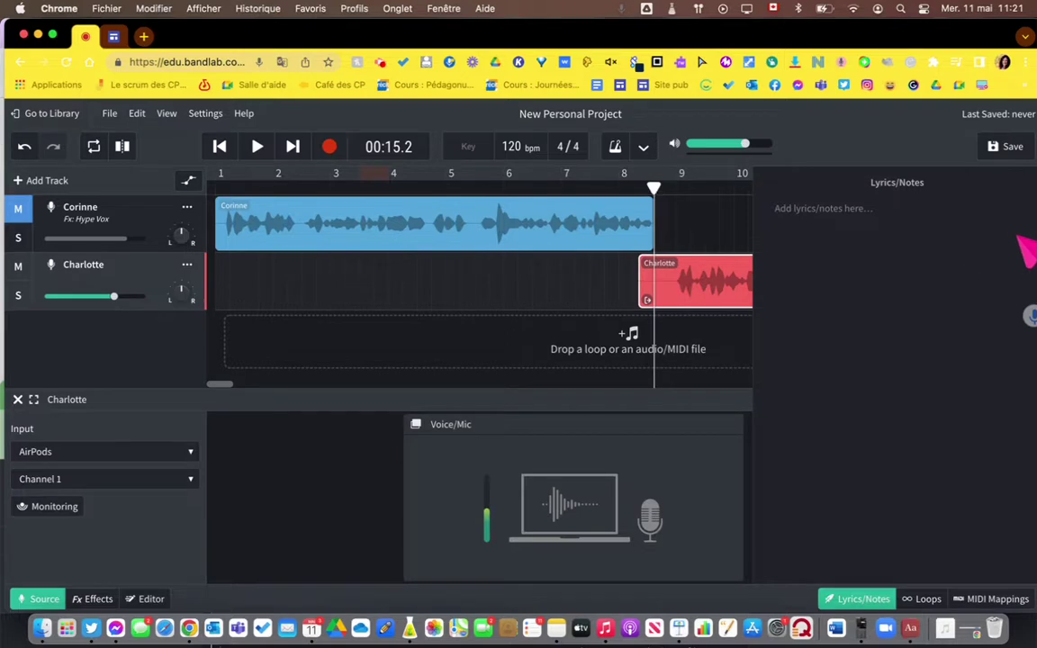
{"action": "left_click", "coordinate": [843, 603]}
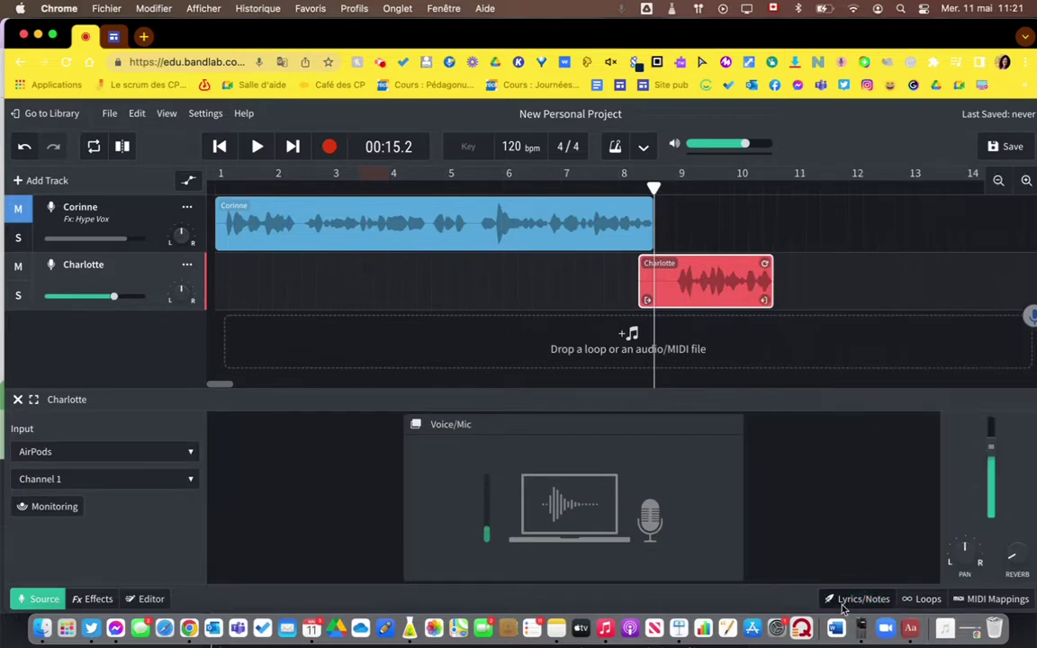
{"action": "left_click_drag", "start_coordinate": [721, 287], "coordinate": [734, 288]}
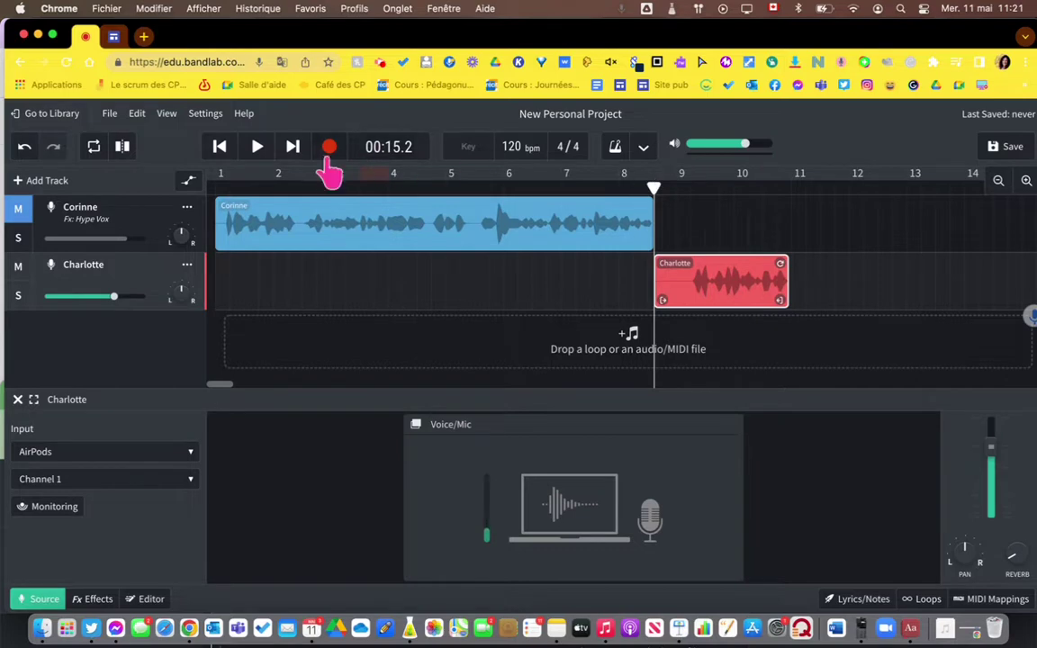
{"action": "left_click", "coordinate": [257, 147]}
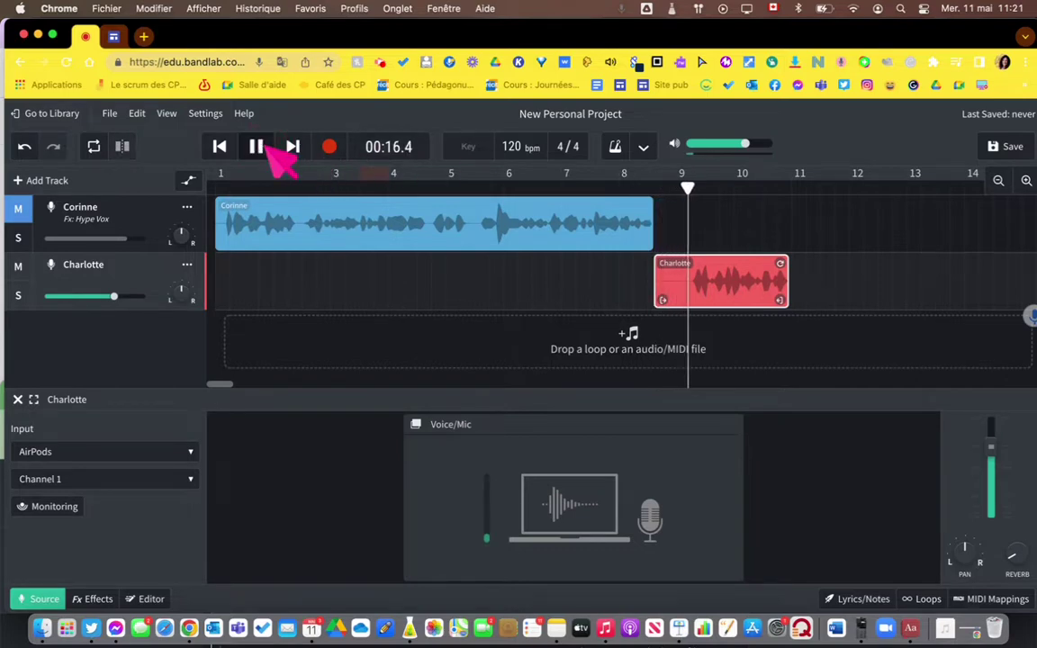
{"action": "left_click", "coordinate": [258, 146]}
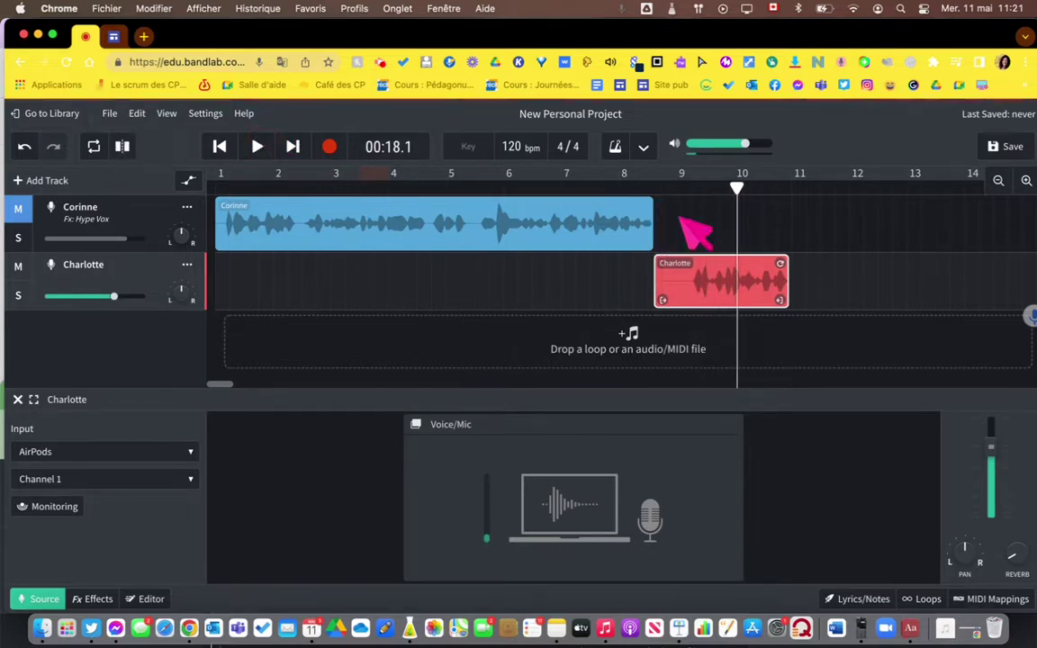
- Move the second track's recording back to start at 00:06.0 and play it from there with the first track muted
{"action": "left_click_drag", "start_coordinate": [720, 302], "coordinate": [455, 303]}
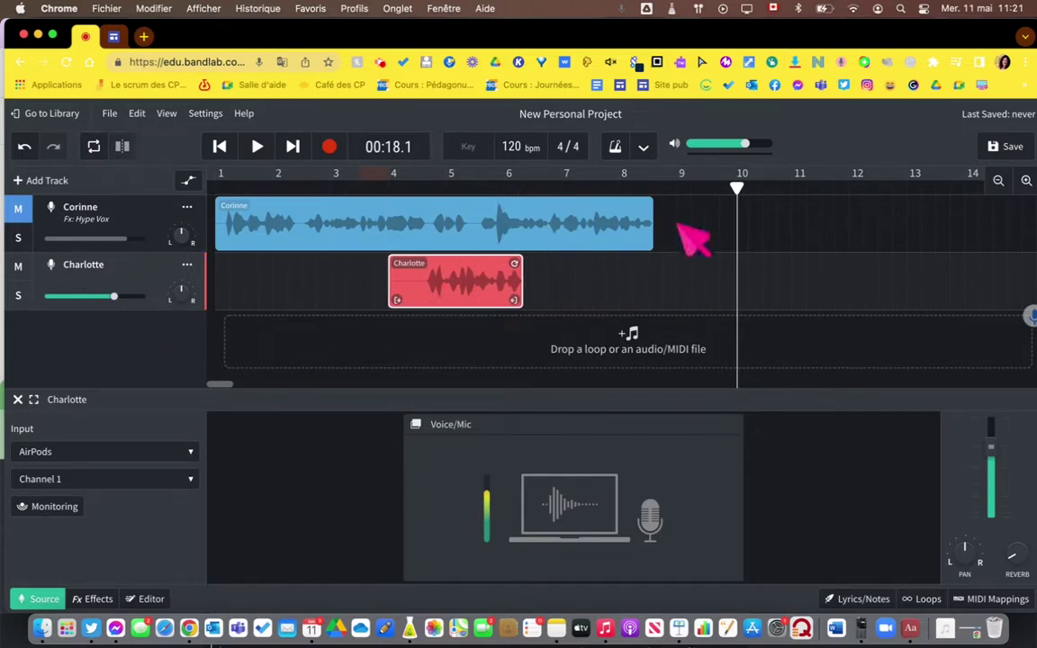
{"action": "left_click_drag", "start_coordinate": [736, 187], "coordinate": [389, 192]}
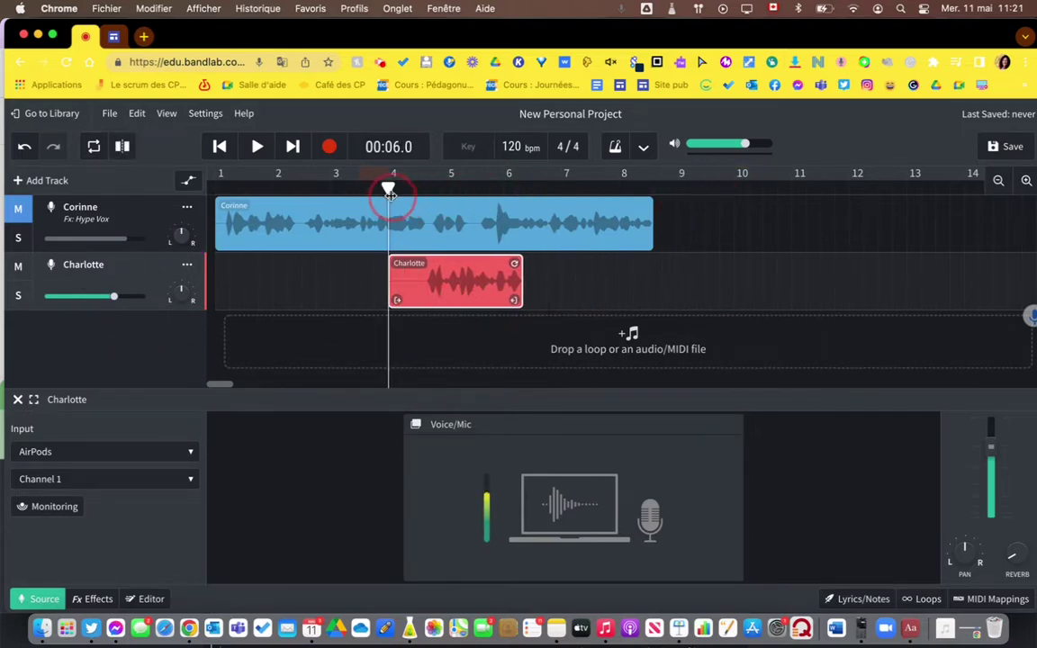
{"action": "left_click", "coordinate": [259, 148]}
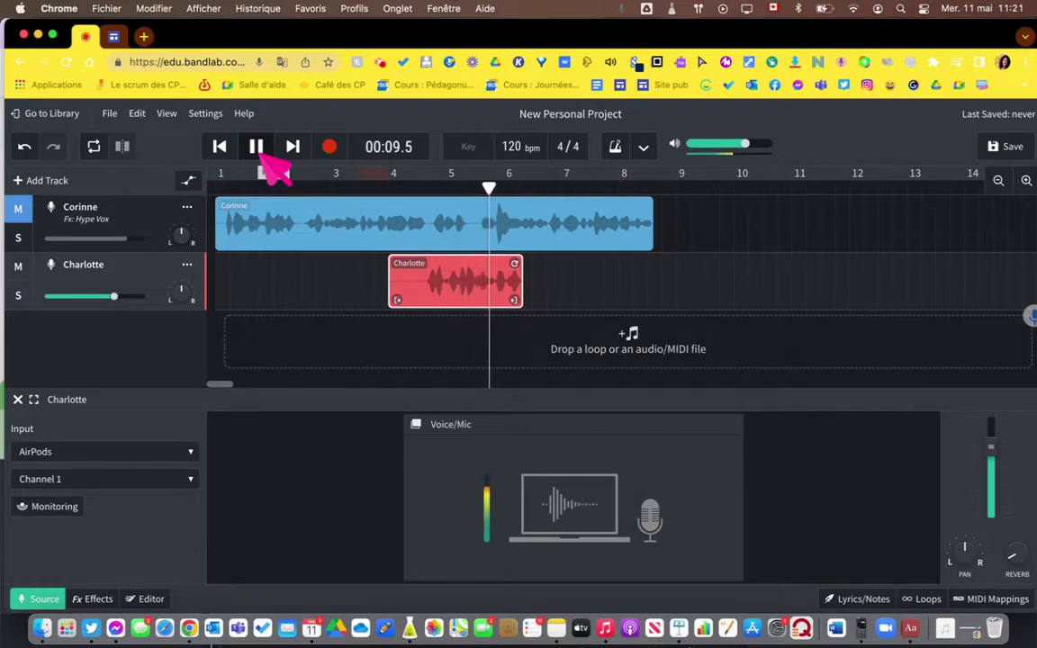
{"action": "left_click", "coordinate": [259, 150]}
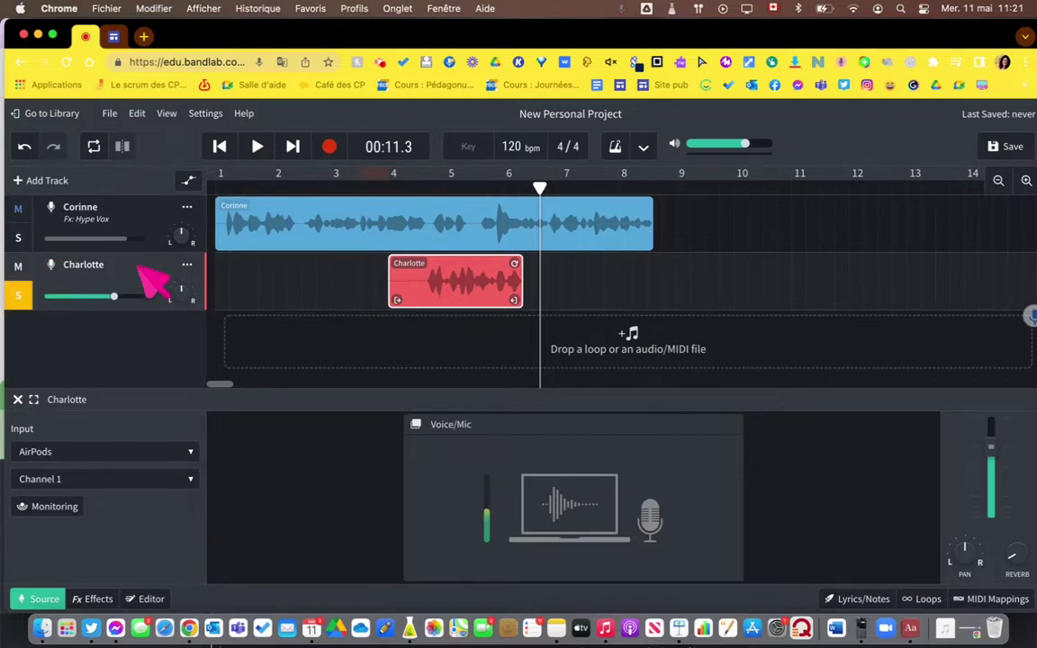
- Solo the second track, play part of it from 00:06.0, and turn off the solo and the first track's mute
{"action": "left_click", "coordinate": [18, 209]}
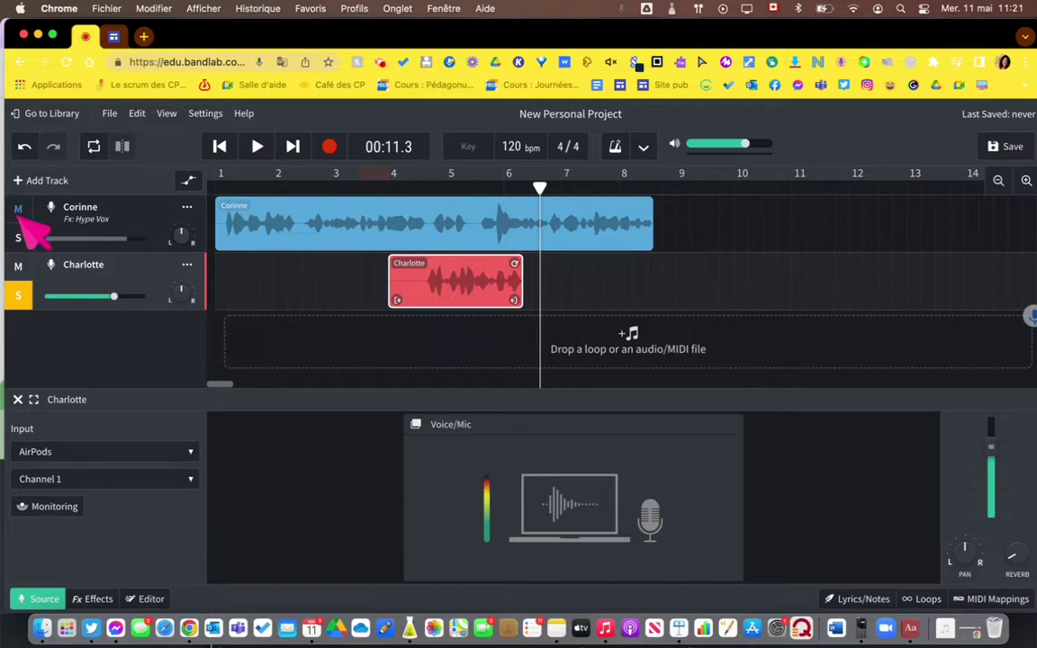
{"action": "left_click_drag", "start_coordinate": [541, 191], "coordinate": [388, 191]}
{"action": "key", "text": "space"}
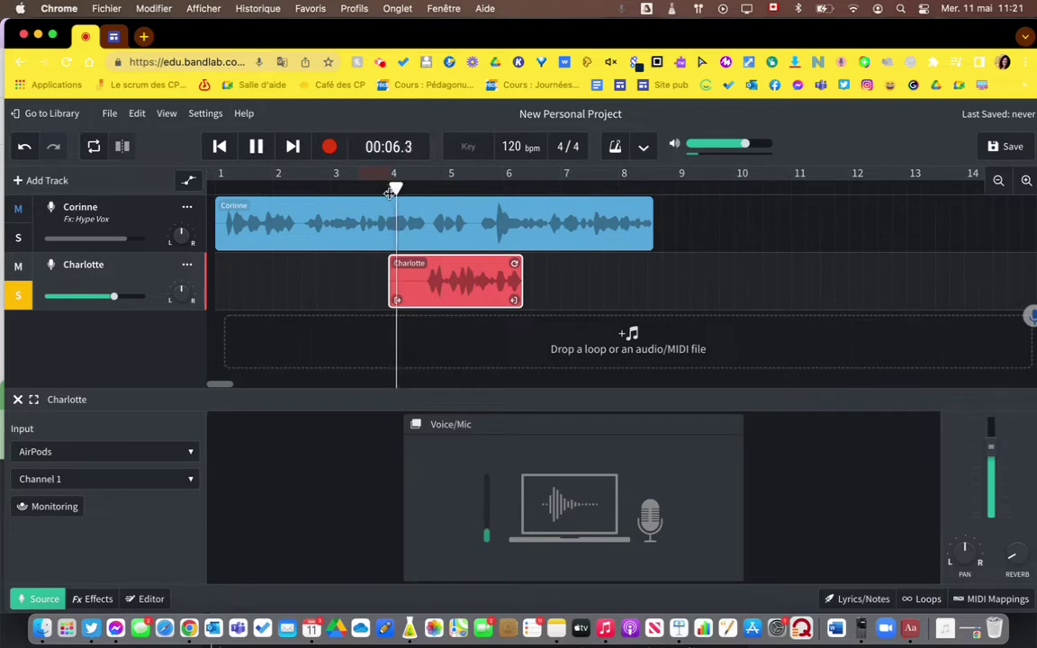
{"action": "key", "text": "space"}
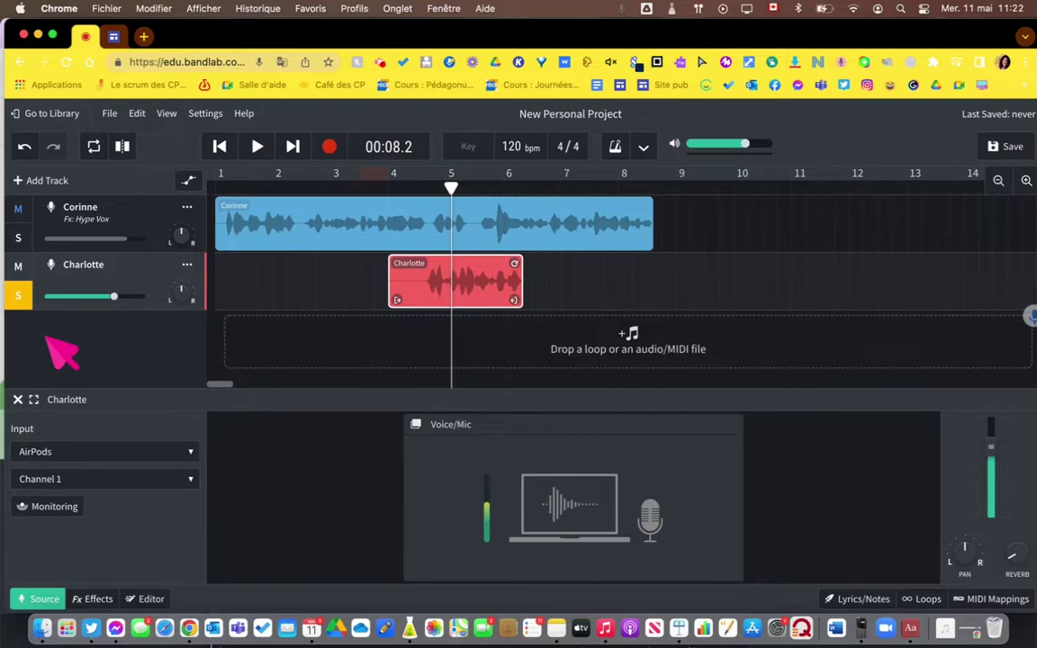
{"action": "left_click", "coordinate": [18, 295]}
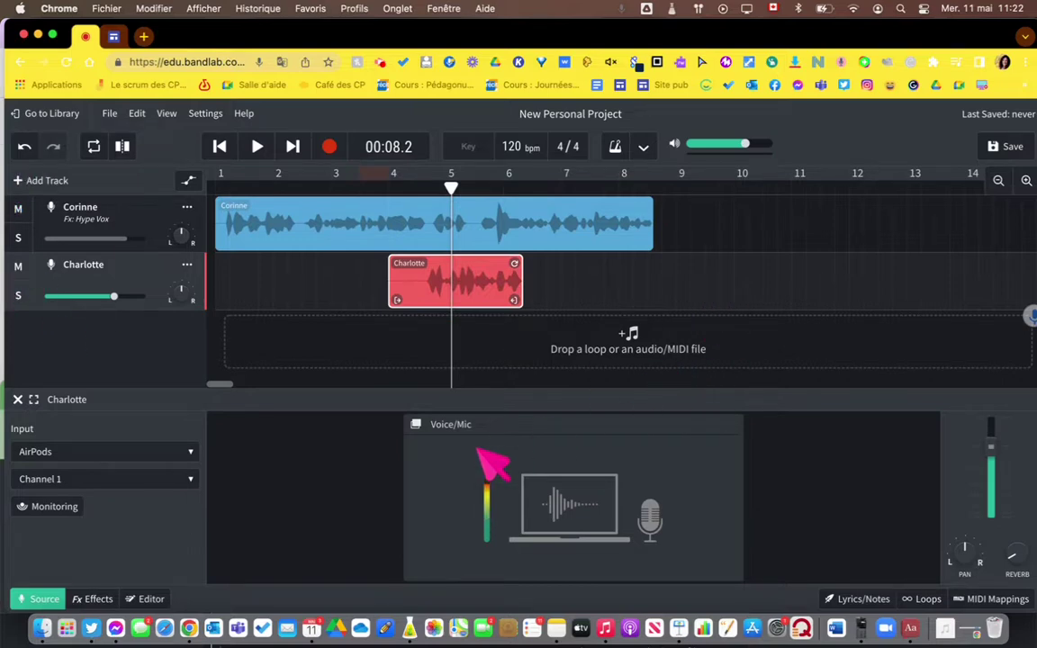
- Move the playhead to 00:15.2 and then back to 00:01.8
{"action": "left_click_drag", "start_coordinate": [451, 188], "coordinate": [653, 185]}
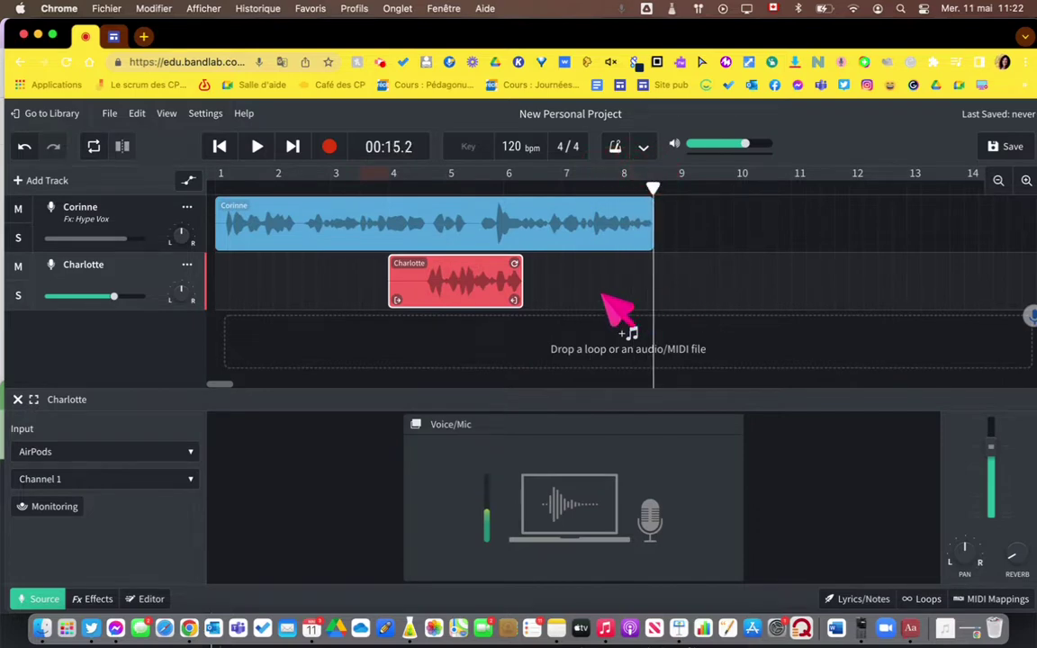
{"action": "left_click", "coordinate": [648, 188]}
{"action": "left_click_drag", "start_coordinate": [419, 203], "coordinate": [267, 191]}
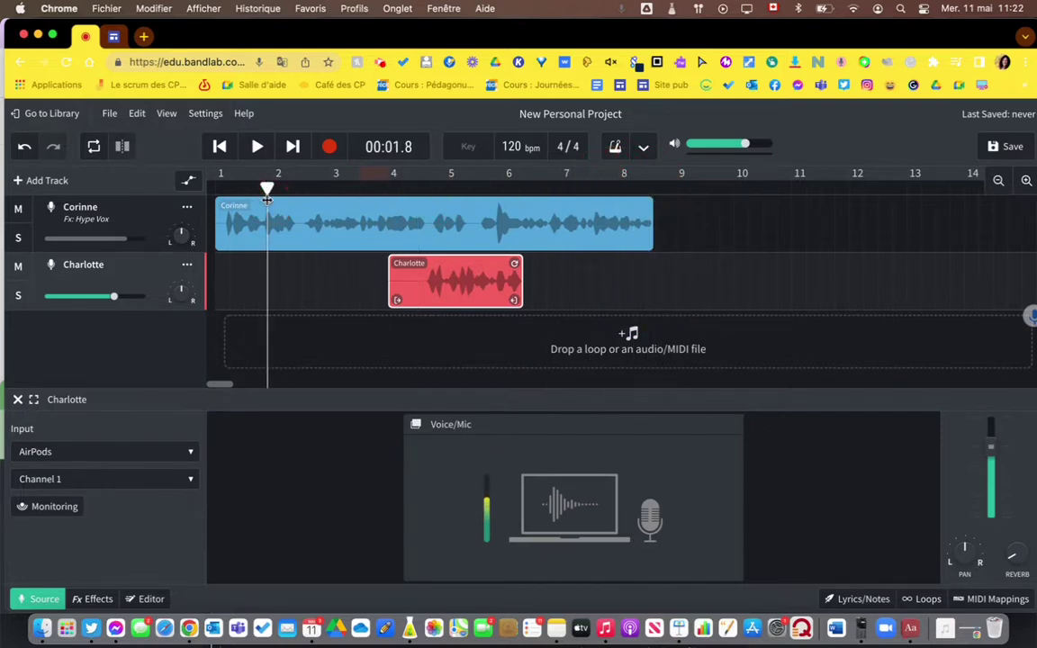
- Show the loop library and look through its featured vibes and its new and popular packs
{"action": "left_click", "coordinate": [927, 600]}
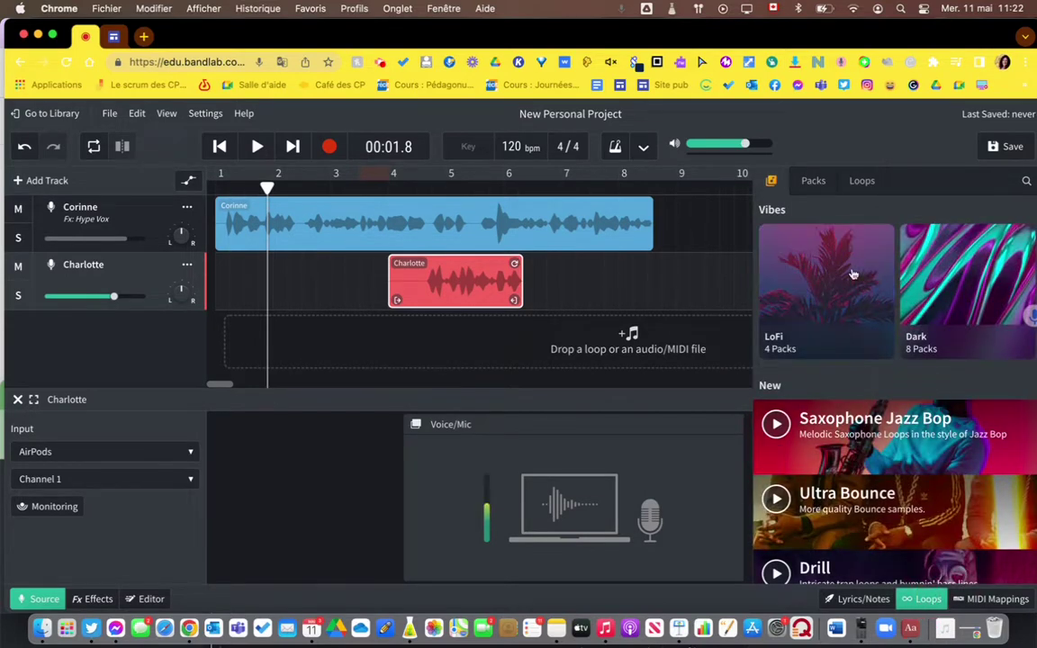
{"action": "scroll", "coordinate": [832, 387], "scroll_direction": "down", "scroll_amount": 2}
{"action": "scroll", "coordinate": [833, 378], "scroll_direction": "up", "scroll_amount": 2}
{"action": "scroll", "coordinate": [822, 315], "scroll_direction": "down", "scroll_amount": 6}
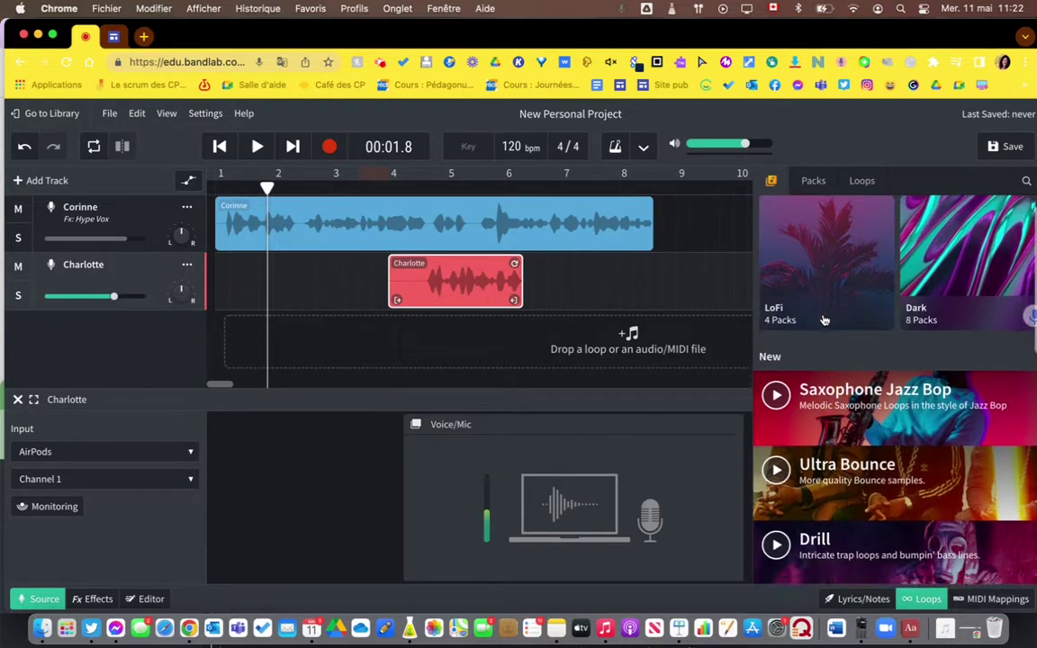
{"action": "scroll", "coordinate": [822, 319], "scroll_direction": "down", "scroll_amount": 3}
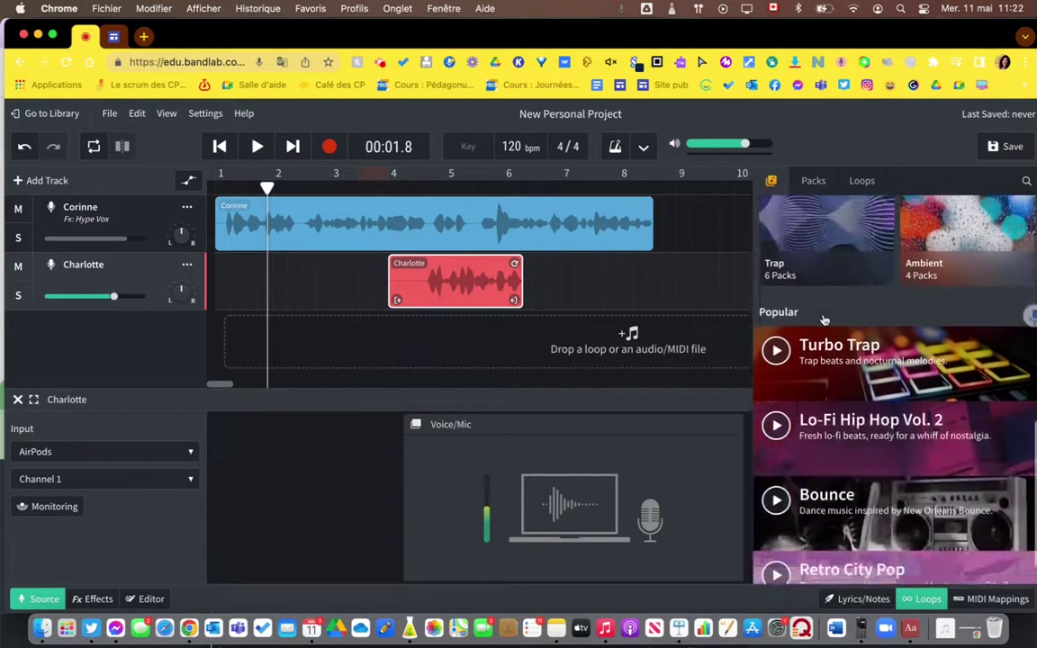
- Filter the loop packs by the Classics genre and the Retro character
{"action": "left_click", "coordinate": [823, 182]}
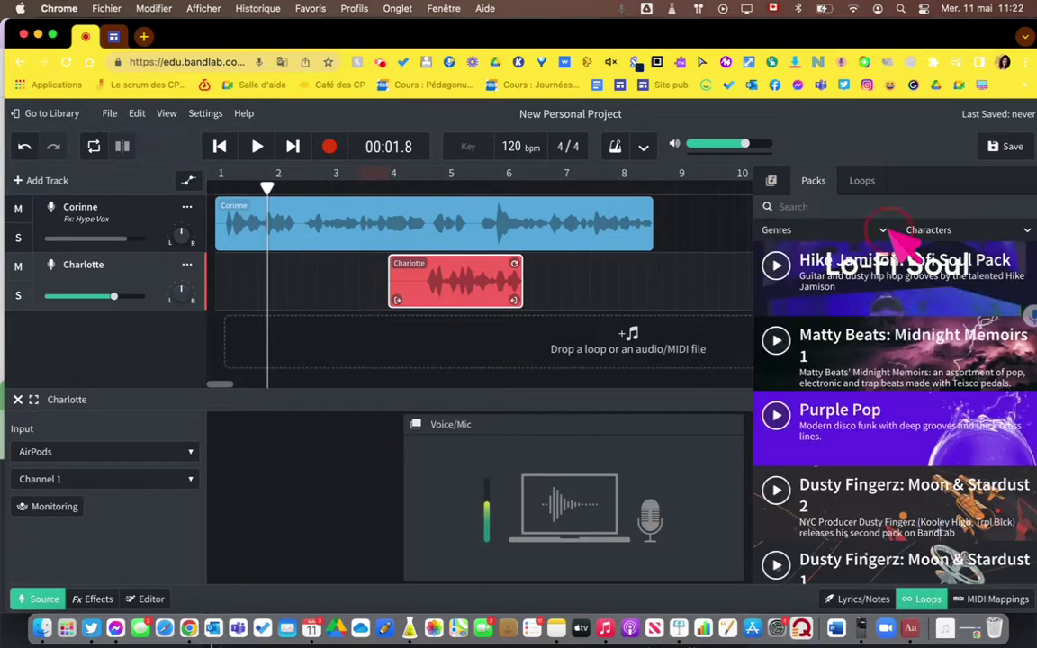
{"action": "left_click", "coordinate": [884, 231]}
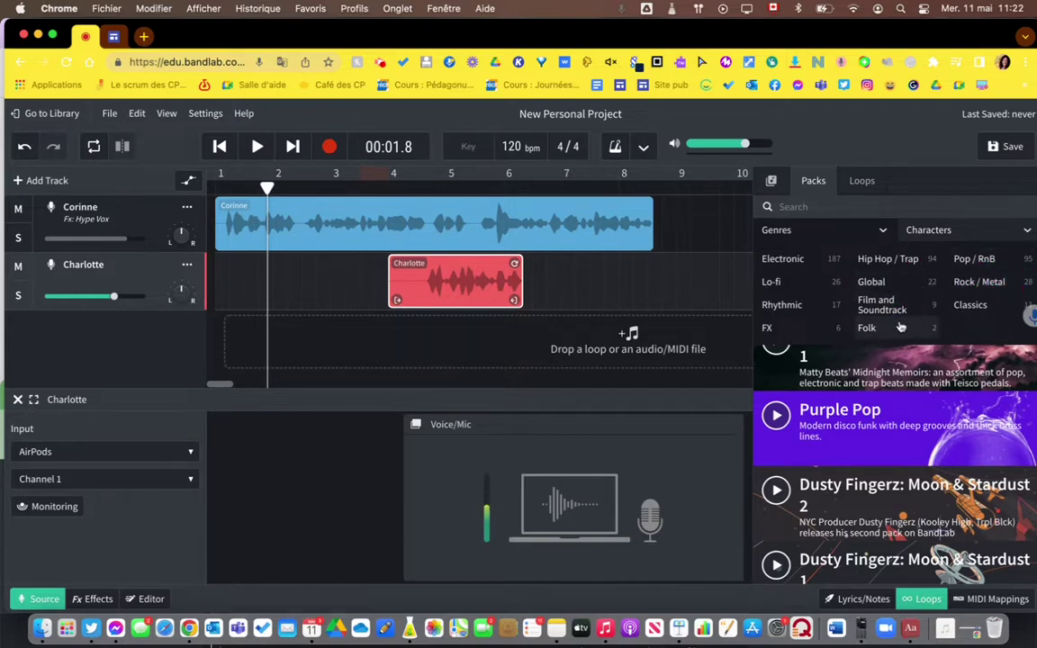
{"action": "left_click", "coordinate": [971, 306]}
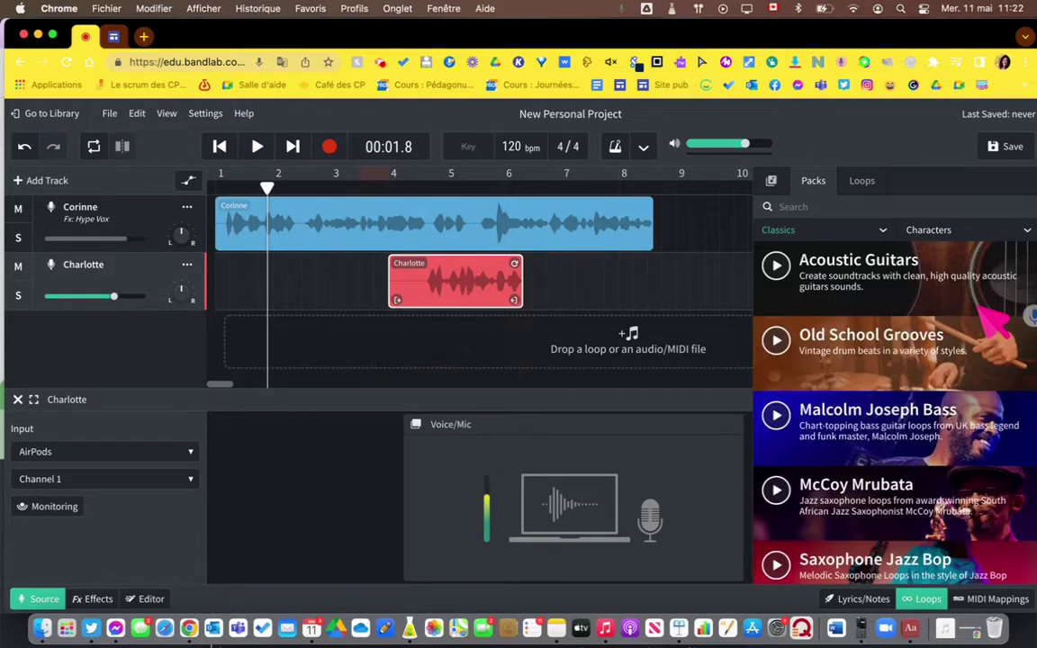
{"action": "left_click", "coordinate": [1023, 230]}
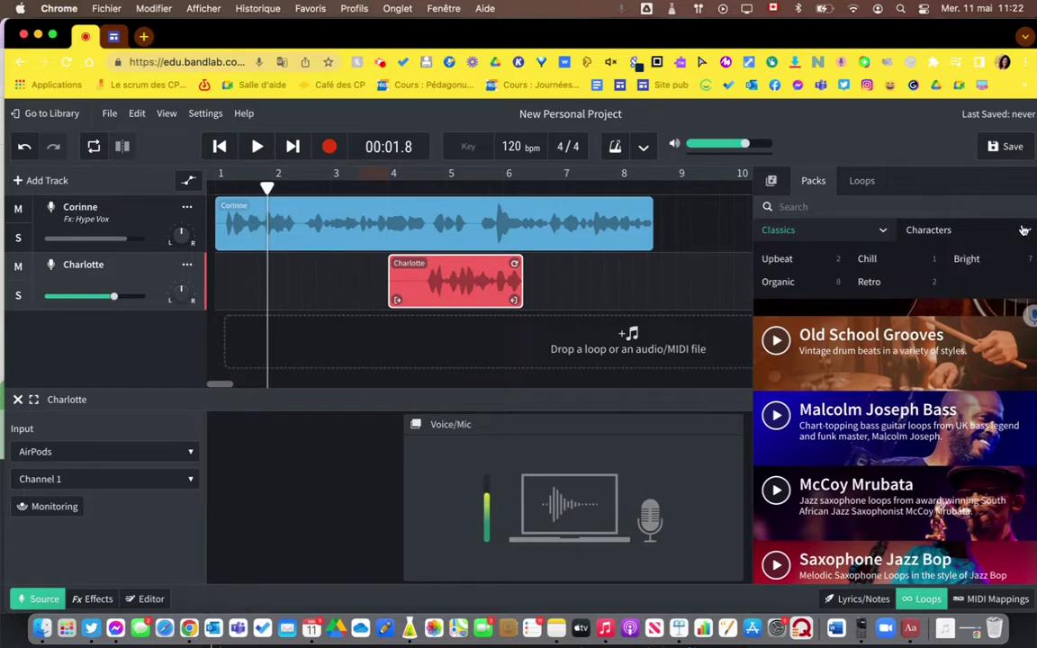
{"action": "left_click", "coordinate": [886, 286]}
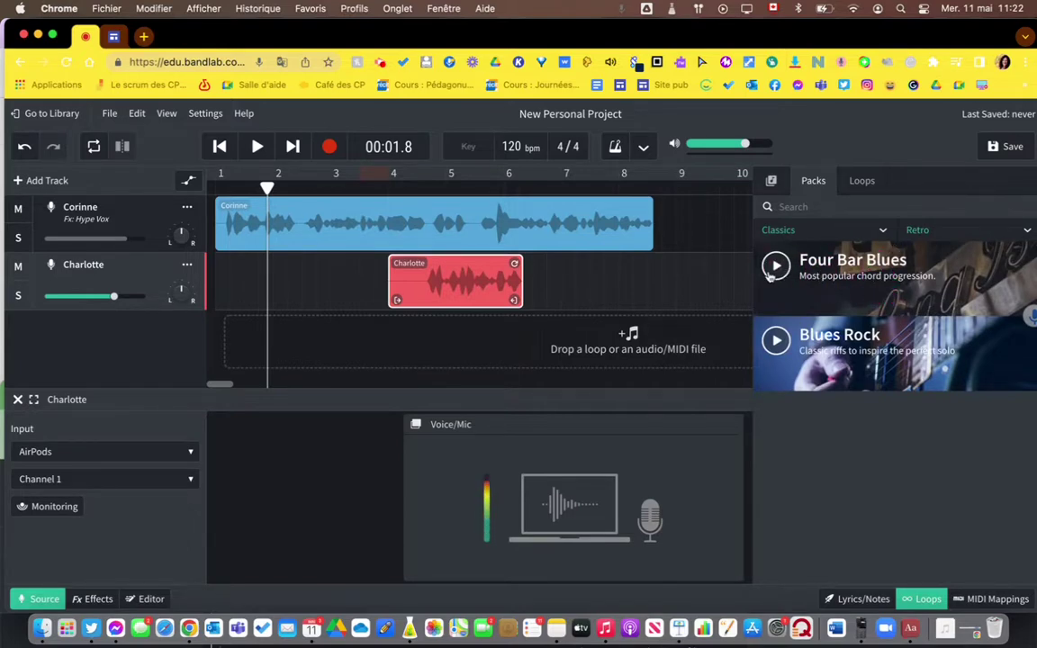
- Try to place the whole Four Bar Blues pack on the timeline, and open the pack's loop list
{"action": "left_click_drag", "start_coordinate": [814, 278], "coordinate": [412, 364]}
{"action": "left_click", "coordinate": [961, 268]}
{"action": "left_click_drag", "start_coordinate": [961, 268], "coordinate": [484, 343]}
{"action": "left_click", "coordinate": [718, 452]}
{"action": "left_click", "coordinate": [900, 270]}
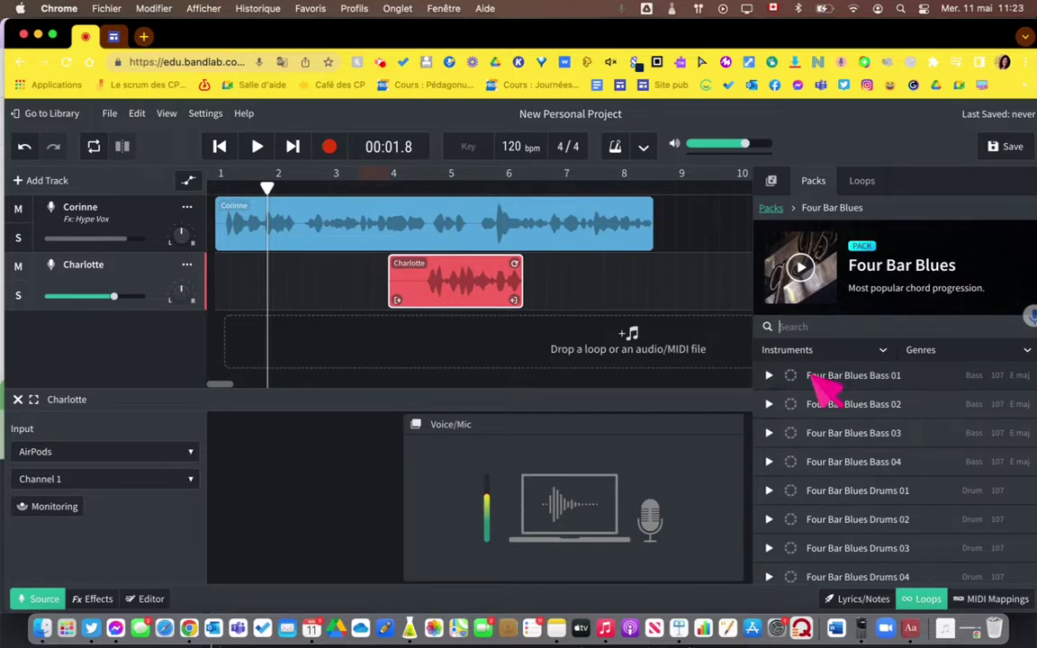
- Filter the loop packs by the Rhythmic genre and the Chill character, and open the Matt Cab: One Shots pack
{"action": "left_click", "coordinate": [772, 181]}
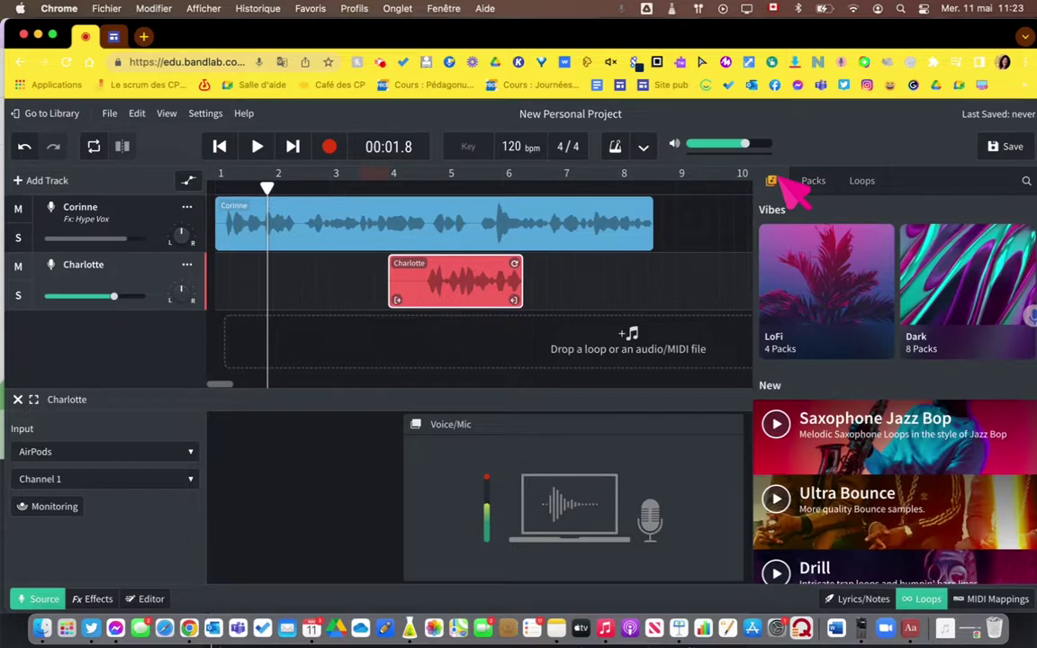
{"action": "left_click", "coordinate": [811, 179]}
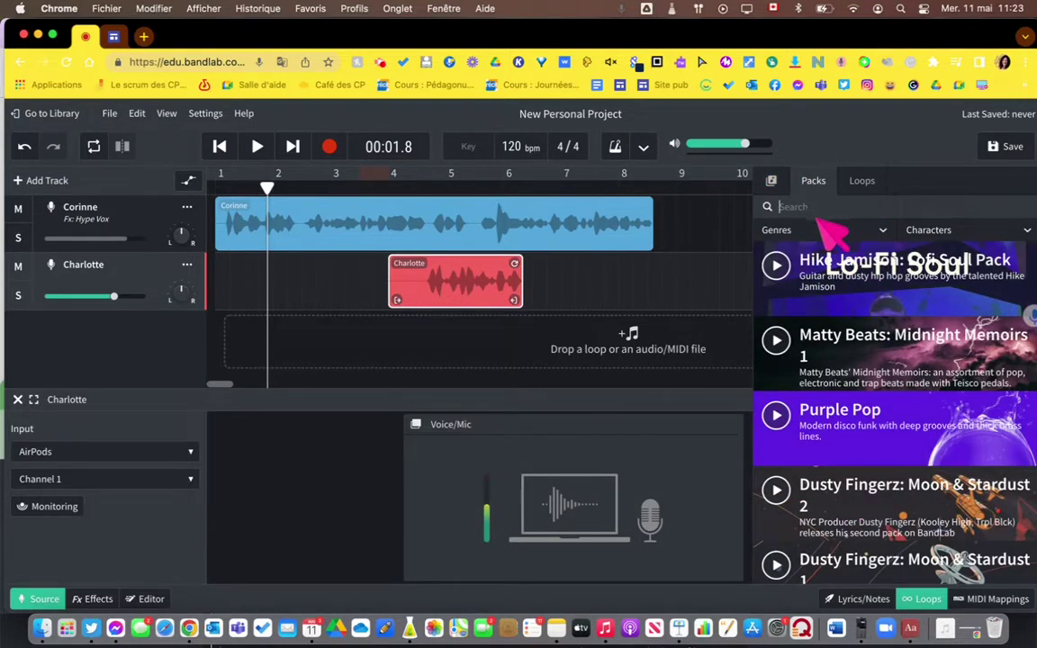
{"action": "left_click", "coordinate": [851, 230]}
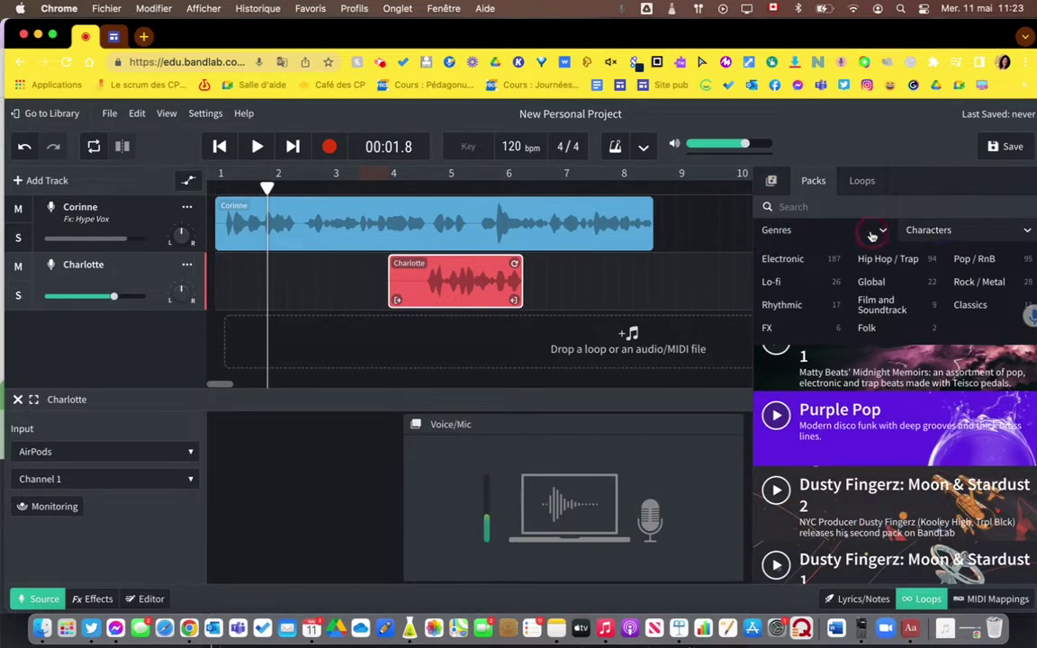
{"action": "left_click", "coordinate": [809, 306]}
{"action": "left_click", "coordinate": [978, 233]}
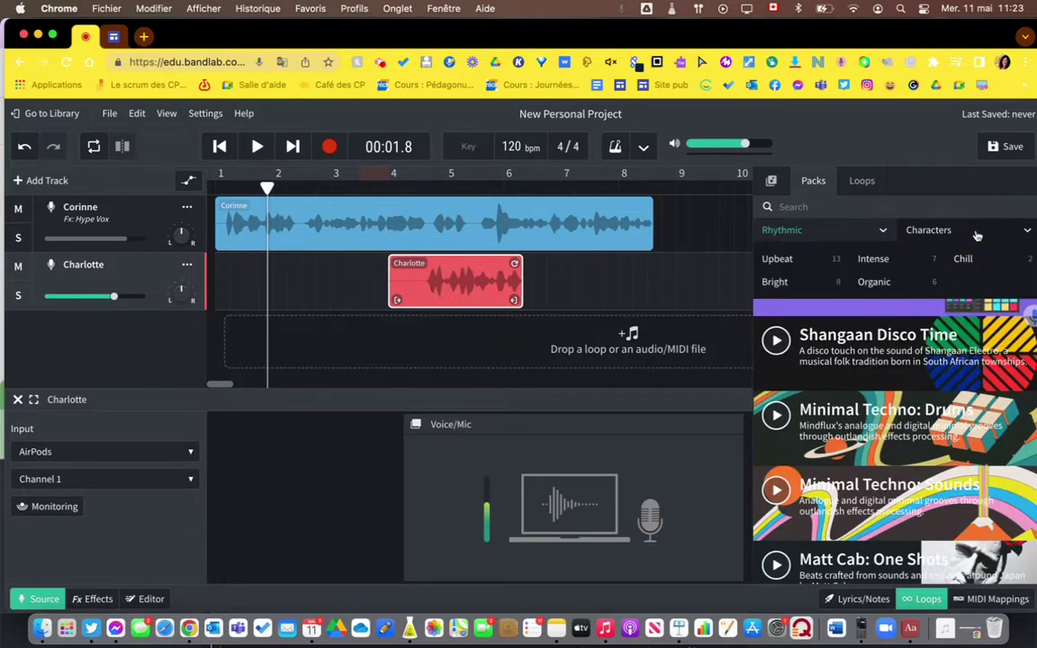
{"action": "left_click", "coordinate": [976, 265]}
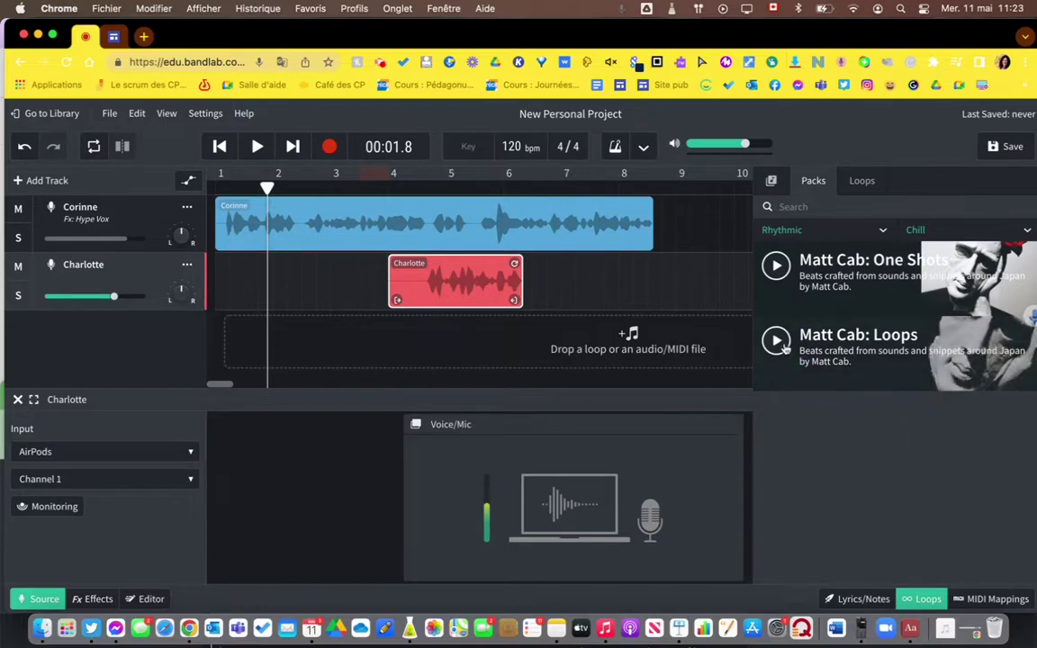
{"action": "left_click", "coordinate": [945, 297]}
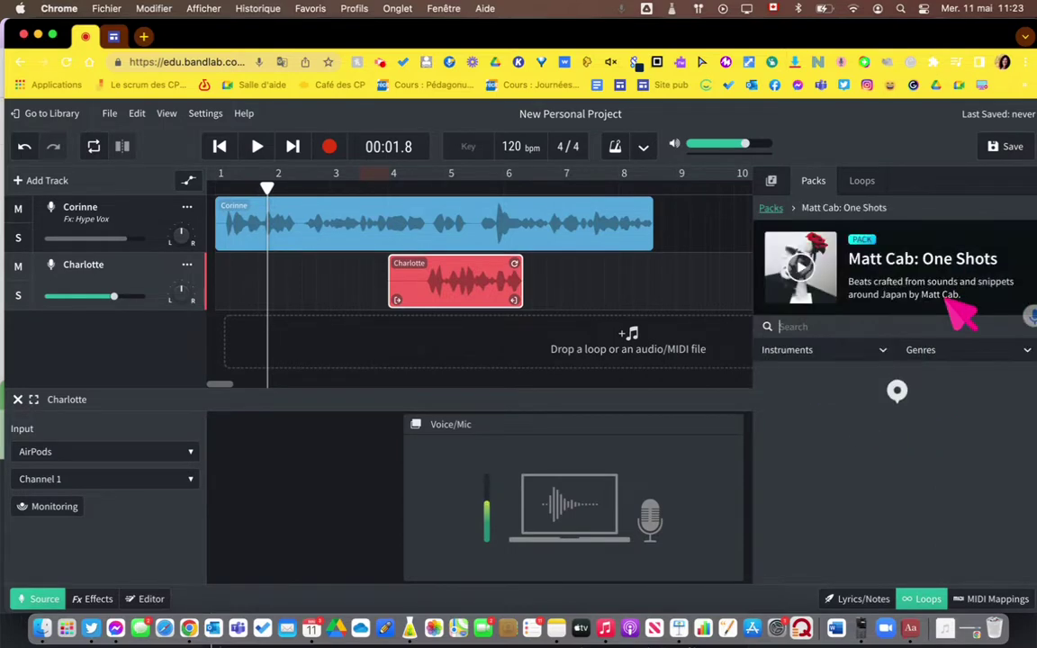
- Look through the pack's sounds and examine its available instrument and genre filters
{"action": "scroll", "coordinate": [813, 560], "scroll_direction": "down", "scroll_amount": 3}
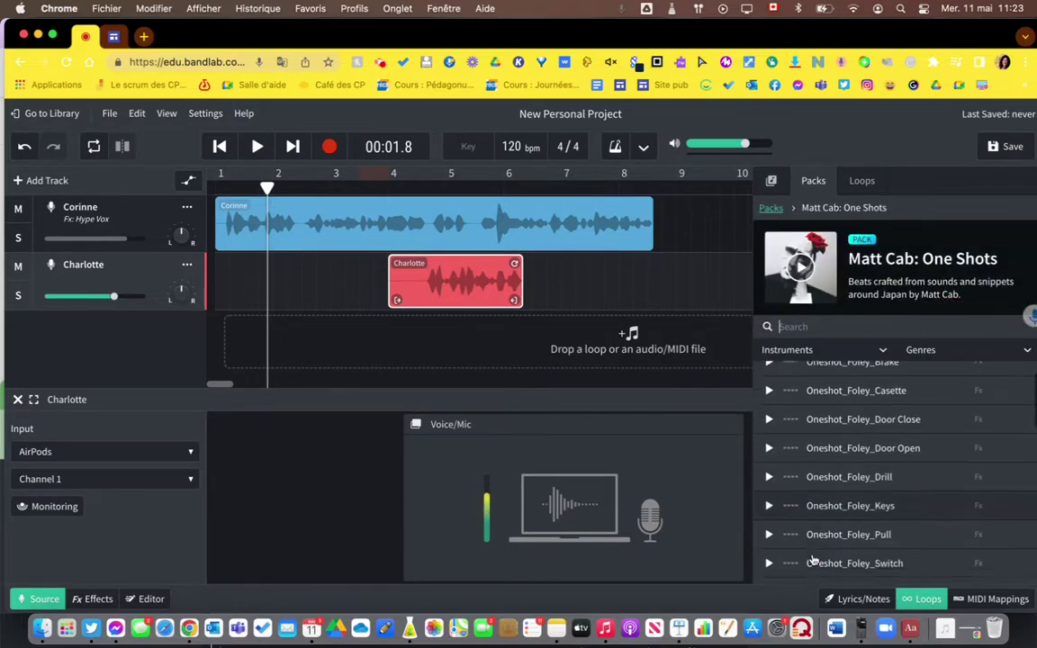
{"action": "left_click", "coordinate": [884, 351]}
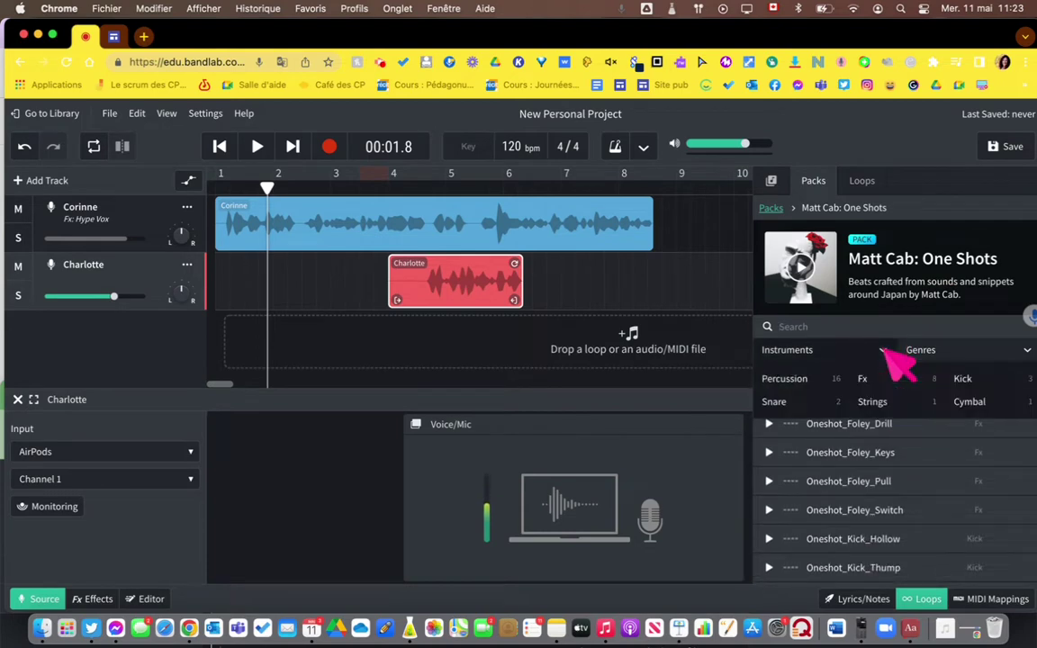
{"action": "left_click", "coordinate": [887, 350]}
{"action": "left_click", "coordinate": [923, 357]}
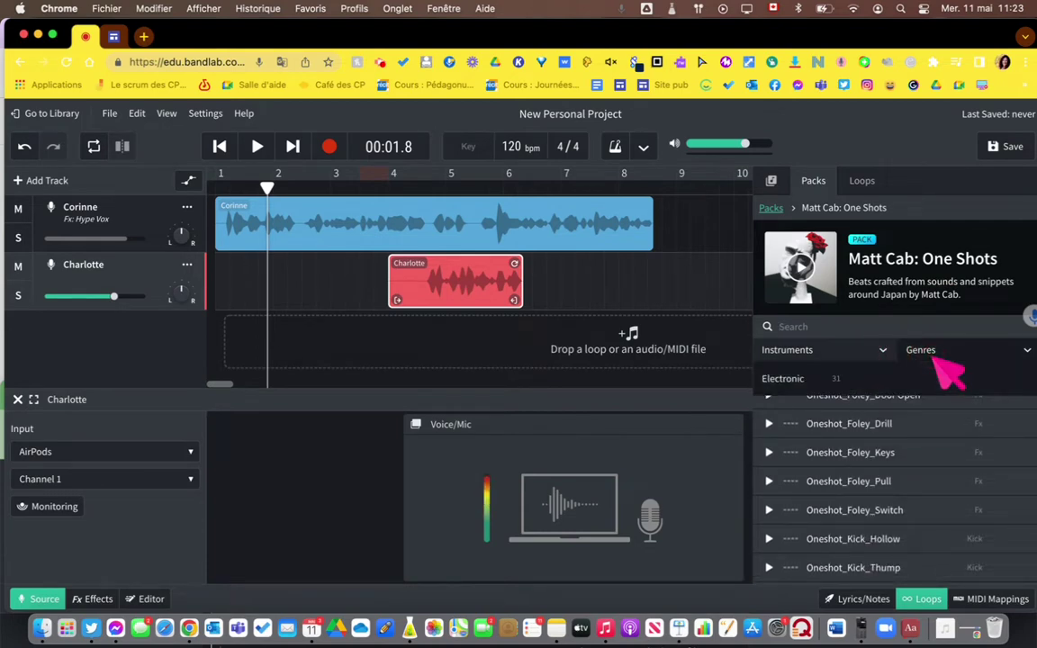
{"action": "left_click", "coordinate": [936, 356]}
- Preview the Oneshot_Foley_Drill and Oneshot_Cymbal_Toy_Crash sounds
{"action": "left_click", "coordinate": [768, 423]}
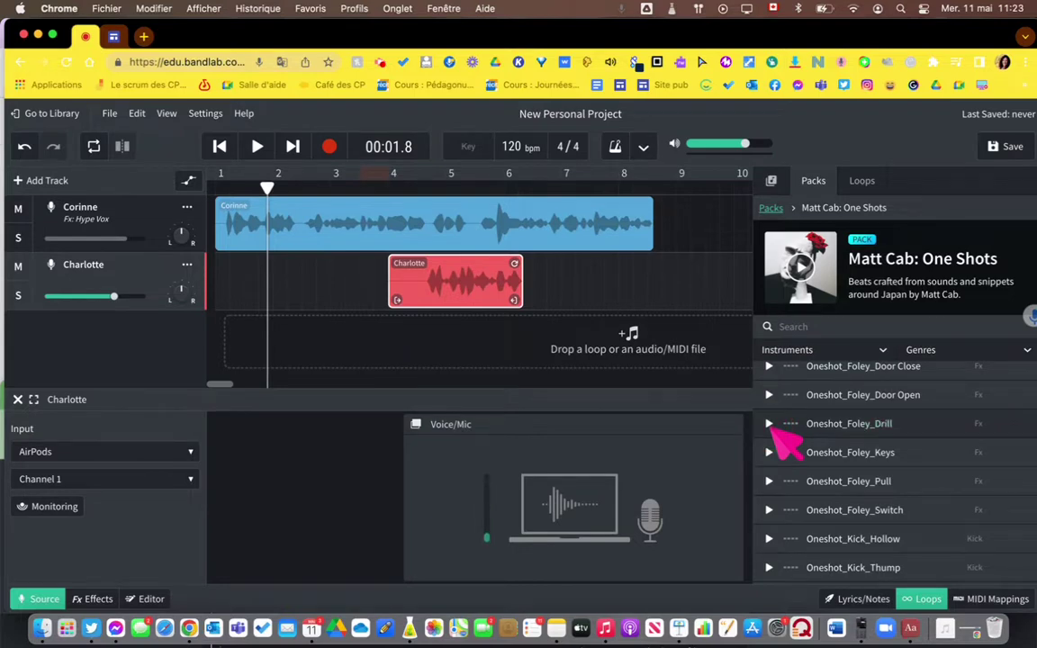
{"action": "scroll", "coordinate": [776, 432], "scroll_direction": "up", "scroll_amount": 3}
{"action": "left_click", "coordinate": [769, 376]}
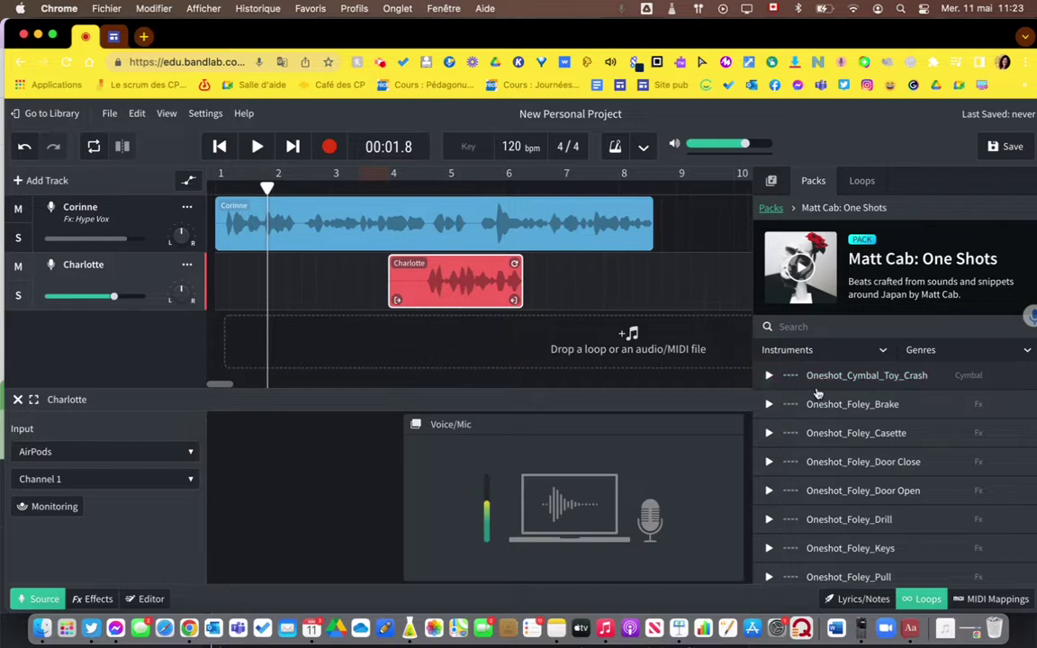
- Add Oneshot_Cymbal_Toy_Crash on a new third track at about 00:01.2 and place the playhead at its start
{"action": "left_click_drag", "start_coordinate": [785, 388], "coordinate": [262, 338]}
{"action": "left_click", "coordinate": [259, 342]}
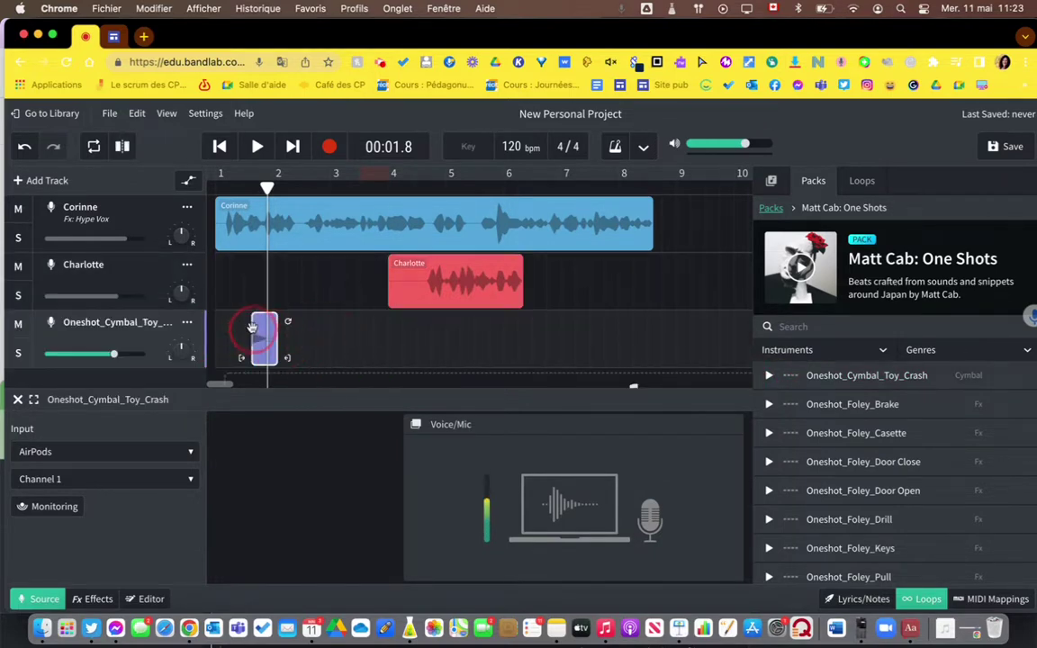
{"action": "left_click_drag", "start_coordinate": [267, 188], "coordinate": [249, 188]}
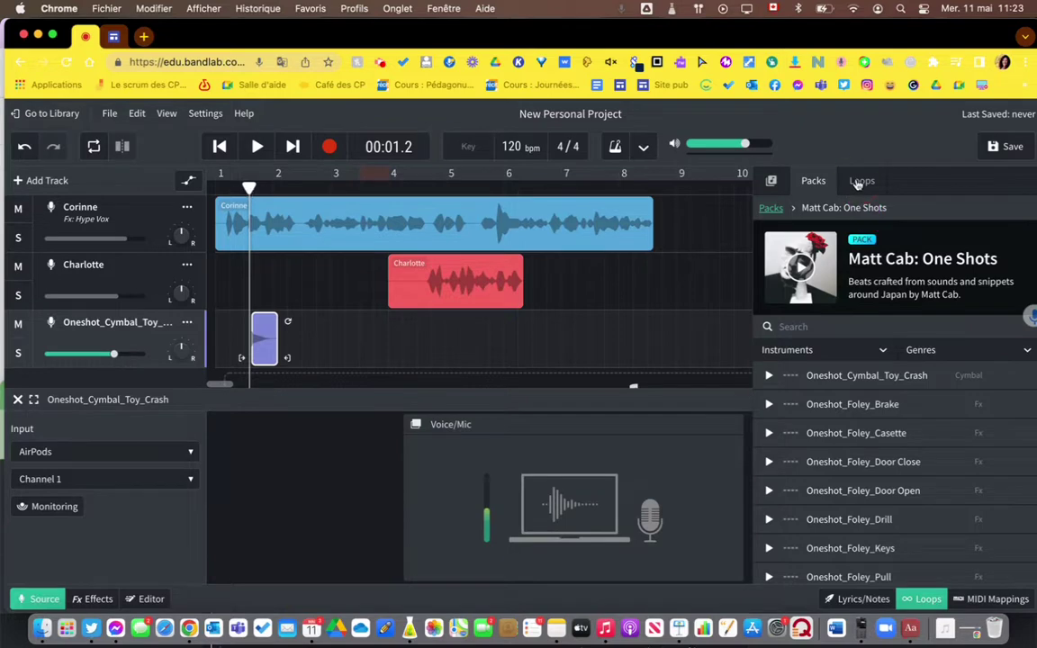
- Show the list of individual loops and preview 01 C#min Bass 90 bpm and 01 Chillwave_125_C_FX01_4bar
{"action": "left_click", "coordinate": [861, 181]}
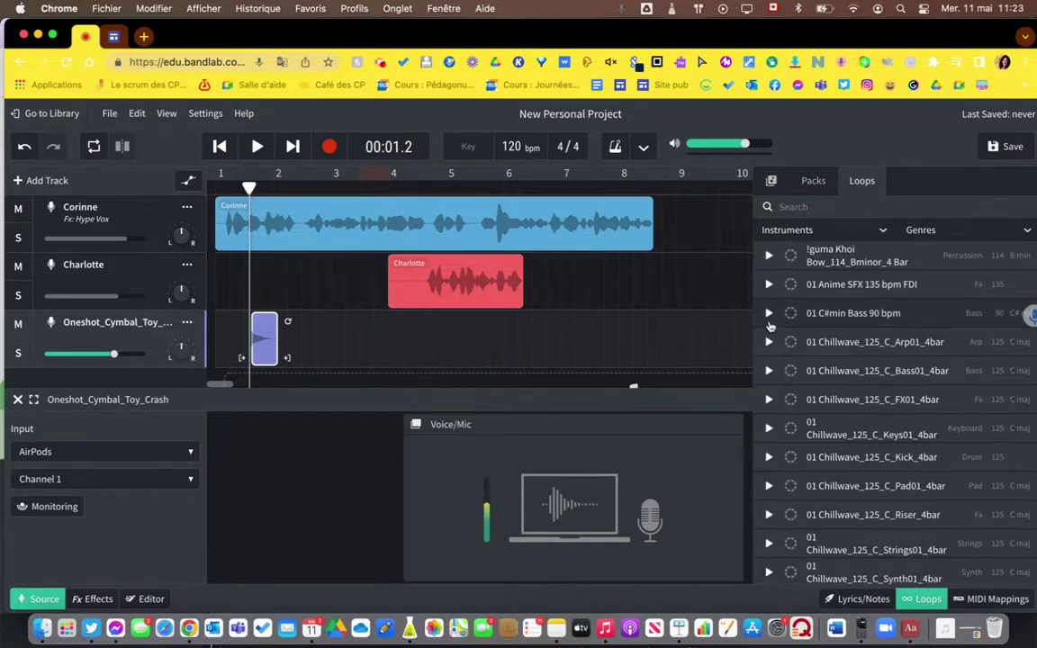
{"action": "left_click", "coordinate": [768, 315]}
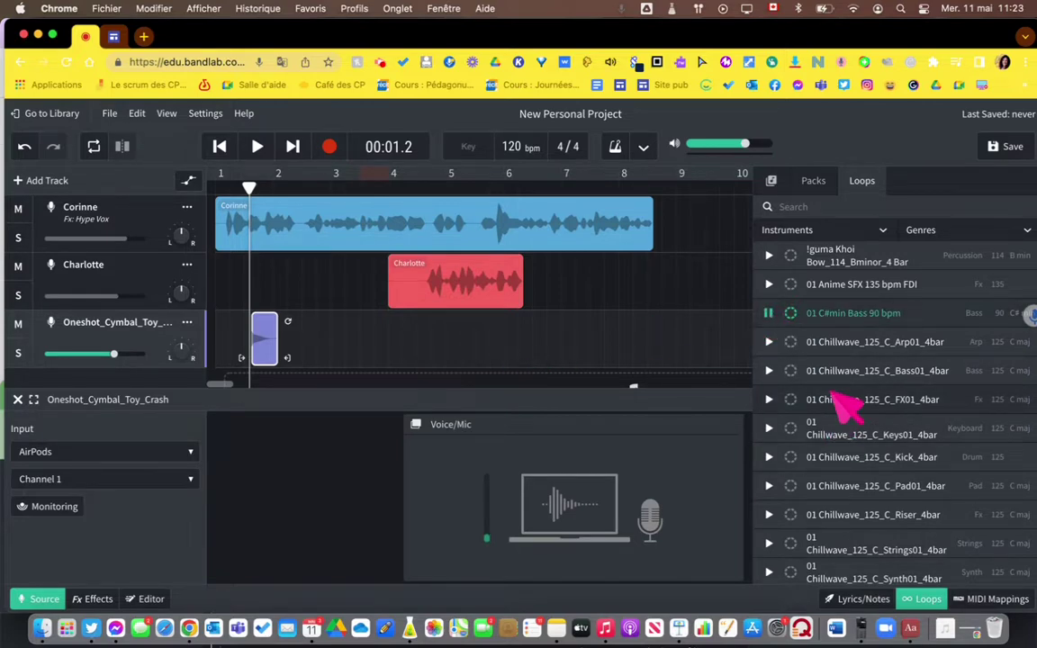
{"action": "left_click", "coordinate": [770, 398]}
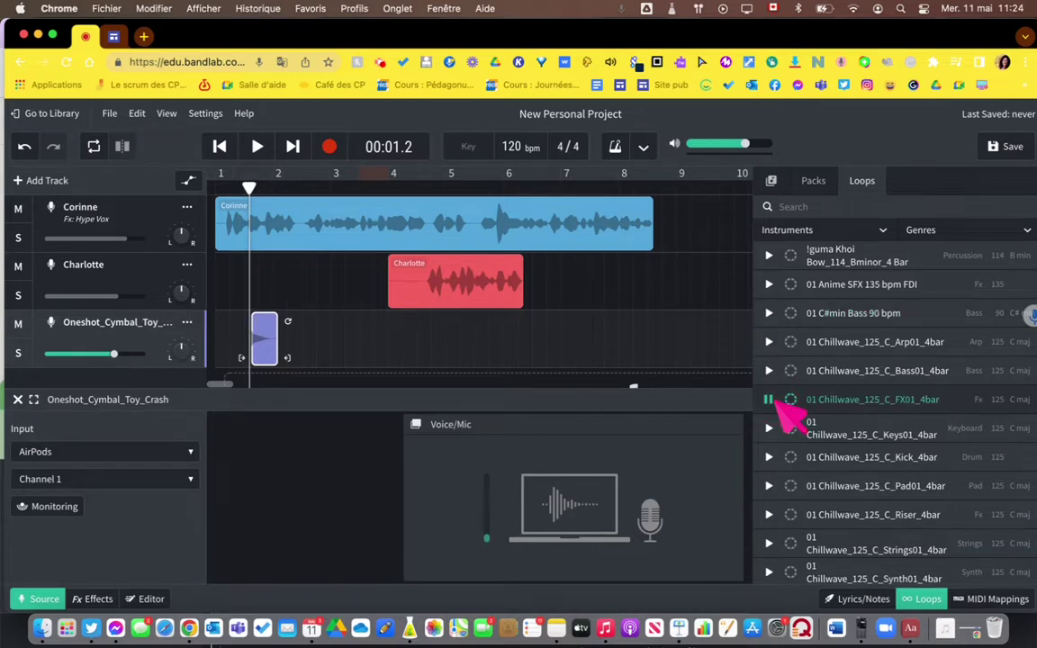
- Examine the instrument and genre filters available for the individual loops
{"action": "left_click", "coordinate": [832, 232]}
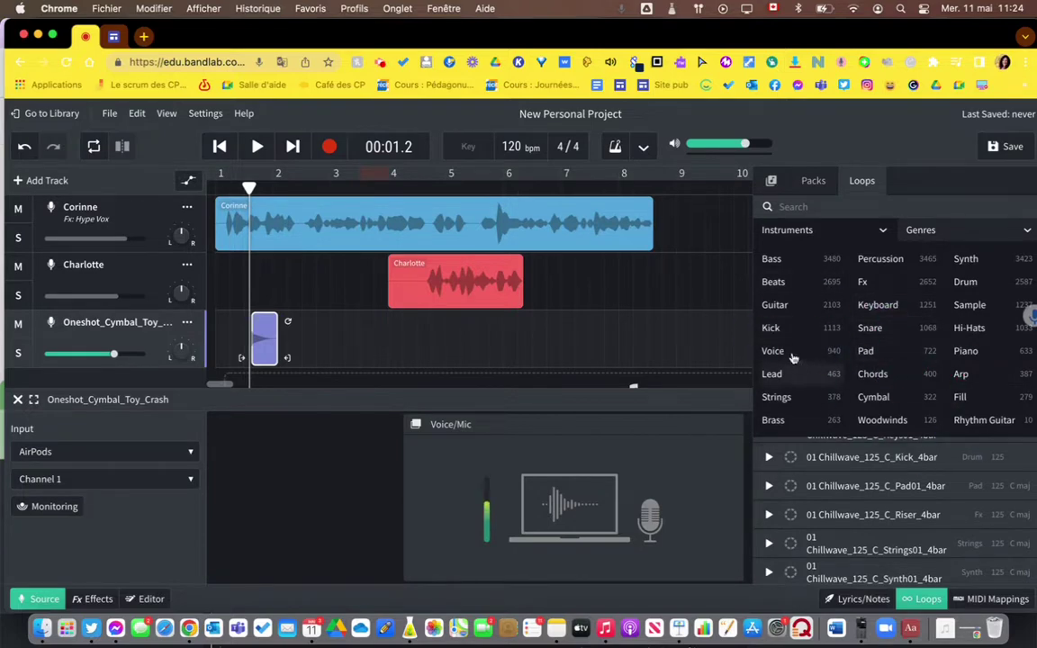
{"action": "left_click", "coordinate": [833, 233]}
{"action": "left_click", "coordinate": [945, 228]}
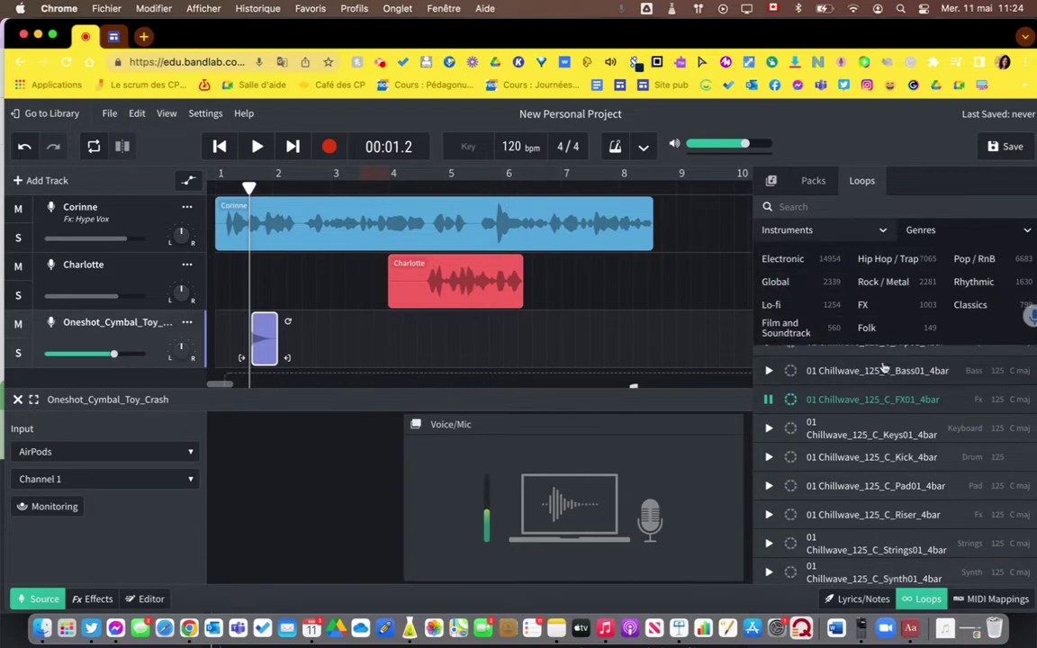
{"action": "left_click", "coordinate": [891, 231]}
{"action": "left_click", "coordinate": [830, 225]}
- Search the loops for "beach" and add the Beach Party loop to the third track after the cymbal clip
{"action": "left_click", "coordinate": [821, 208]}
{"action": "type", "text": "beach"}
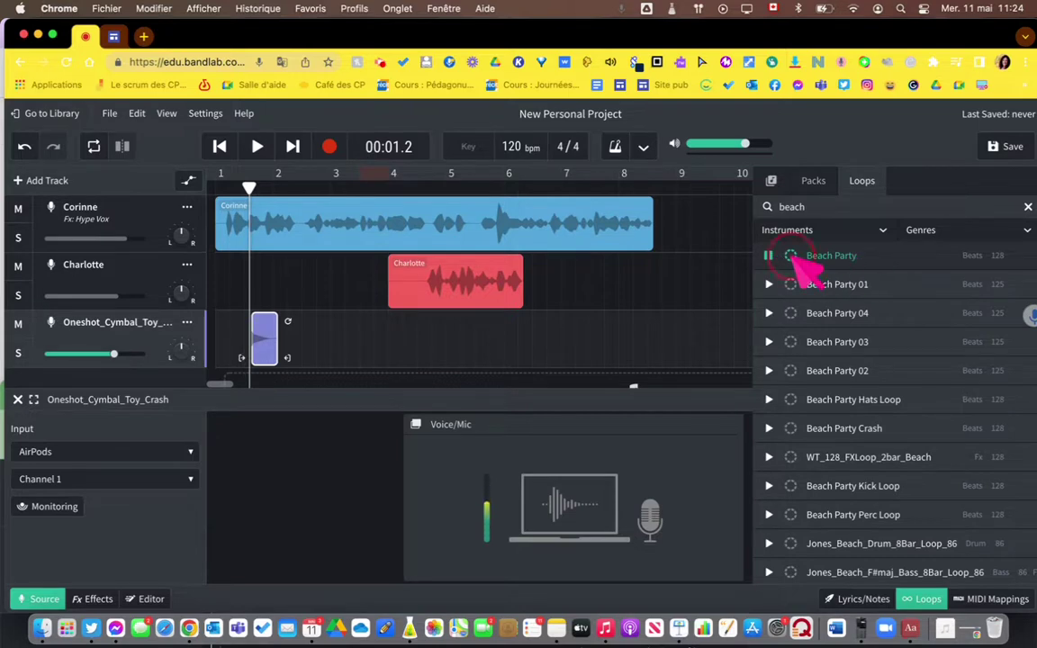
{"action": "left_click_drag", "start_coordinate": [864, 255], "coordinate": [311, 357]}
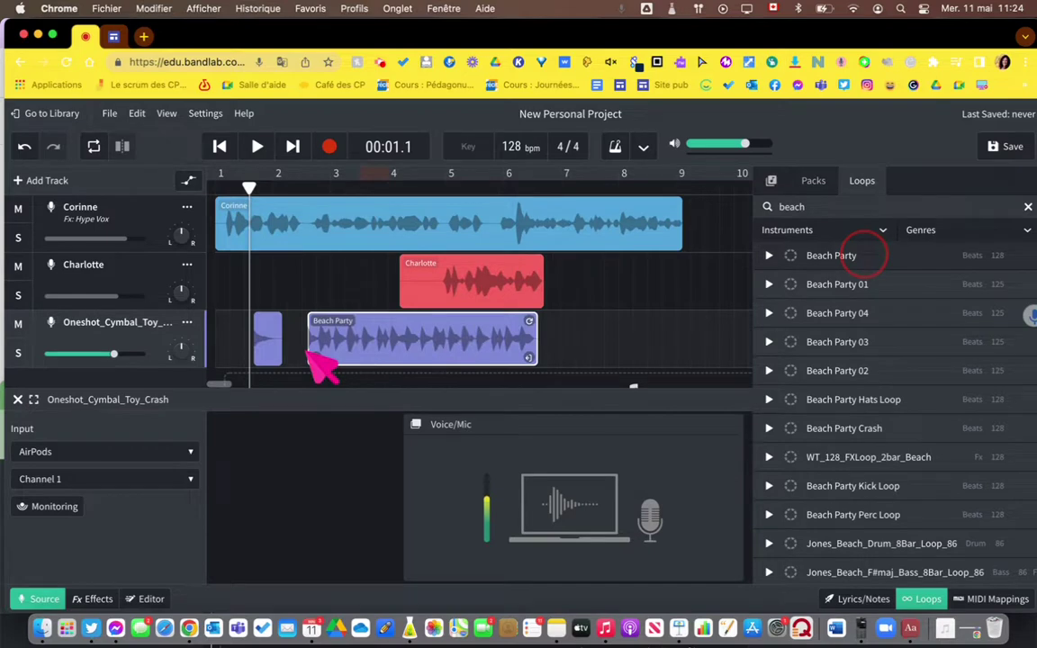
{"action": "left_click", "coordinate": [333, 337]}
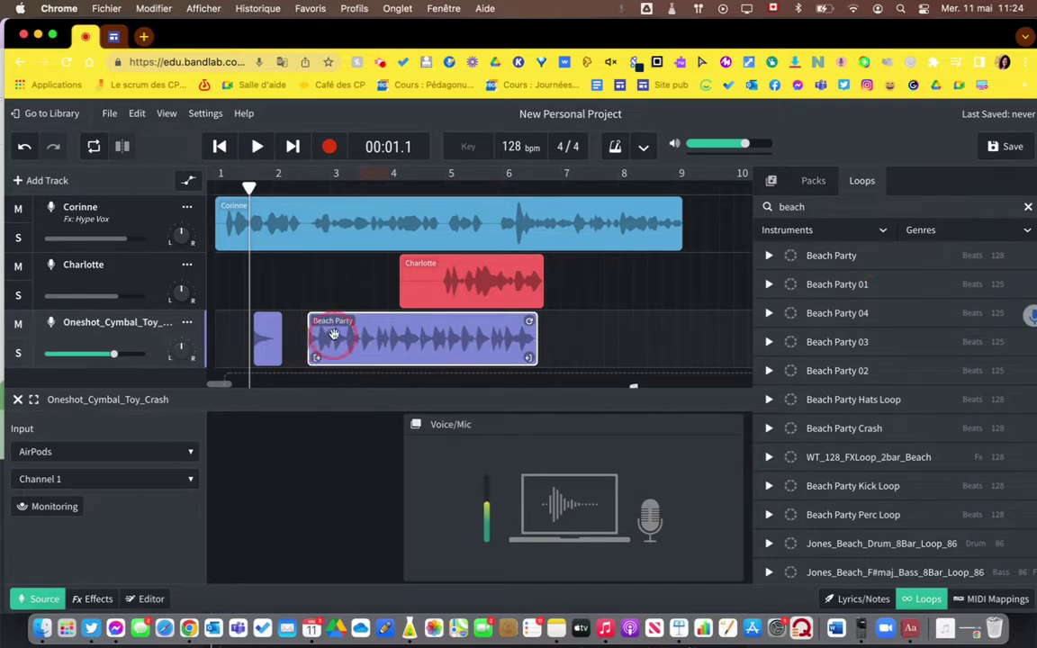
- Examine the effect presets offered for the third track without applying any
{"action": "left_click", "coordinate": [188, 325]}
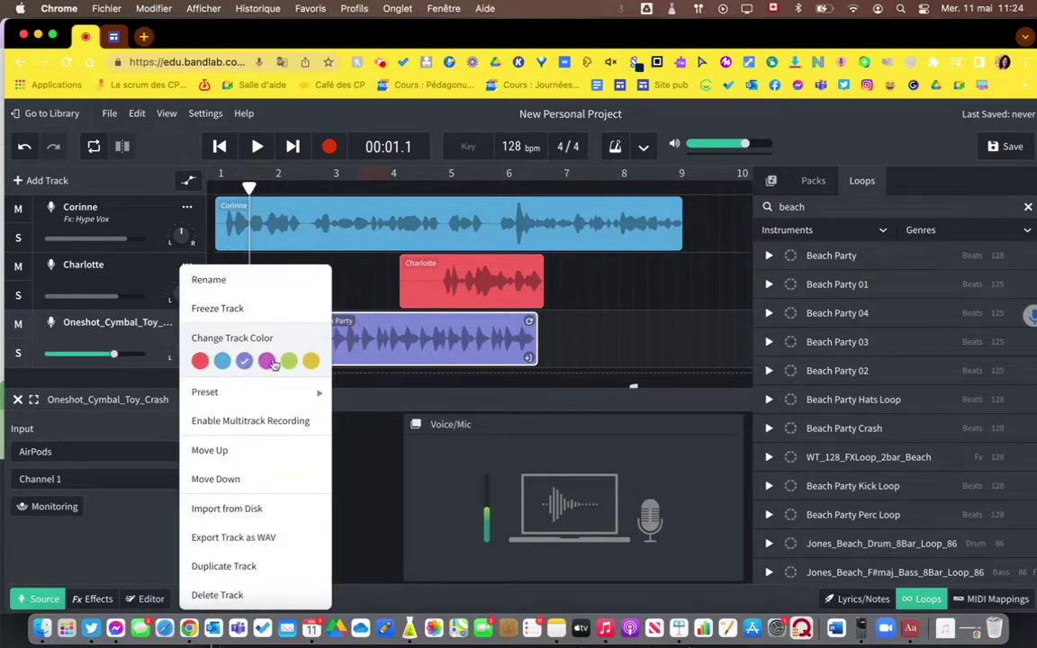
{"action": "mouse_move", "coordinate": [292, 397]}
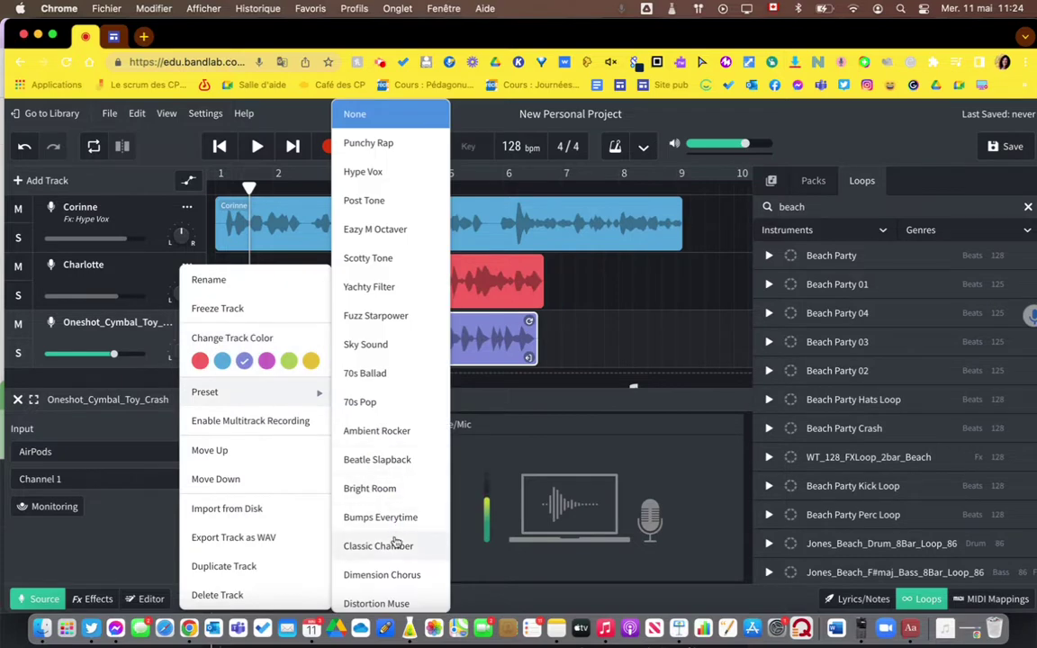
{"action": "scroll", "coordinate": [401, 583], "scroll_direction": "down", "scroll_amount": 10}
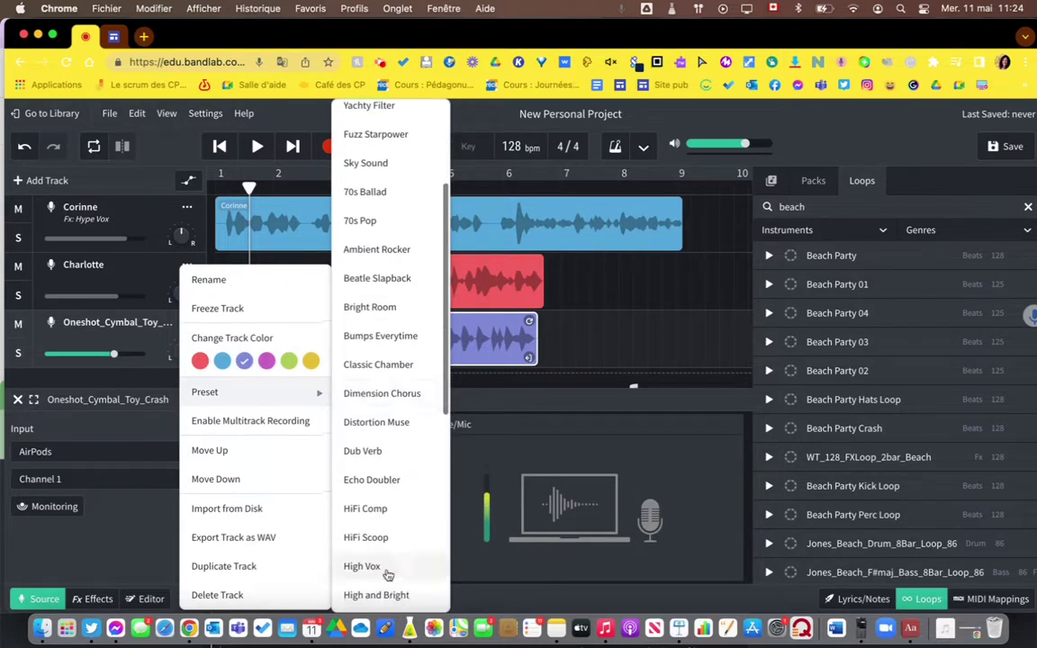
{"action": "scroll", "coordinate": [387, 575], "scroll_direction": "down", "scroll_amount": 3}
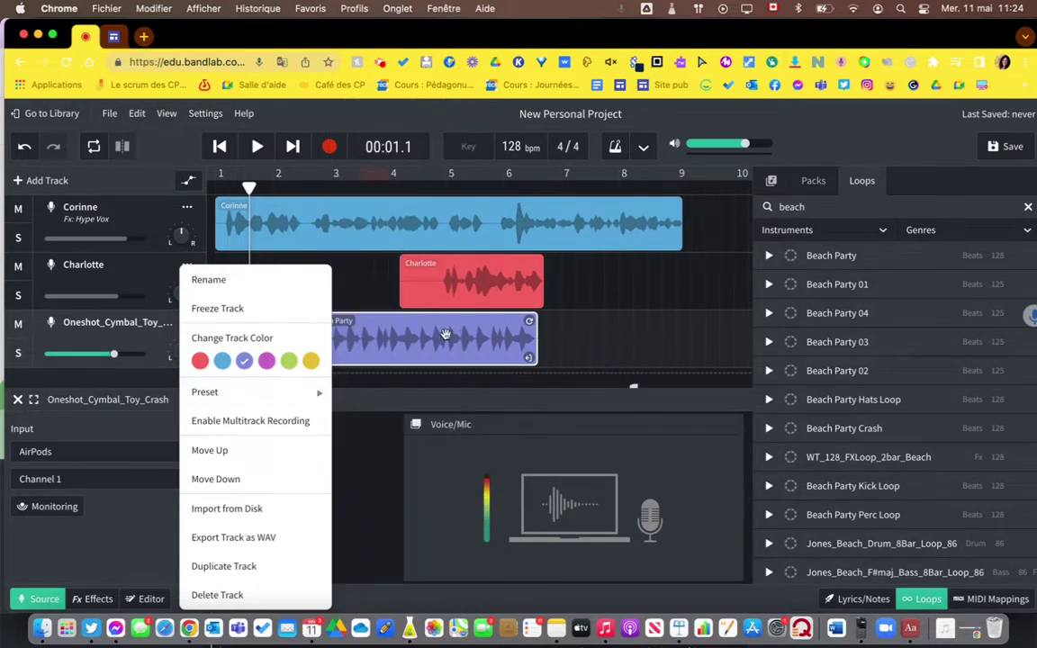
{"action": "left_click", "coordinate": [439, 335]}
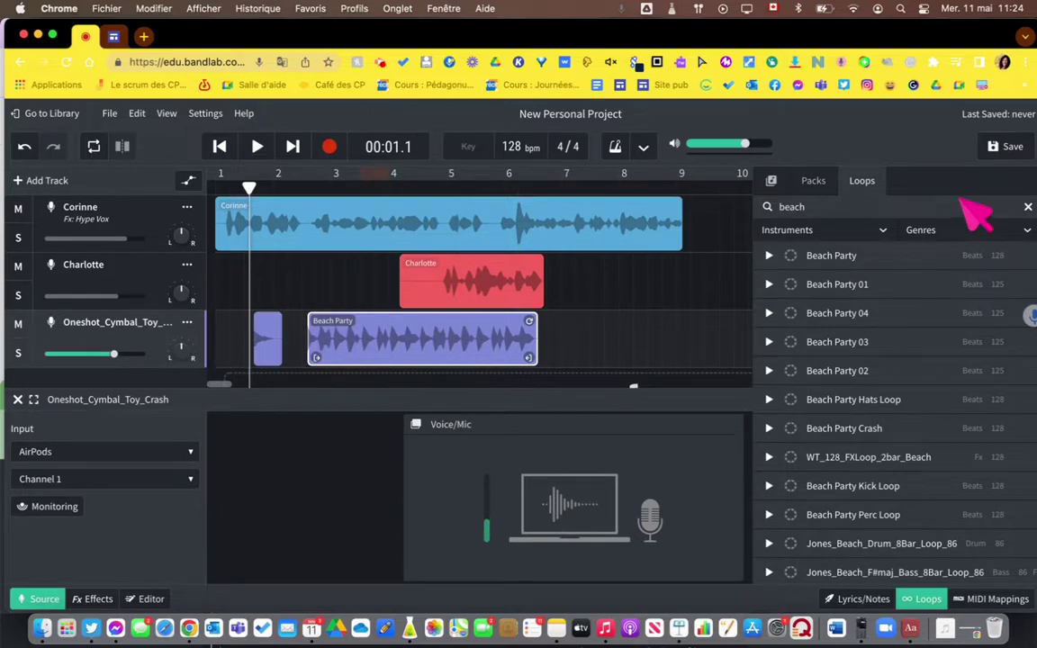
- Look through the featured loop packs and the lyrics and notes area, and close the side area
{"action": "left_click", "coordinate": [813, 181]}
{"action": "left_click", "coordinate": [771, 180]}
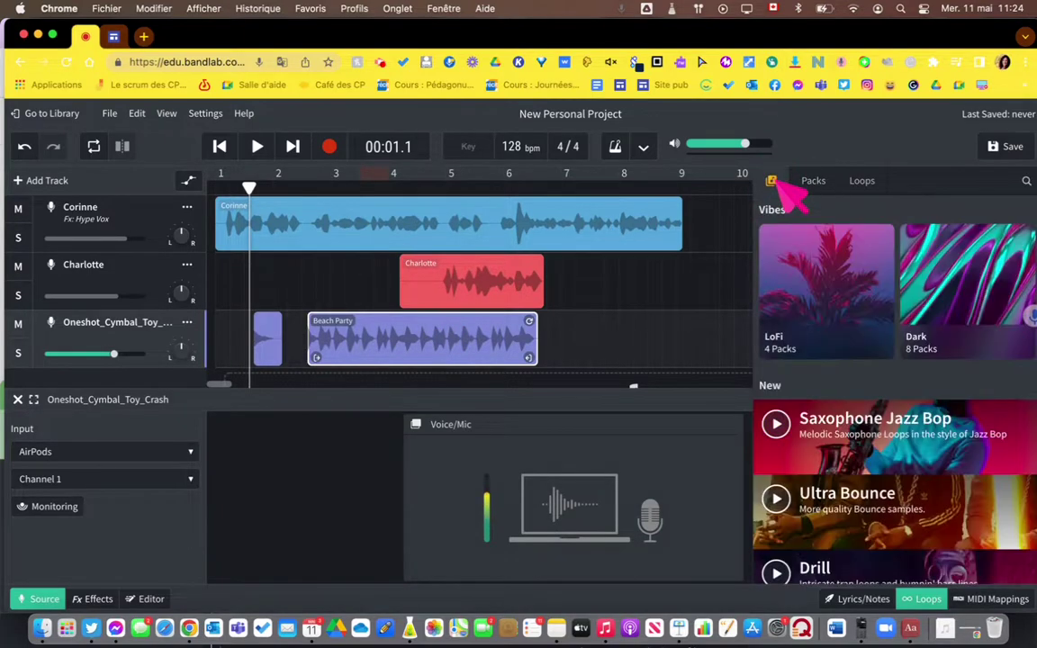
{"action": "scroll", "coordinate": [971, 391], "scroll_direction": "down", "scroll_amount": 5}
{"action": "scroll", "coordinate": [970, 388], "scroll_direction": "down", "scroll_amount": 6}
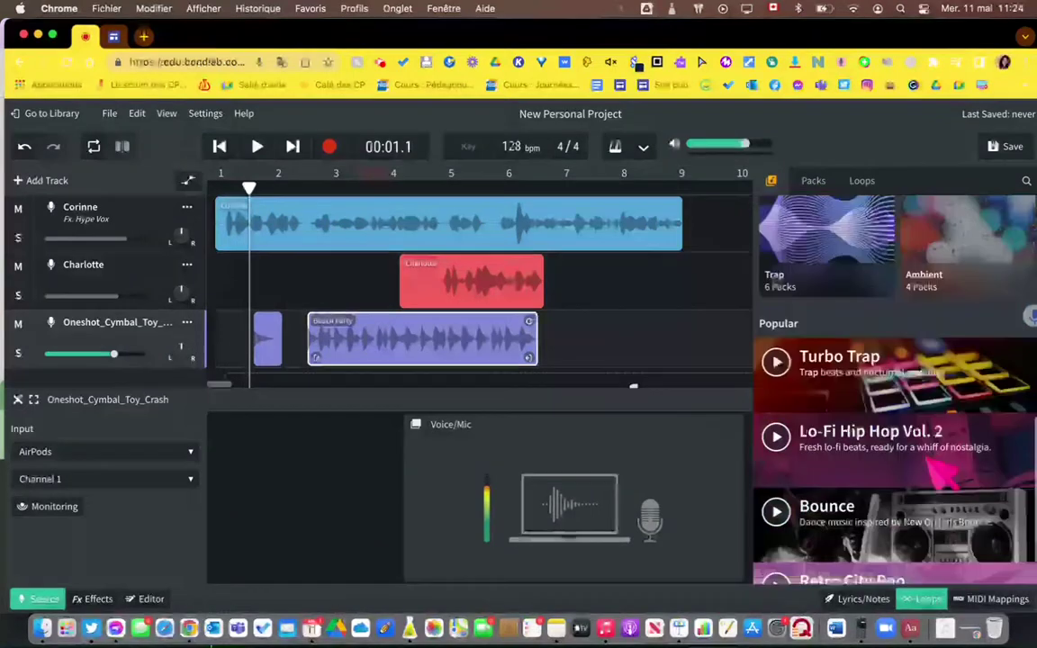
{"action": "left_click", "coordinate": [866, 598]}
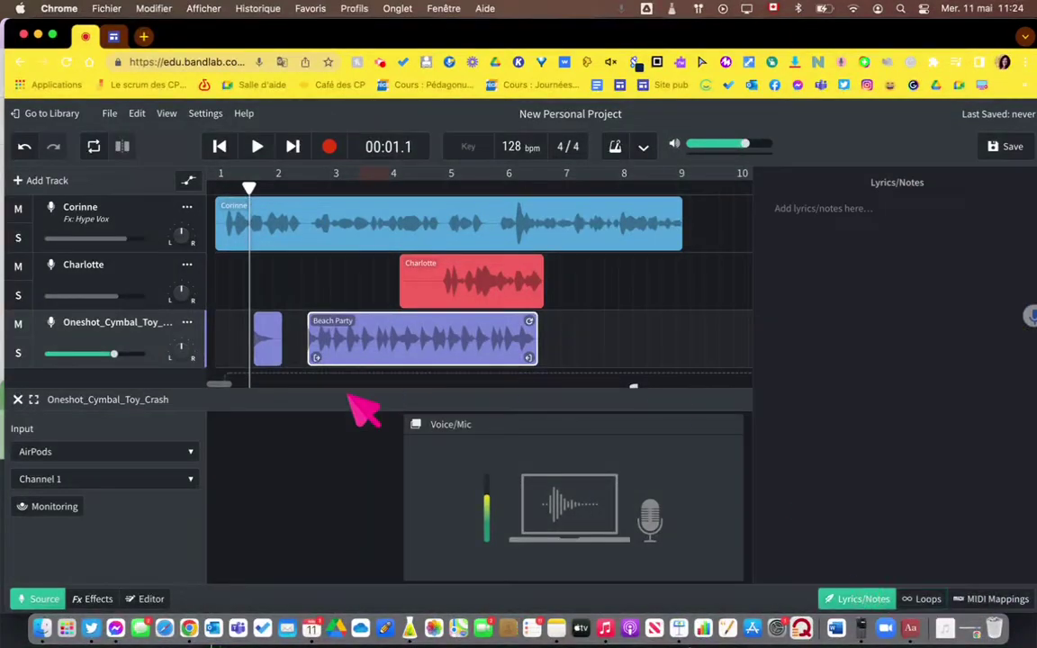
{"action": "left_click", "coordinate": [859, 600]}
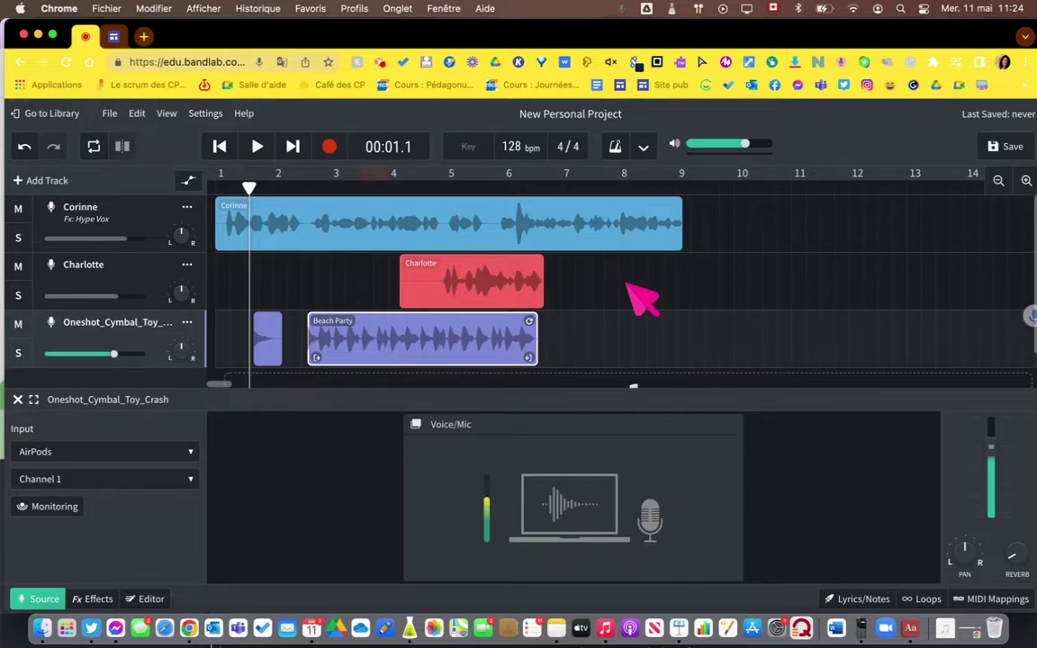
- Rename the third track as Sons and move its Beach Party clip to start just after the end of the Charlotte clip
{"action": "scroll", "coordinate": [590, 358], "scroll_direction": "down", "scroll_amount": 2}
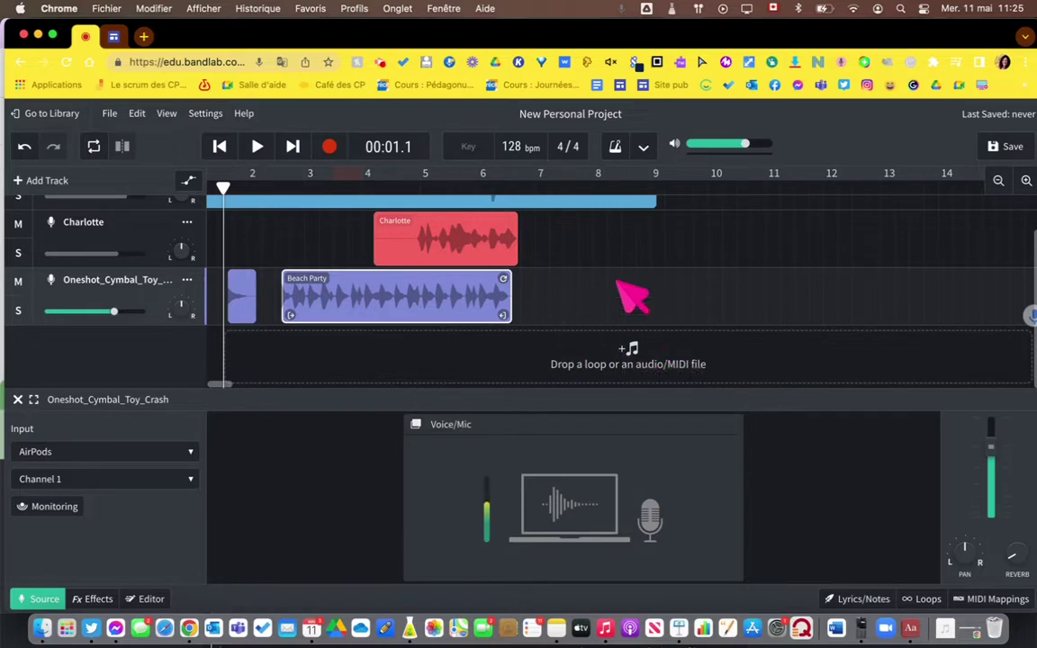
{"action": "left_click", "coordinate": [186, 280]}
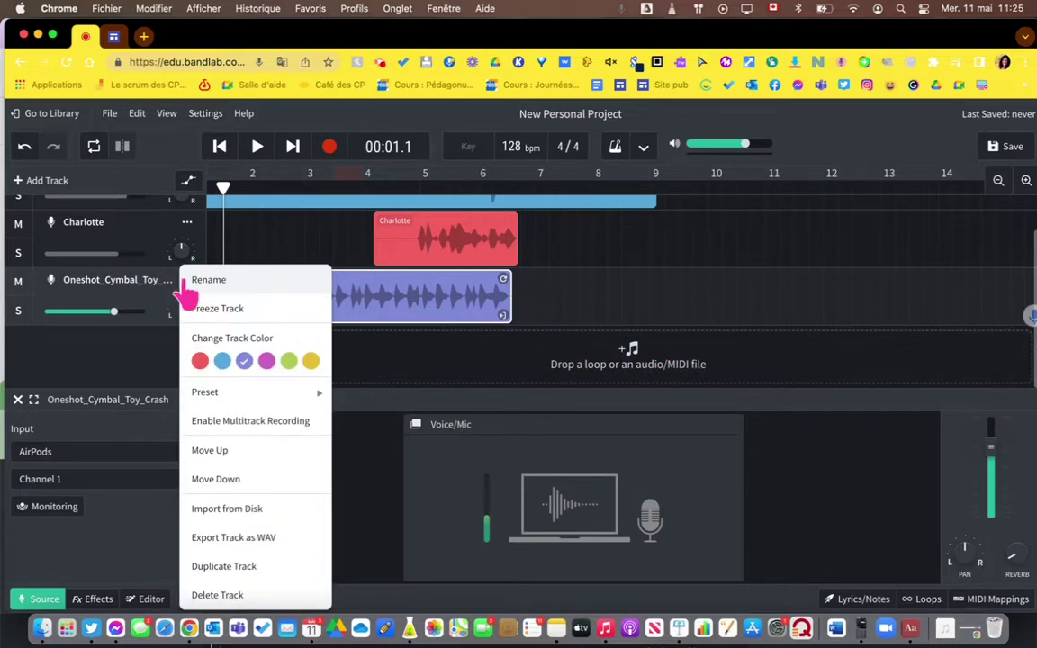
{"action": "left_click", "coordinate": [227, 279]}
{"action": "type", "text": "Sons"}
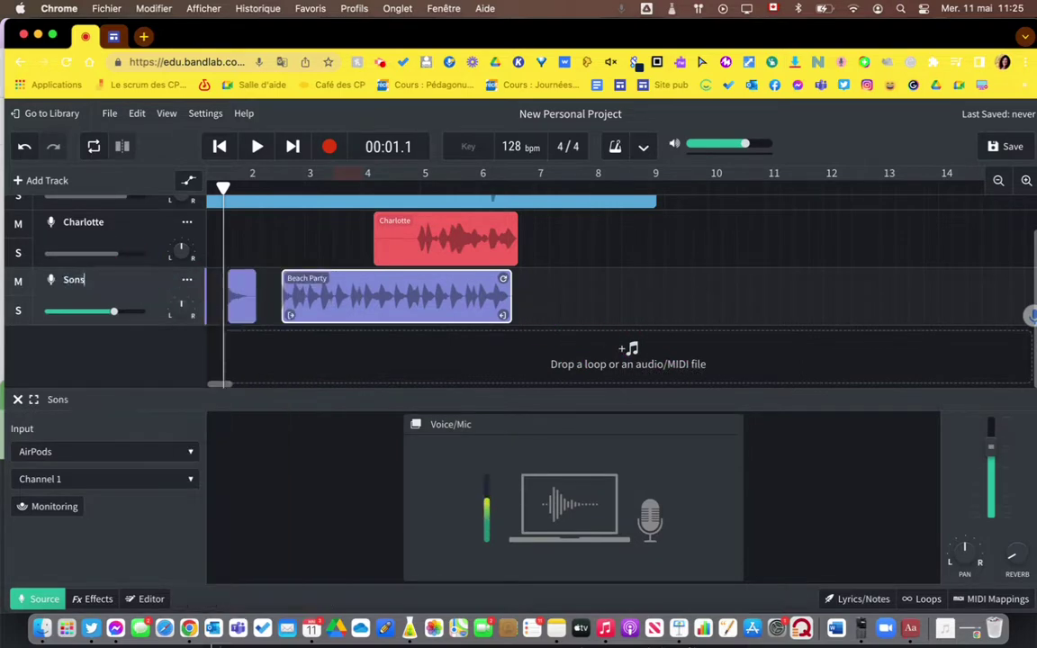
{"action": "left_click", "coordinate": [338, 356]}
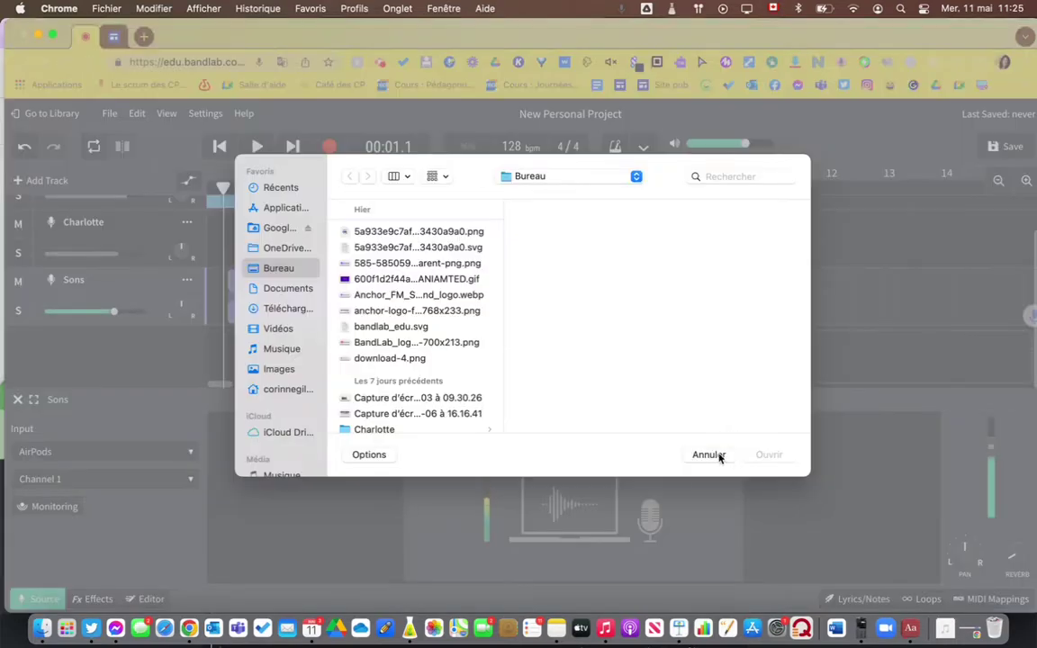
{"action": "left_click", "coordinate": [708, 455]}
{"action": "left_click_drag", "start_coordinate": [371, 290], "coordinate": [608, 273]}
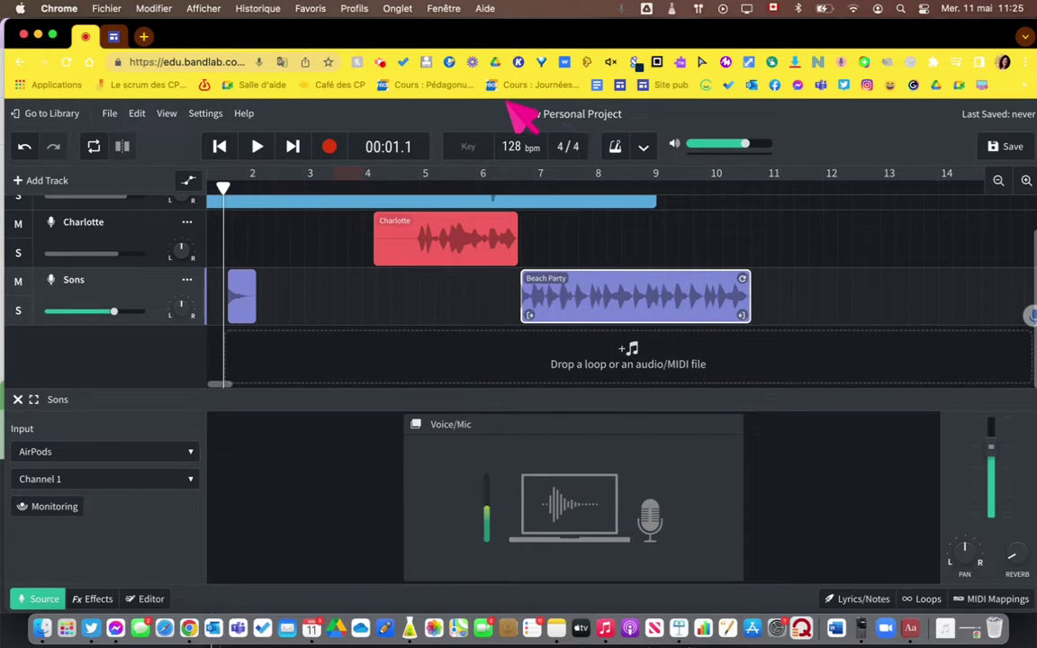
{"action": "left_click", "coordinate": [385, 67]}
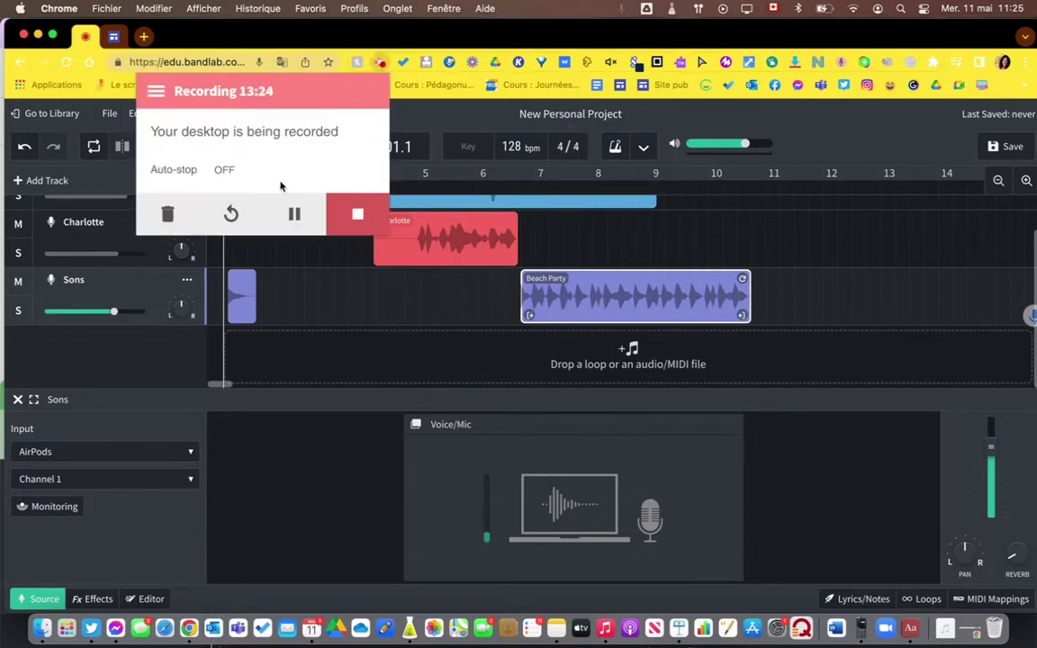
{"action": "left_click", "coordinate": [276, 220]}
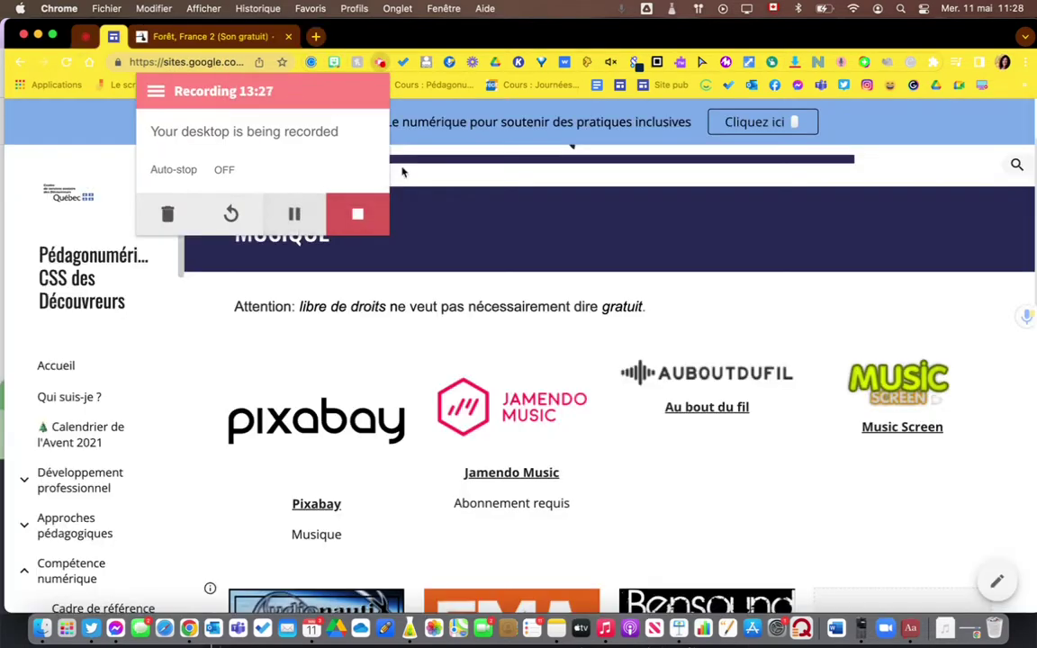
{"action": "left_click", "coordinate": [433, 174]}
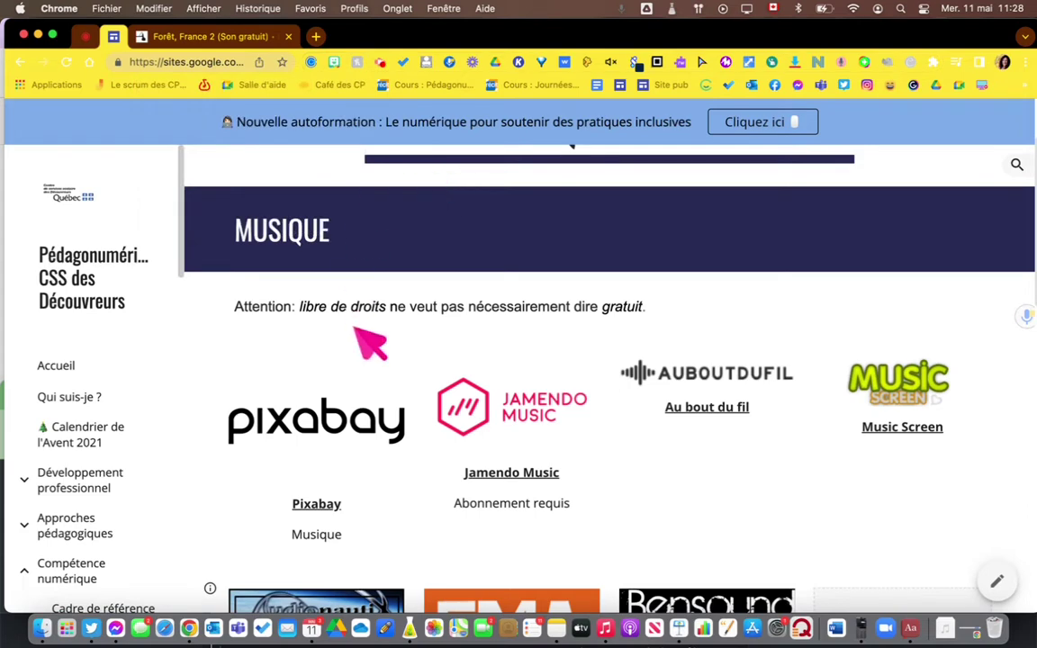
- Open the intellectual property page within 7. Produire du contenu and find its section on works free of copyright
{"action": "scroll", "coordinate": [370, 342], "scroll_direction": "up", "scroll_amount": 3}
{"action": "scroll", "coordinate": [108, 461], "scroll_direction": "down", "scroll_amount": 8}
{"action": "scroll", "coordinate": [117, 457], "scroll_direction": "down", "scroll_amount": 12}
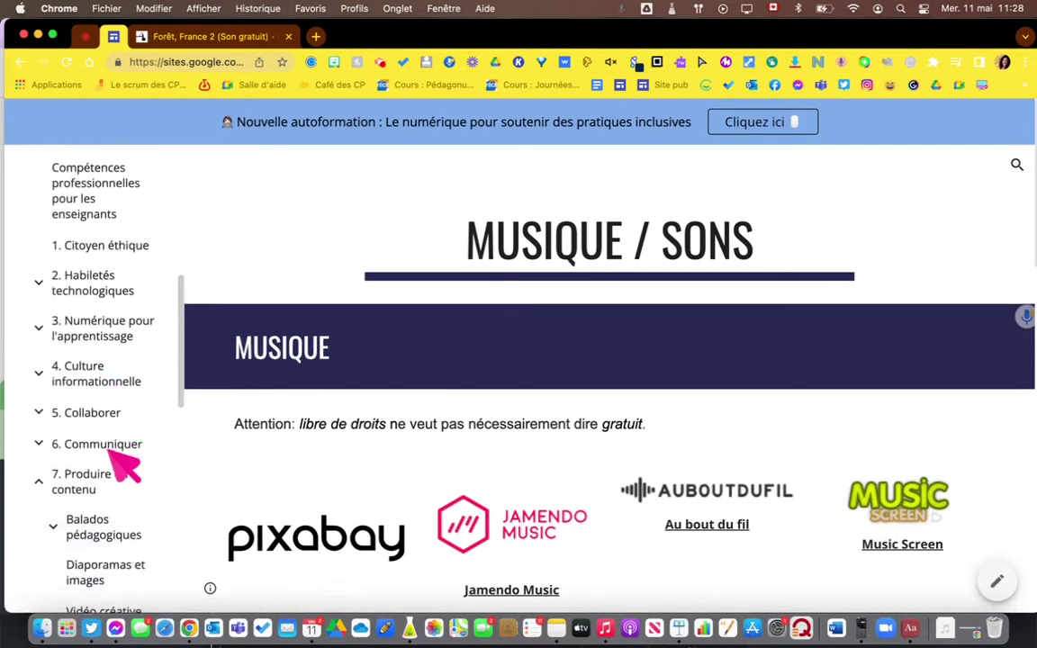
{"action": "left_click", "coordinate": [85, 428]}
{"action": "scroll", "coordinate": [427, 430], "scroll_direction": "down", "scroll_amount": 3}
{"action": "scroll", "coordinate": [427, 430], "scroll_direction": "down", "scroll_amount": 3}
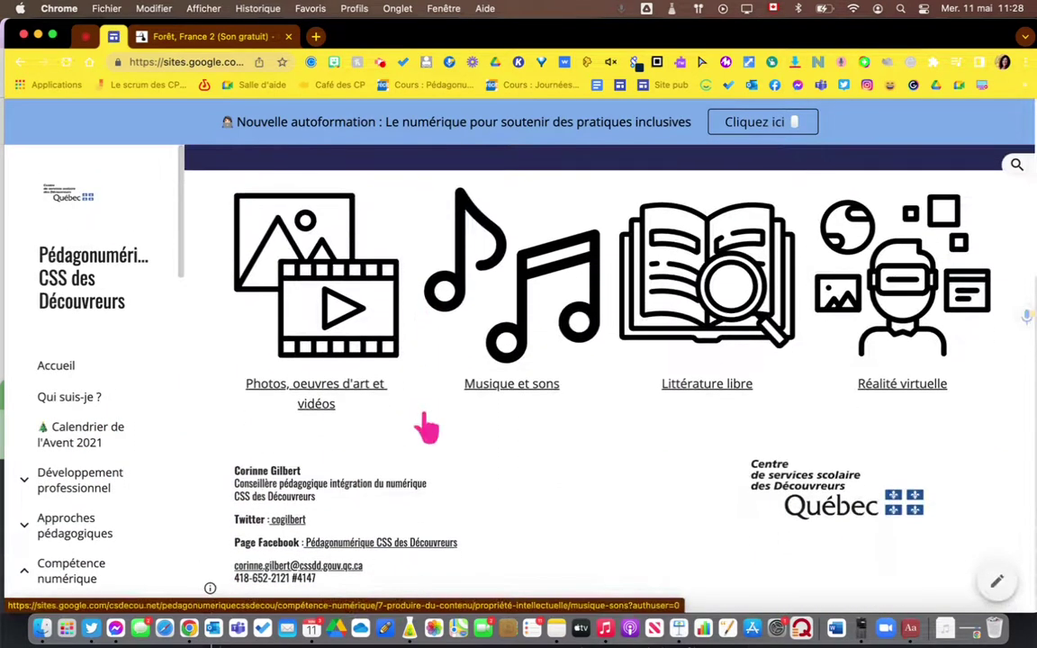
{"action": "scroll", "coordinate": [607, 430], "scroll_direction": "up", "scroll_amount": 1}
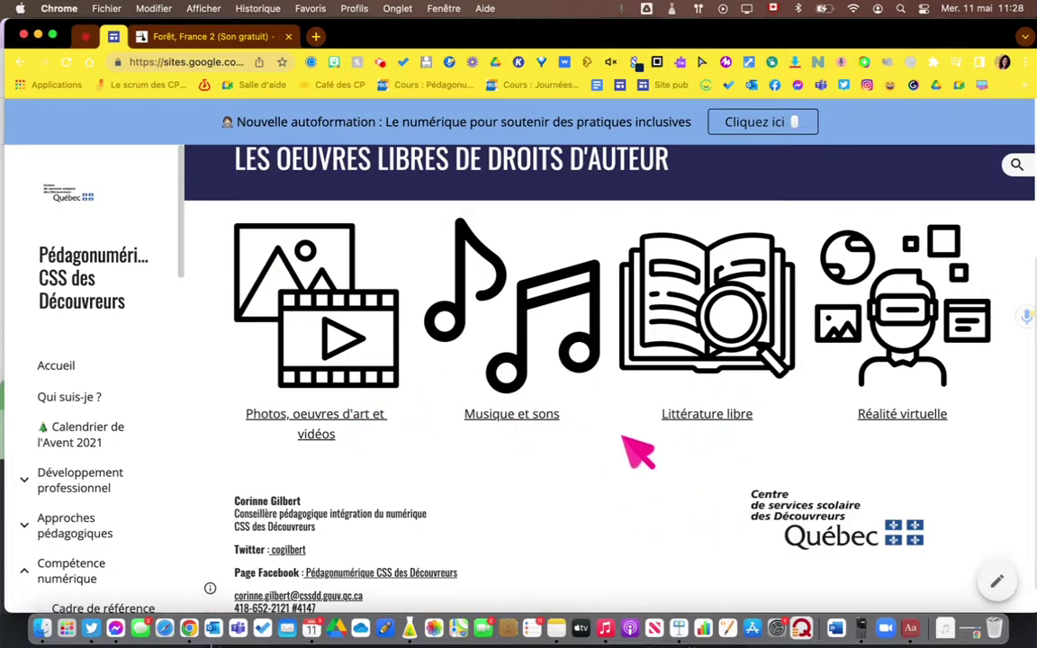
{"action": "scroll", "coordinate": [637, 453], "scroll_direction": "up", "scroll_amount": 1}
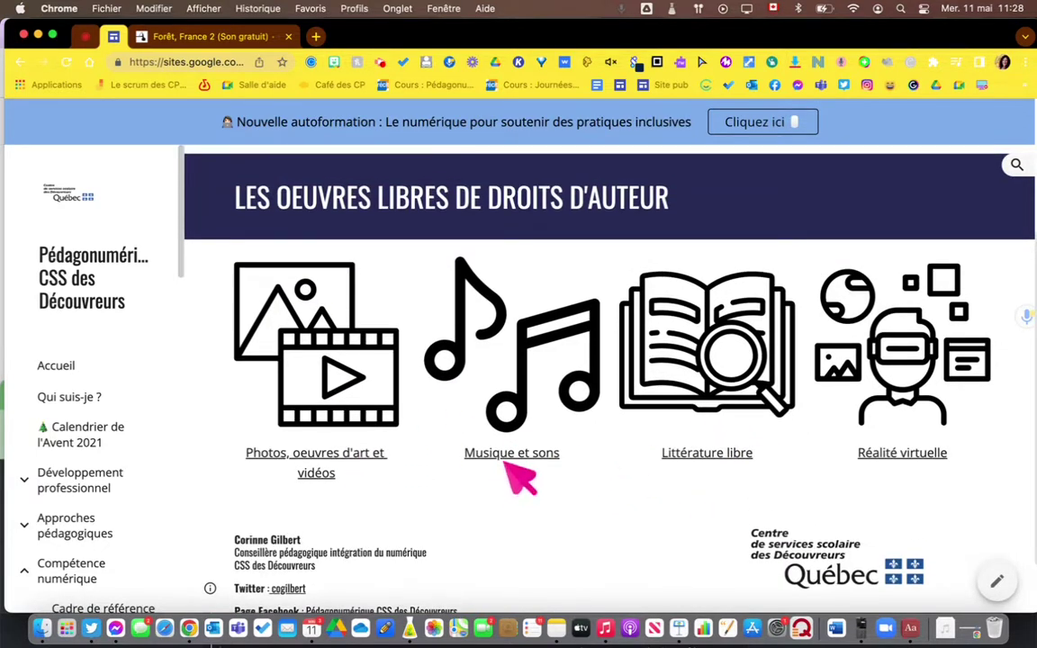
- Open the Musique et sons page and launch the Free Music Archives site from its music resources
{"action": "left_click", "coordinate": [505, 472]}
{"action": "scroll", "coordinate": [506, 472], "scroll_direction": "down", "scroll_amount": 5}
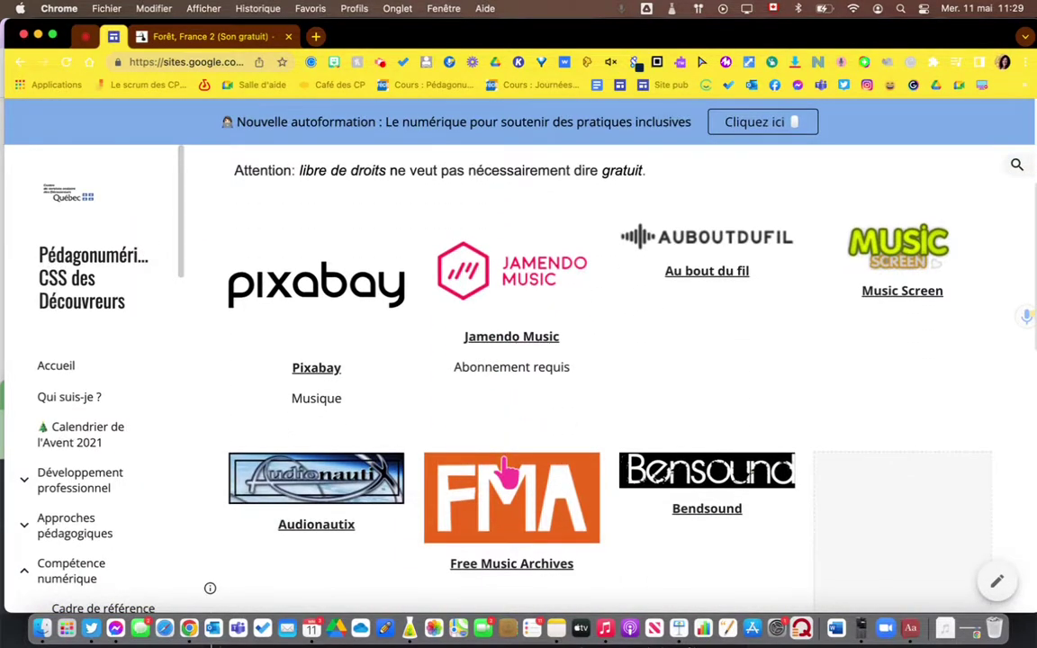
{"action": "left_click", "coordinate": [509, 470]}
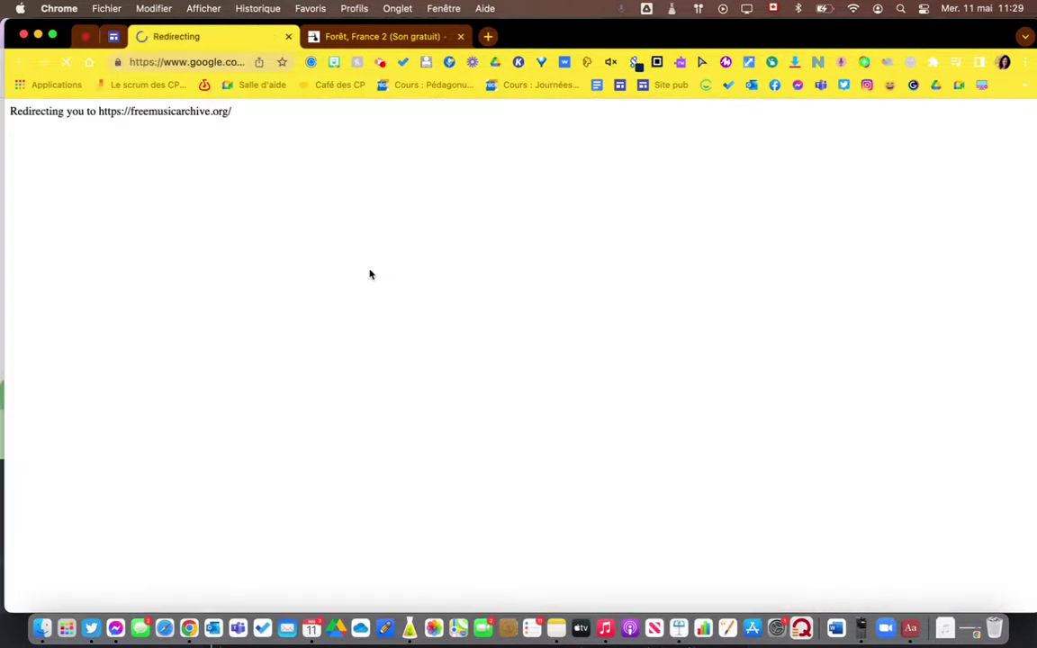
- Return to the Musique / Sons page and open La Sonothèque from its Sons section
{"action": "left_click", "coordinate": [114, 36]}
{"action": "scroll", "coordinate": [536, 358], "scroll_direction": "down", "scroll_amount": 1}
{"action": "scroll", "coordinate": [537, 360], "scroll_direction": "up", "scroll_amount": 4}
{"action": "scroll", "coordinate": [548, 356], "scroll_direction": "down", "scroll_amount": 12}
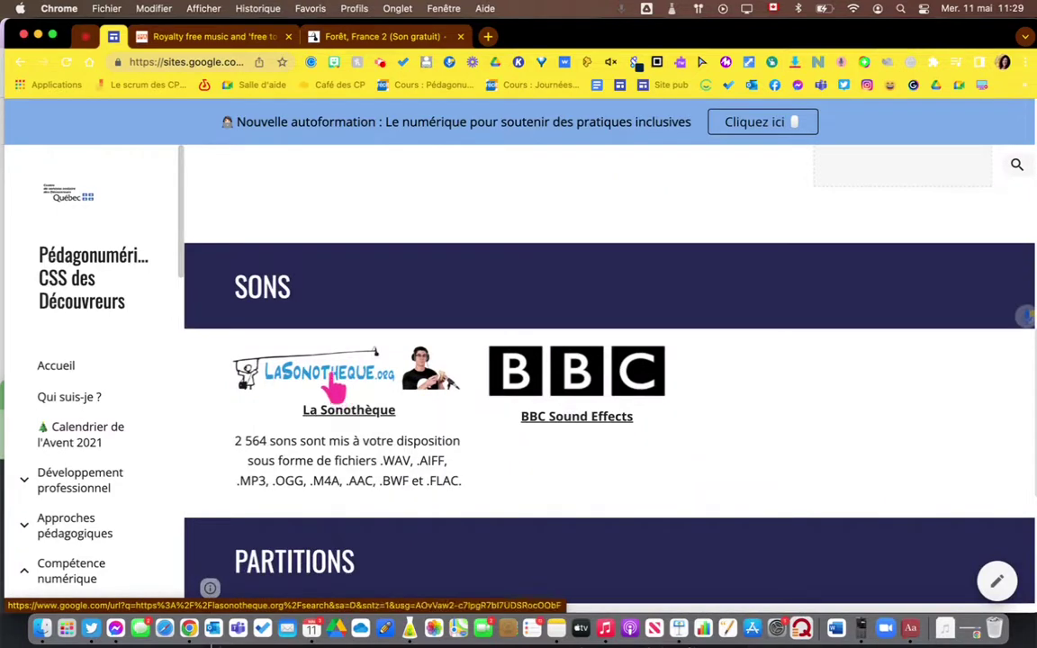
{"action": "left_click", "coordinate": [330, 385]}
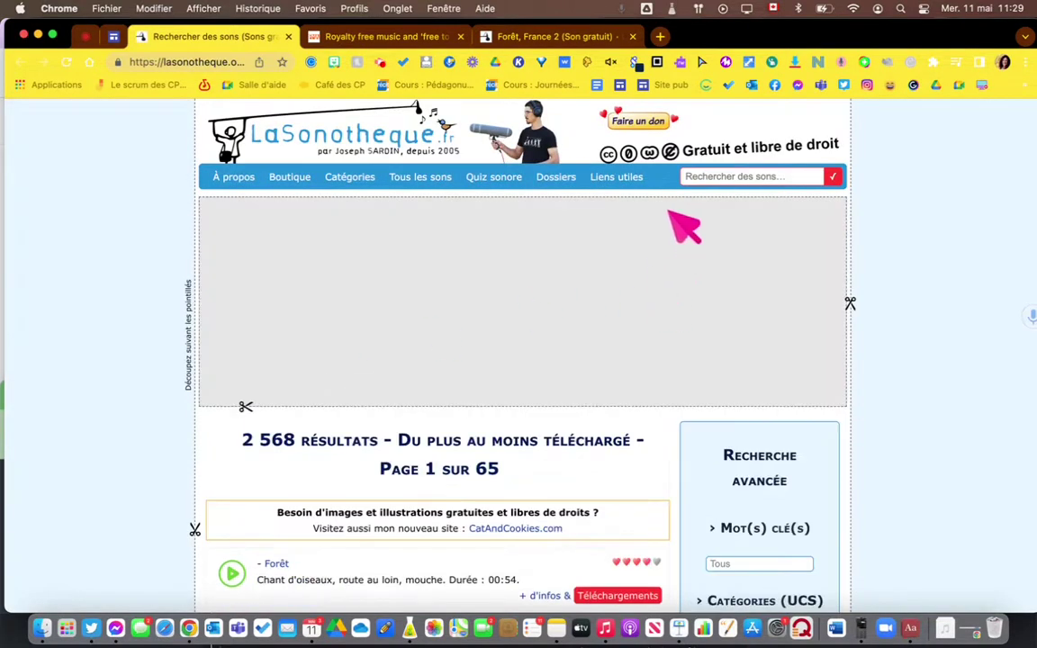
- Search La Sonothèque for "avion" and look through the matching sounds
{"action": "left_click", "coordinate": [717, 178]}
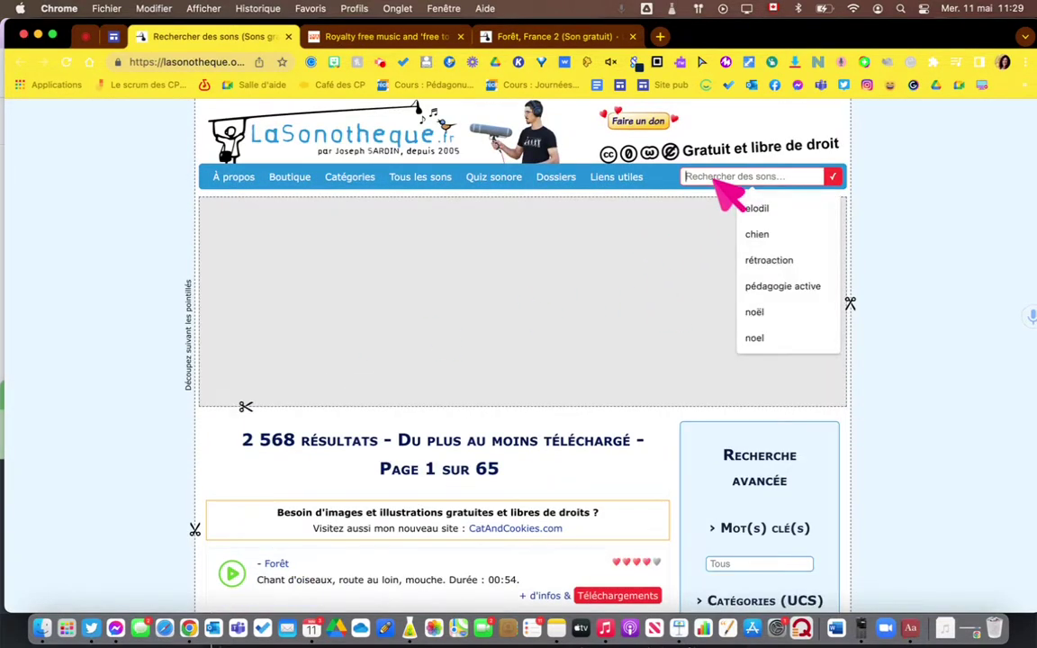
{"action": "type", "text": "dou"}
{"action": "key", "text": "BackSpace"}
{"action": "key", "text": "BackSpace"}
{"action": "key", "text": "BackSpace"}
{"action": "type", "text": "avion"}
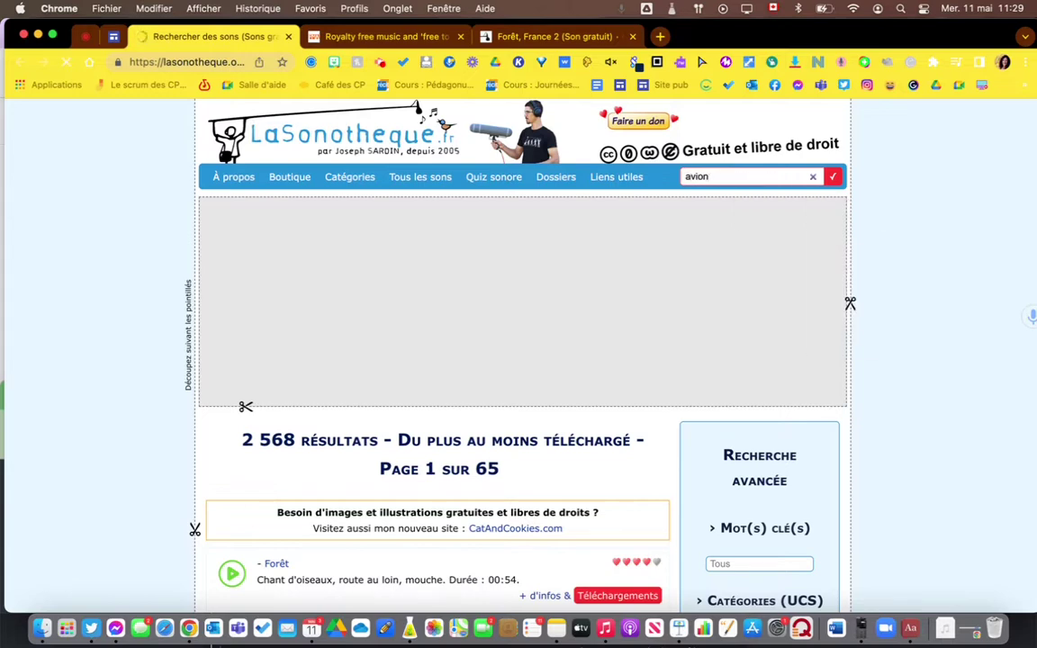
{"action": "scroll", "coordinate": [608, 397], "scroll_direction": "down", "scroll_amount": 5}
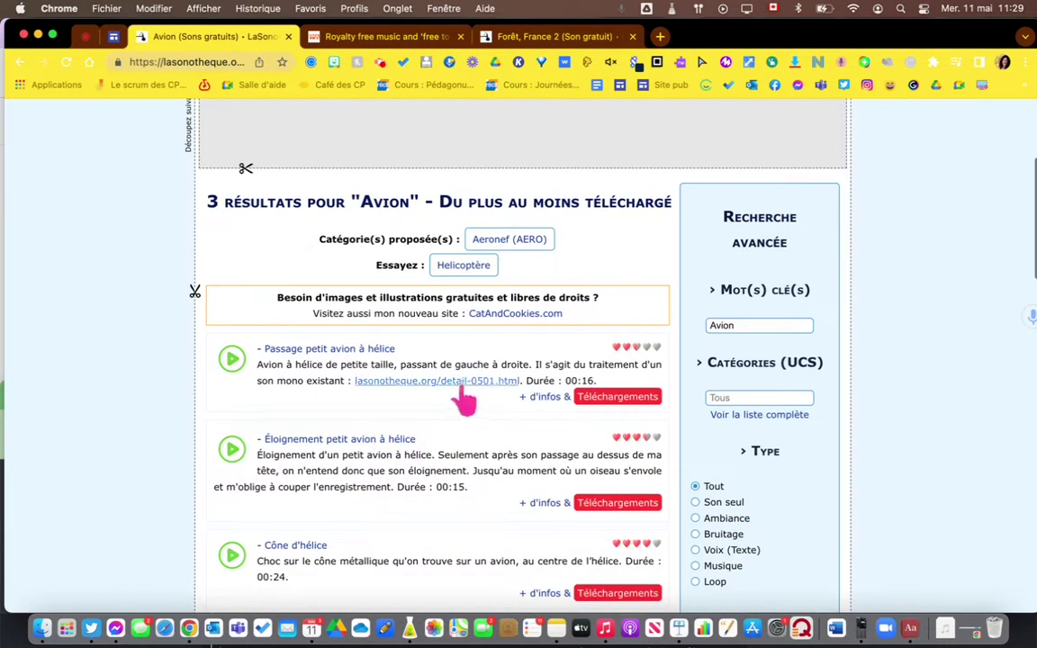
- Open the download page of the Passage petit avion à hélice sound and preview it briefly
{"action": "left_click", "coordinate": [609, 397]}
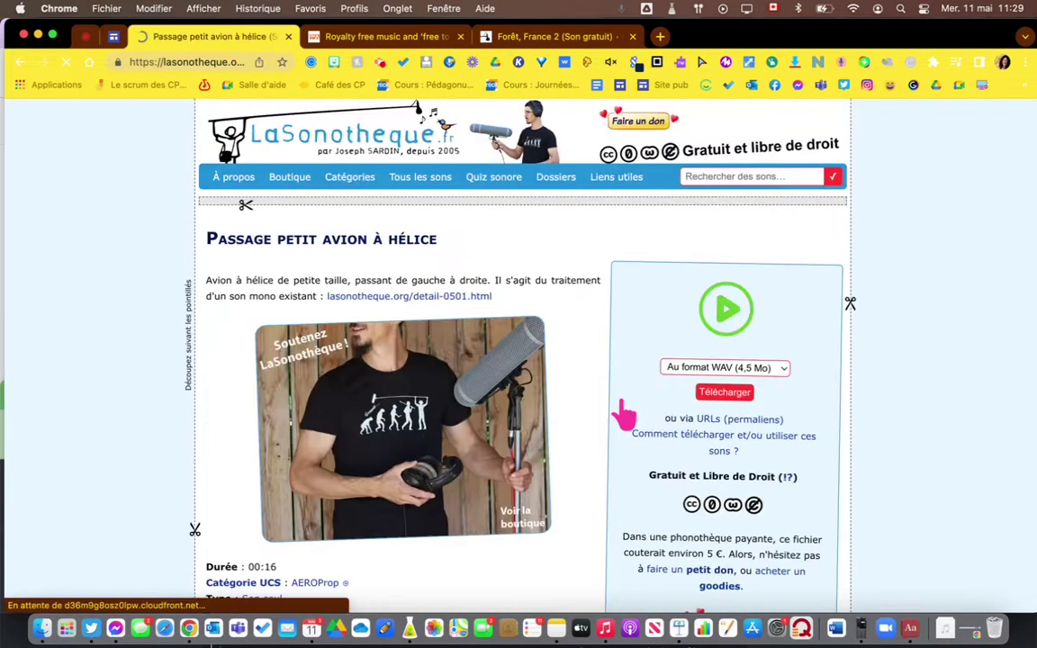
{"action": "scroll", "coordinate": [620, 412], "scroll_direction": "down", "scroll_amount": 6}
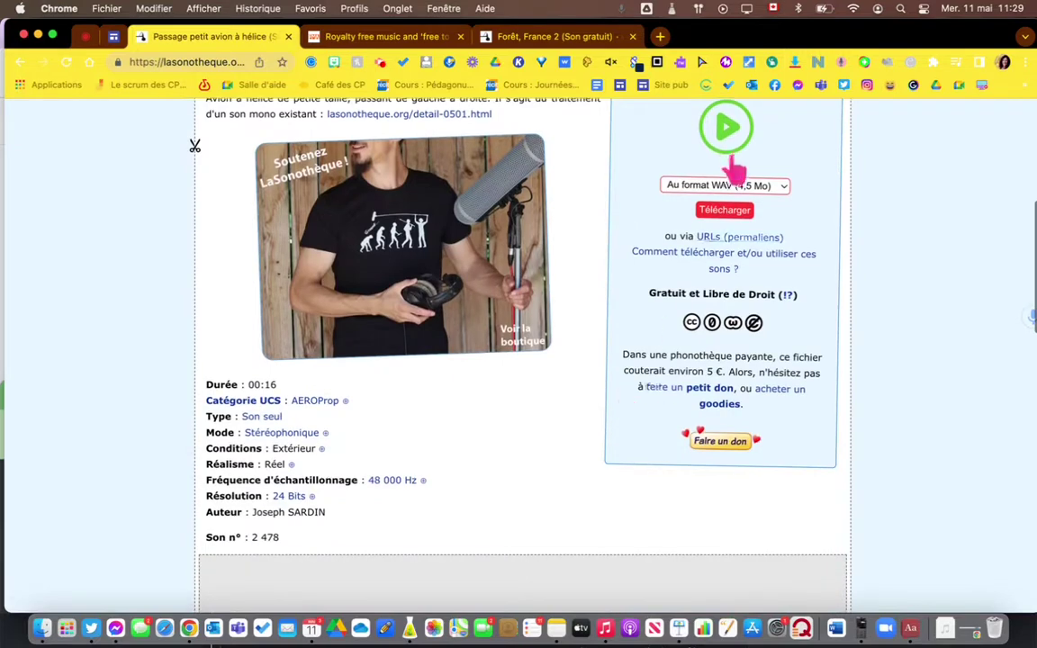
{"action": "left_click", "coordinate": [727, 135]}
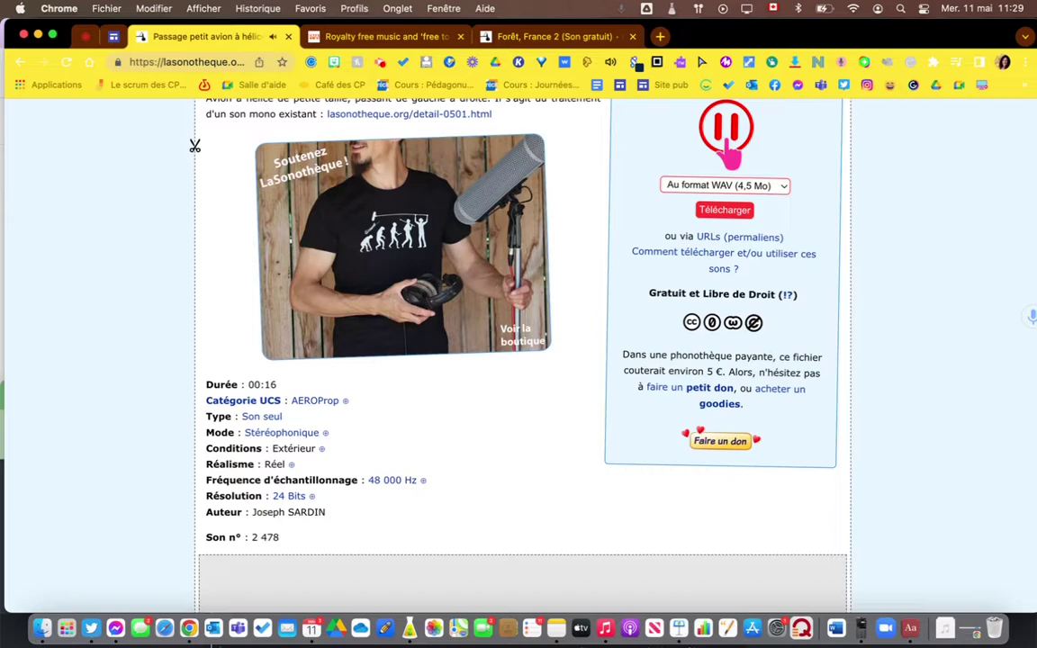
{"action": "left_click", "coordinate": [729, 148]}
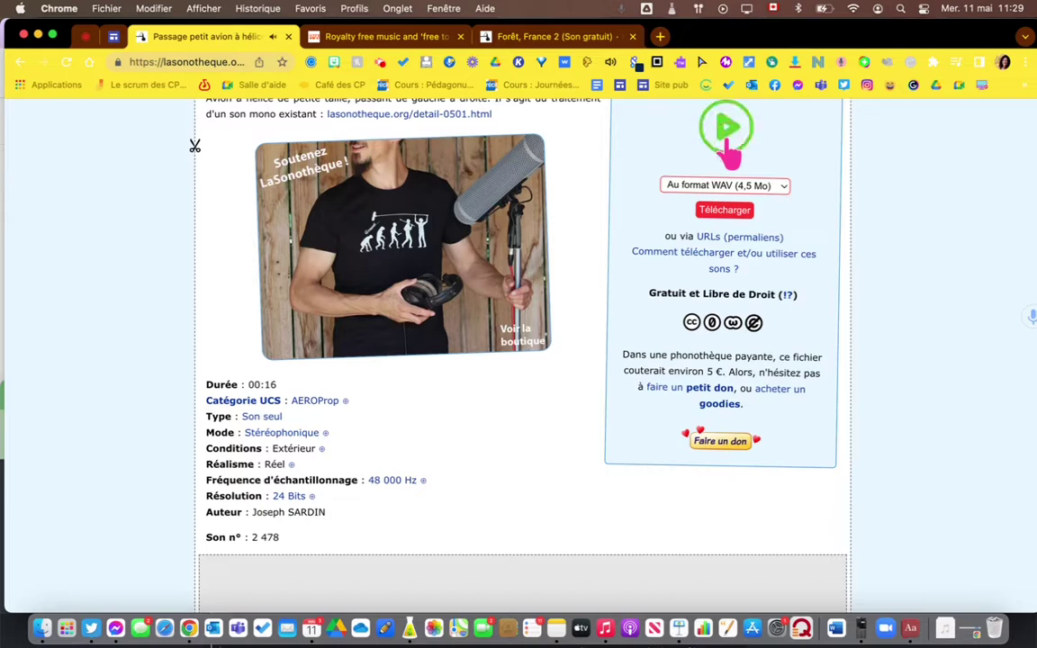
- Download the airplane sound in MP3 format and switch back to the BandLab project
{"action": "left_click", "coordinate": [780, 186]}
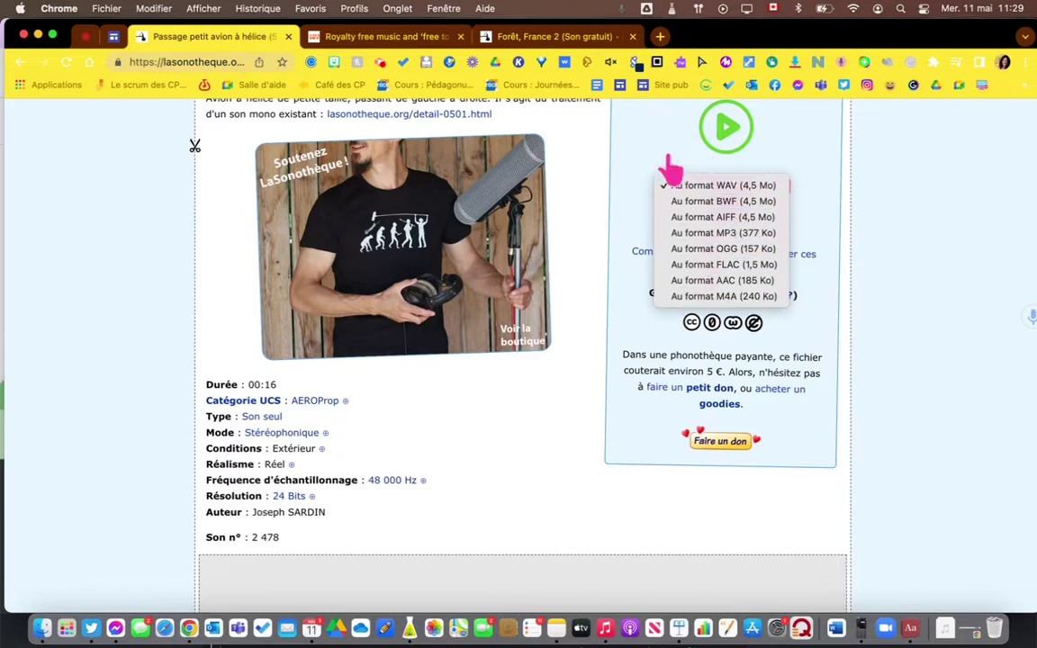
{"action": "left_click", "coordinate": [720, 232]}
{"action": "left_click", "coordinate": [725, 214]}
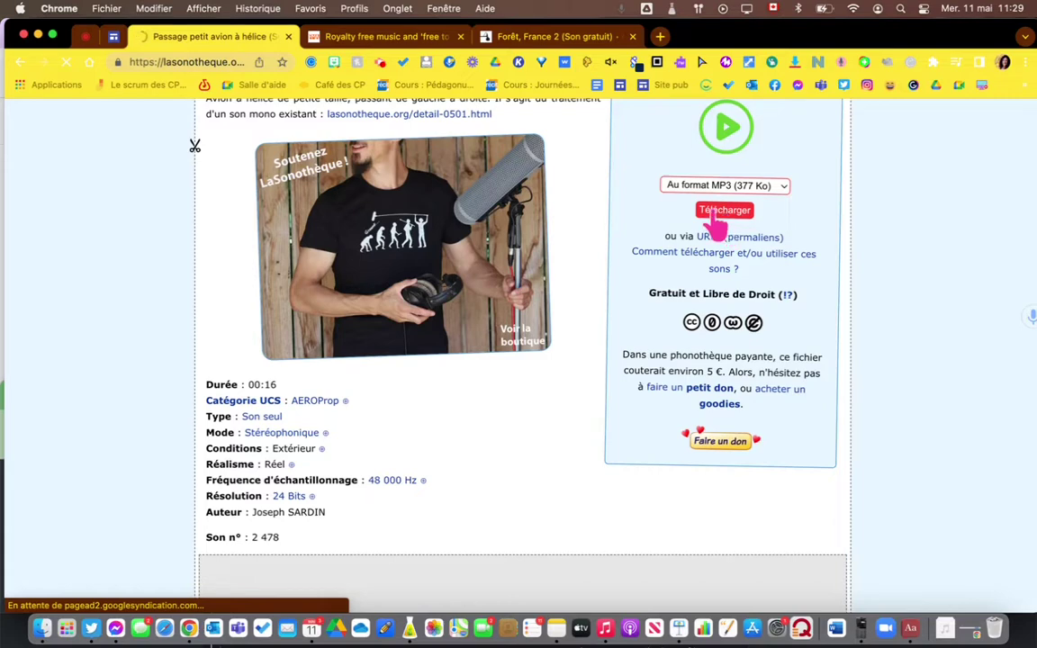
{"action": "left_click", "coordinate": [80, 38]}
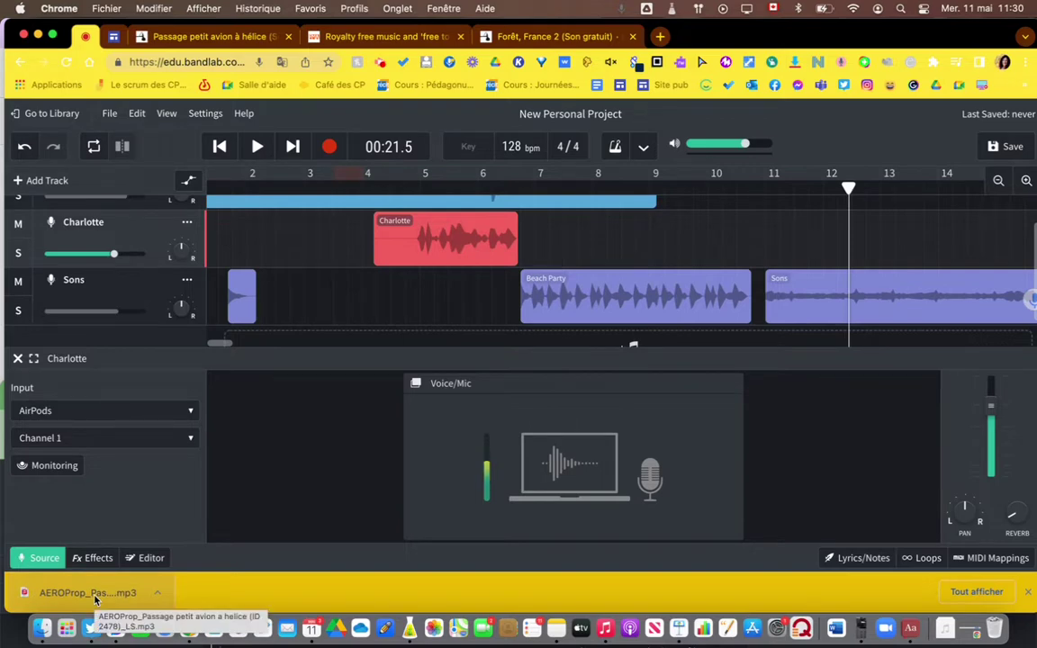
- Place the downloaded airplane MP3 on the Sons track and shift it slightly earlier, starting between bars 2 and 3
{"action": "left_click_drag", "start_coordinate": [95, 599], "coordinate": [292, 328]}
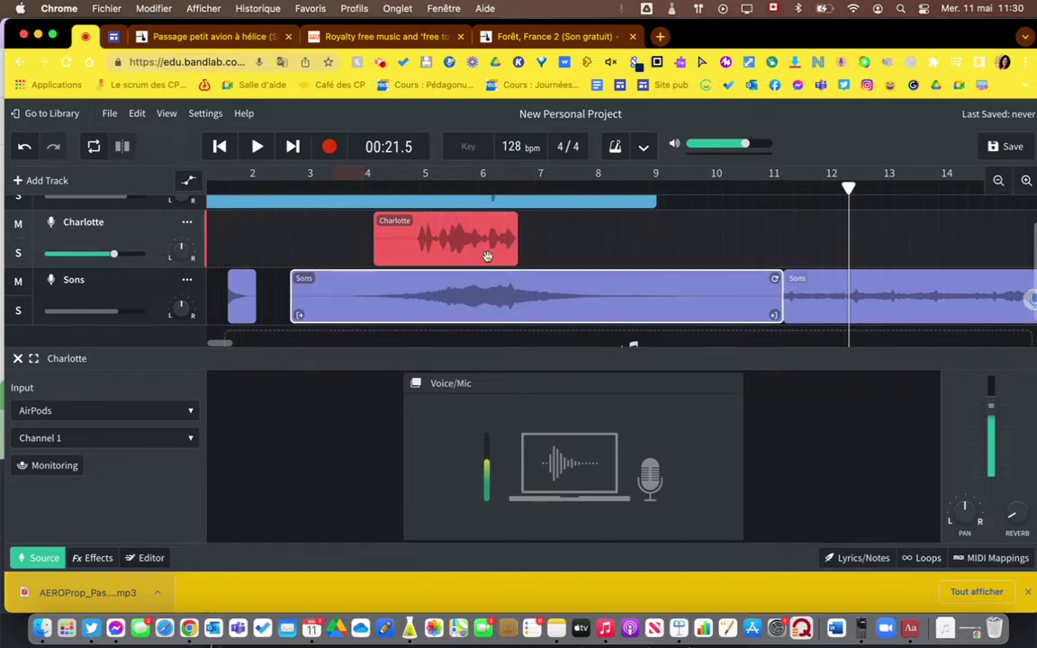
{"action": "left_click_drag", "start_coordinate": [844, 189], "coordinate": [774, 189]}
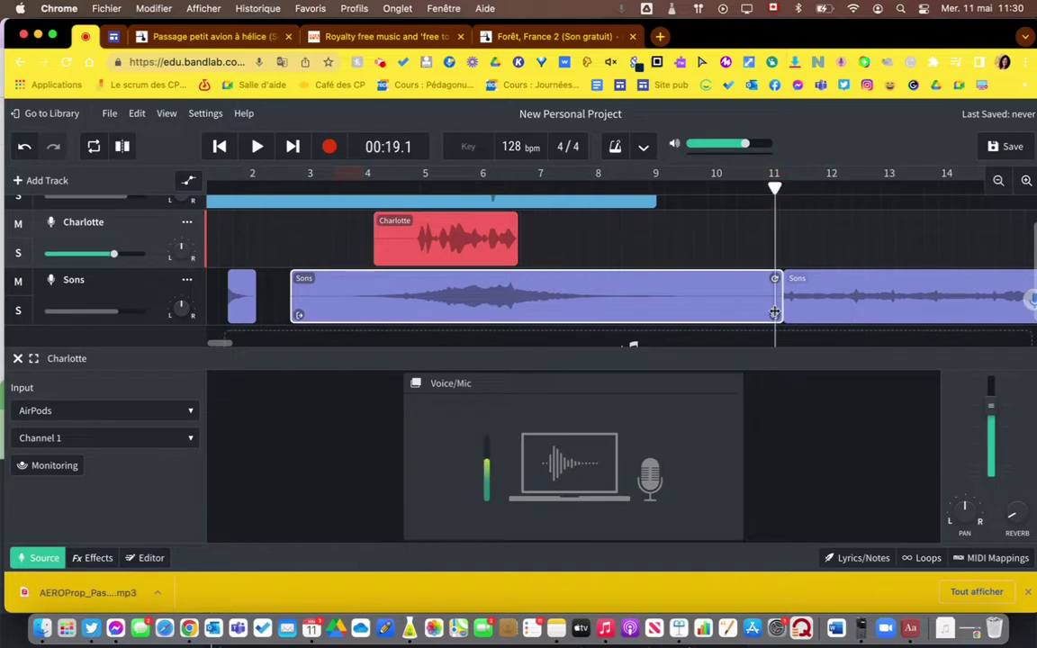
{"action": "left_click", "coordinate": [779, 304]}
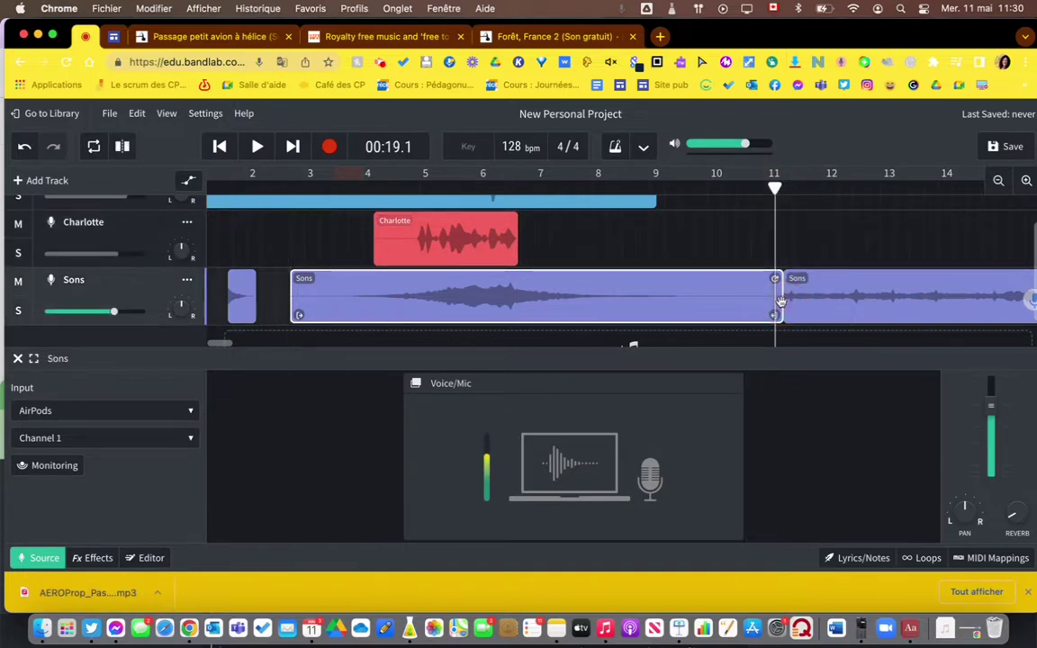
{"action": "left_click_drag", "start_coordinate": [776, 298], "coordinate": [611, 304]}
{"action": "mouse_move", "coordinate": [292, 296]}
{"action": "left_mouse_down"}
{"action": "mouse_move", "coordinate": [423, 294]}
{"action": "mouse_move", "coordinate": [255, 307]}
{"action": "mouse_move", "coordinate": [283, 306]}
{"action": "left_mouse_up"}
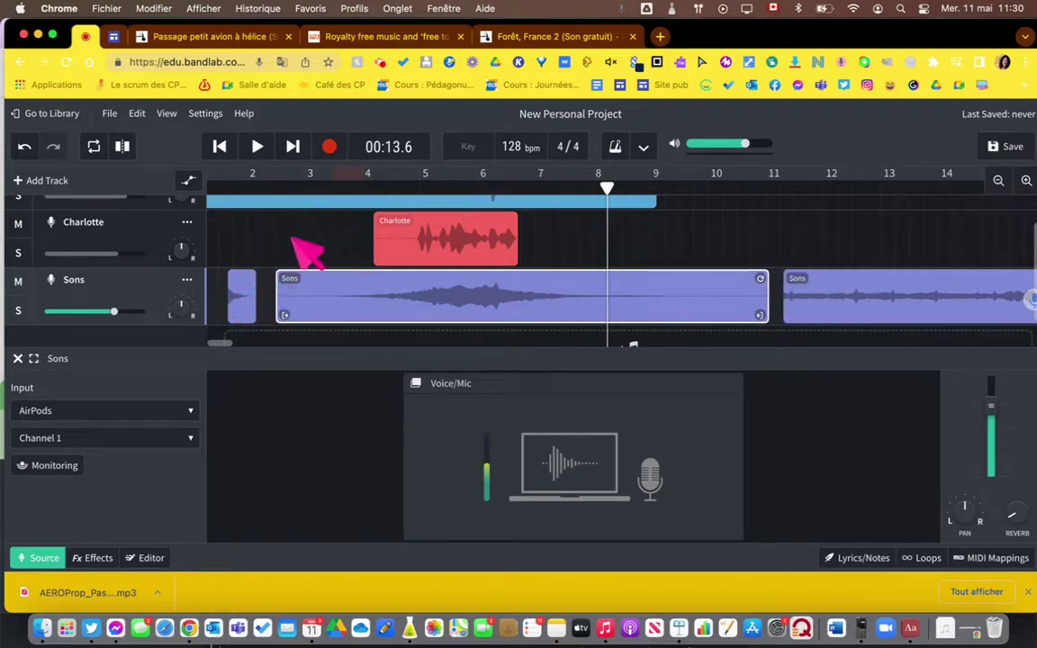
- Play the project from 00:03.0 to hear the airplane sound with the voices, and pause playback
{"action": "left_click", "coordinate": [296, 238]}
{"action": "left_click_drag", "start_coordinate": [607, 185], "coordinate": [283, 221]}
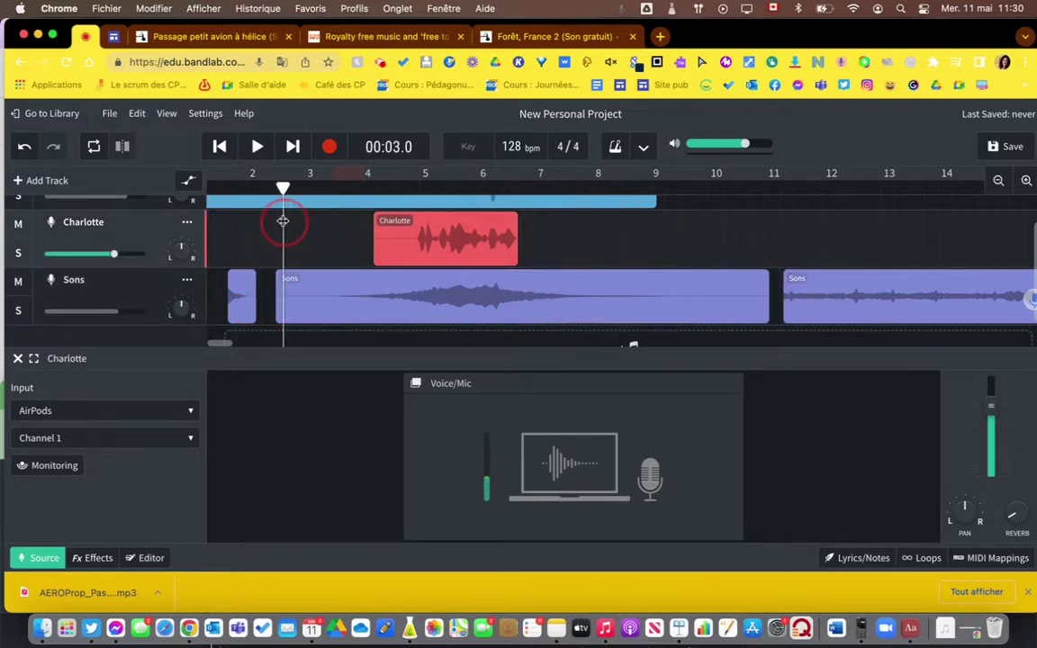
{"action": "key", "text": "space"}
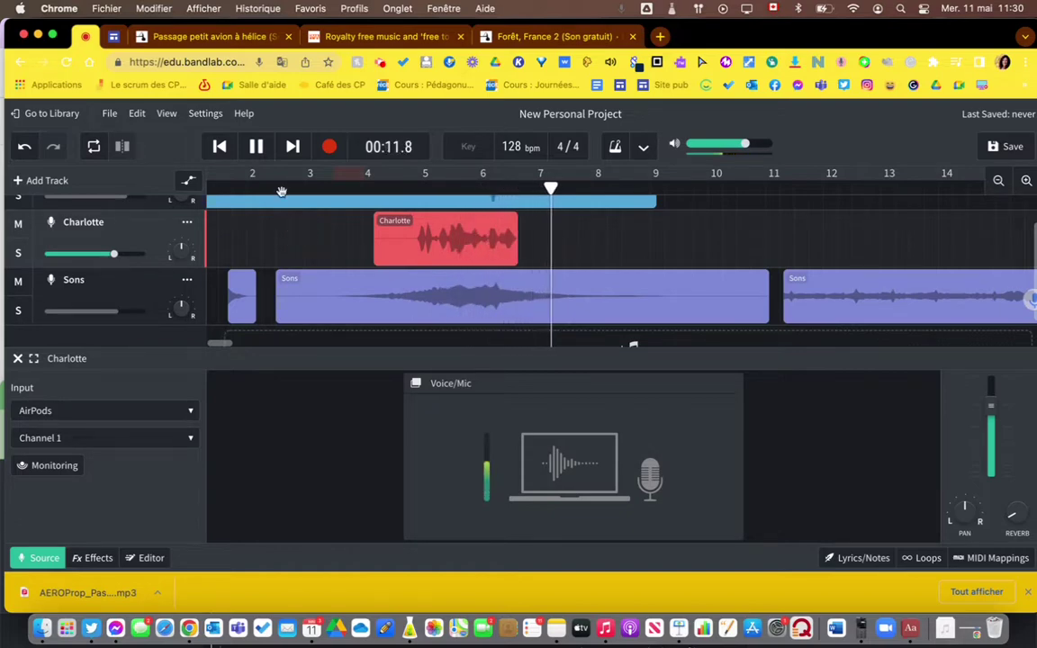
{"action": "left_click", "coordinate": [256, 146]}
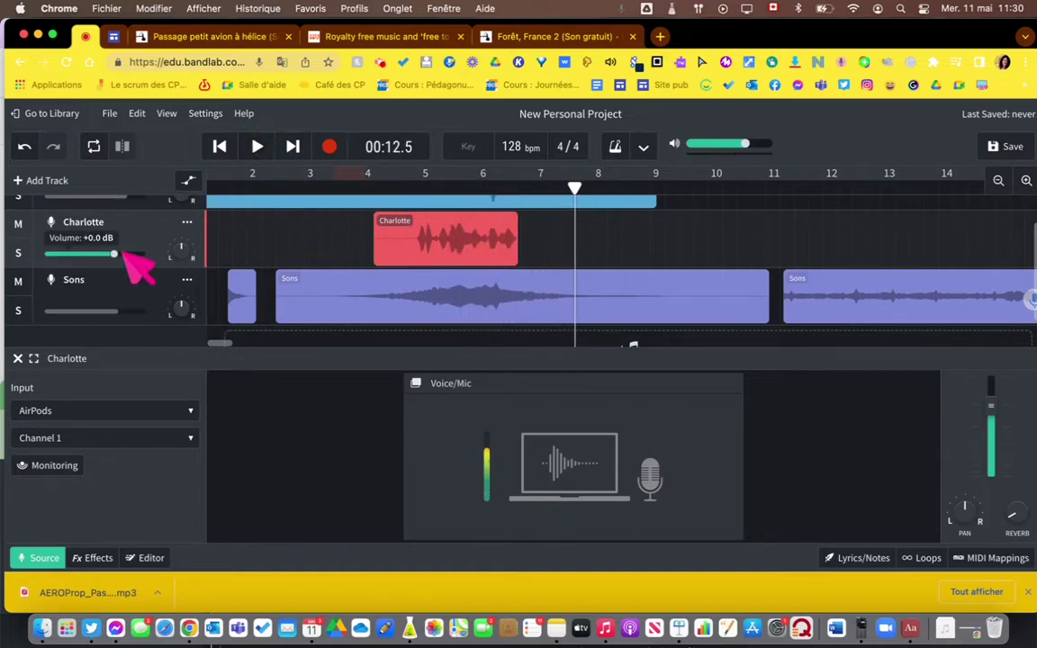
- Select the airplane region, place the playhead at 00:06.1 inside it, and look through the region's editing options
{"action": "scroll", "coordinate": [139, 265], "scroll_direction": "up", "scroll_amount": 2}
{"action": "scroll", "coordinate": [139, 265], "scroll_direction": "down", "scroll_amount": 3}
{"action": "scroll", "coordinate": [140, 265], "scroll_direction": "up", "scroll_amount": 3}
{"action": "scroll", "coordinate": [139, 265], "scroll_direction": "down", "scroll_amount": 3}
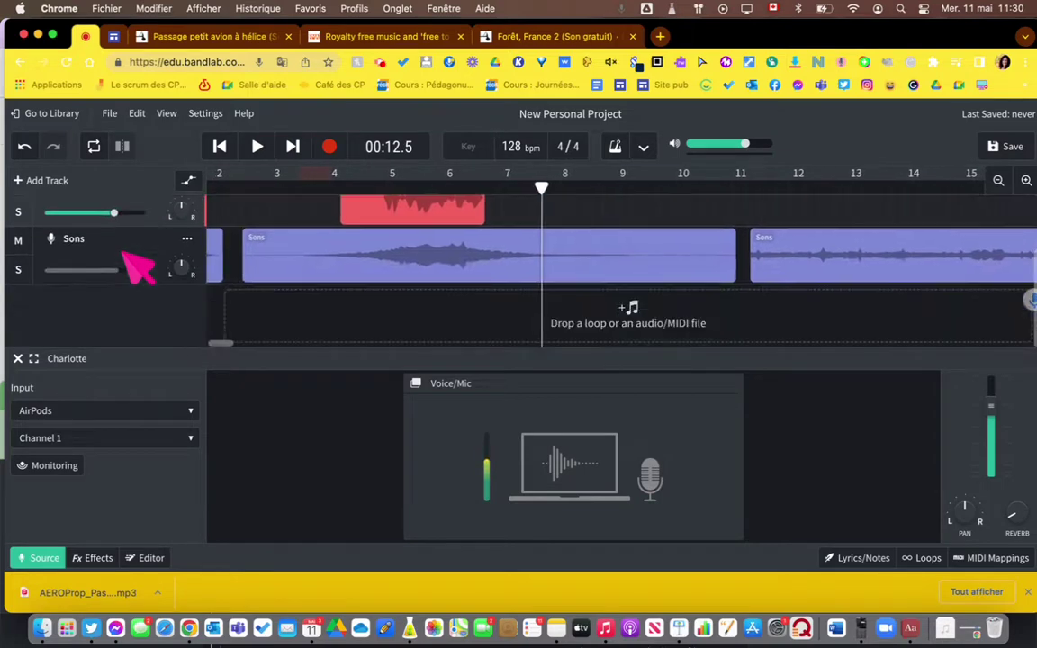
{"action": "scroll", "coordinate": [367, 328], "scroll_direction": "up", "scroll_amount": 2}
{"action": "scroll", "coordinate": [367, 328], "scroll_direction": "left", "scroll_amount": 1}
{"action": "scroll", "coordinate": [342, 237], "scroll_direction": "down", "scroll_amount": 2}
{"action": "scroll", "coordinate": [370, 307], "scroll_direction": "left", "scroll_amount": 1}
{"action": "left_click", "coordinate": [331, 253]}
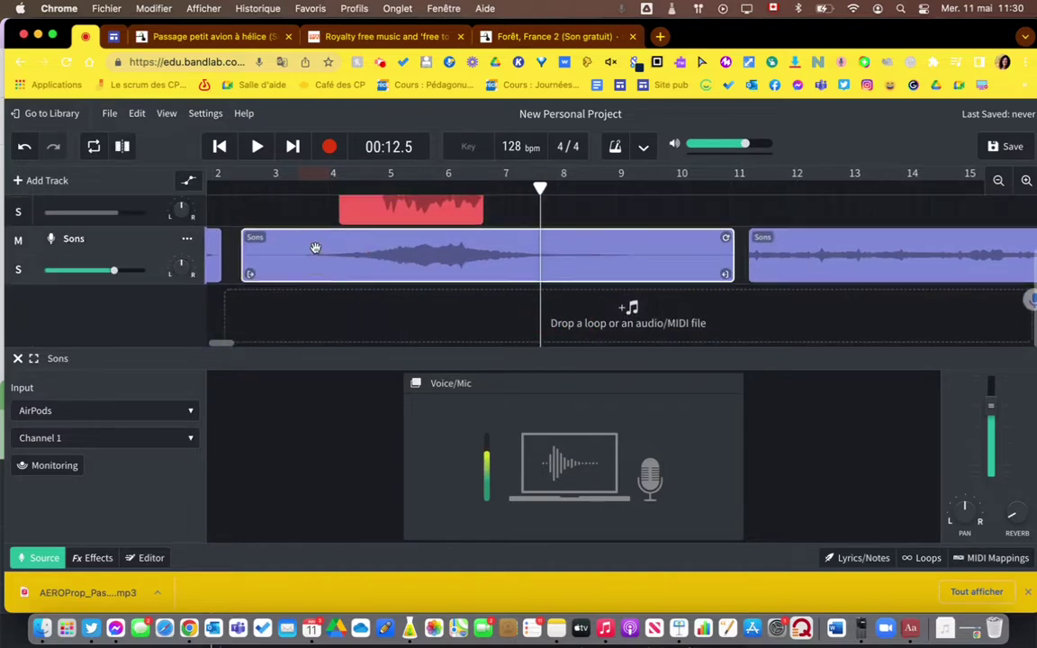
{"action": "left_click_drag", "start_coordinate": [540, 183], "coordinate": [342, 183]}
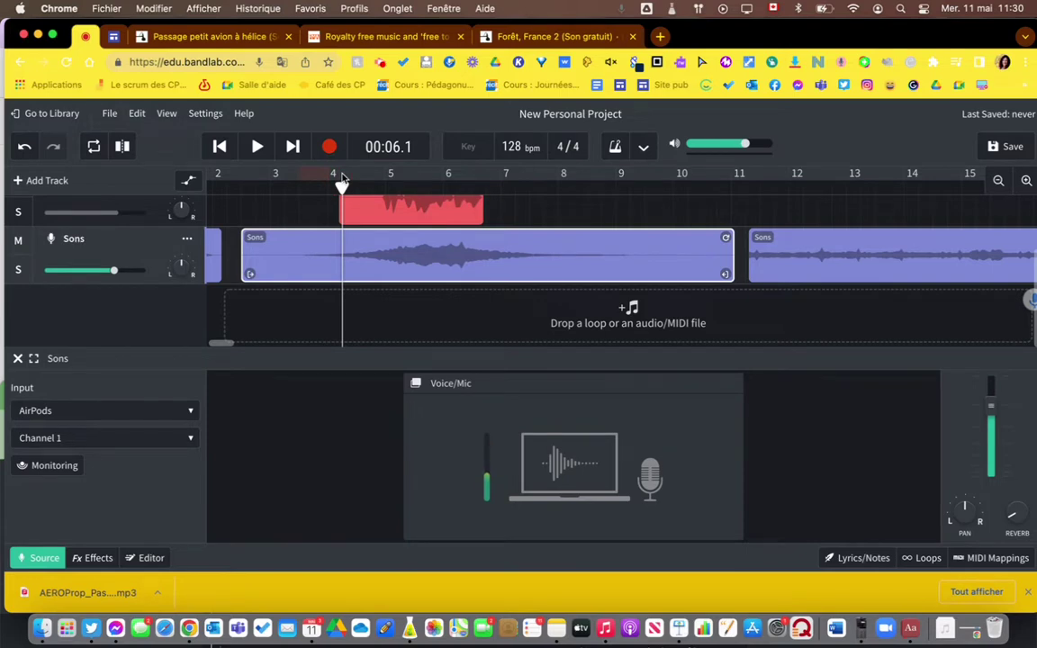
{"action": "right_click", "coordinate": [497, 258]}
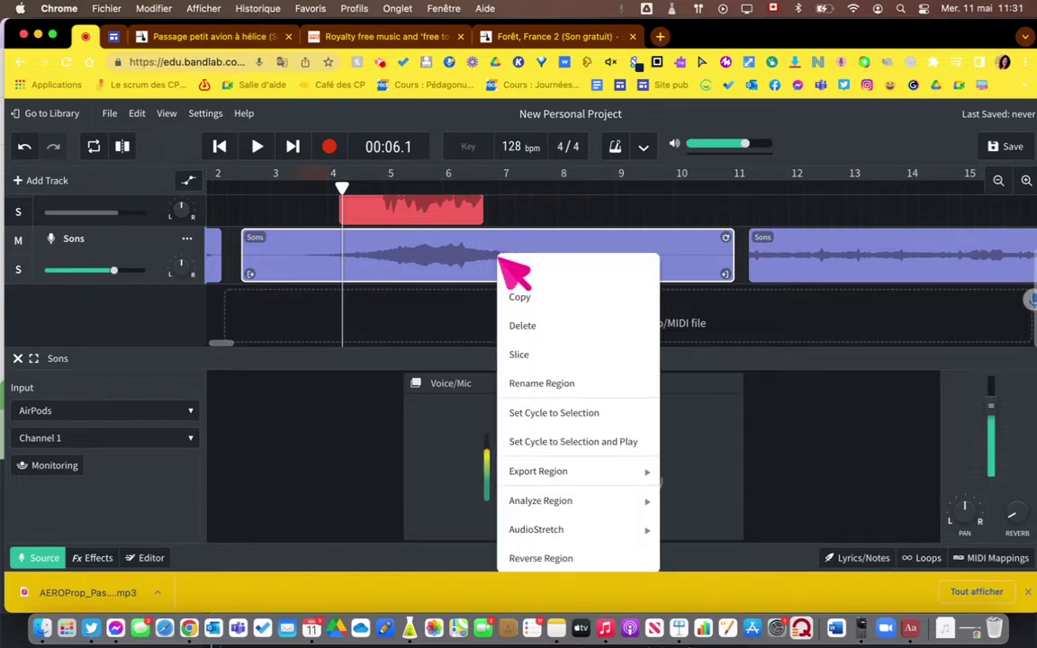
{"action": "left_click", "coordinate": [480, 248]}
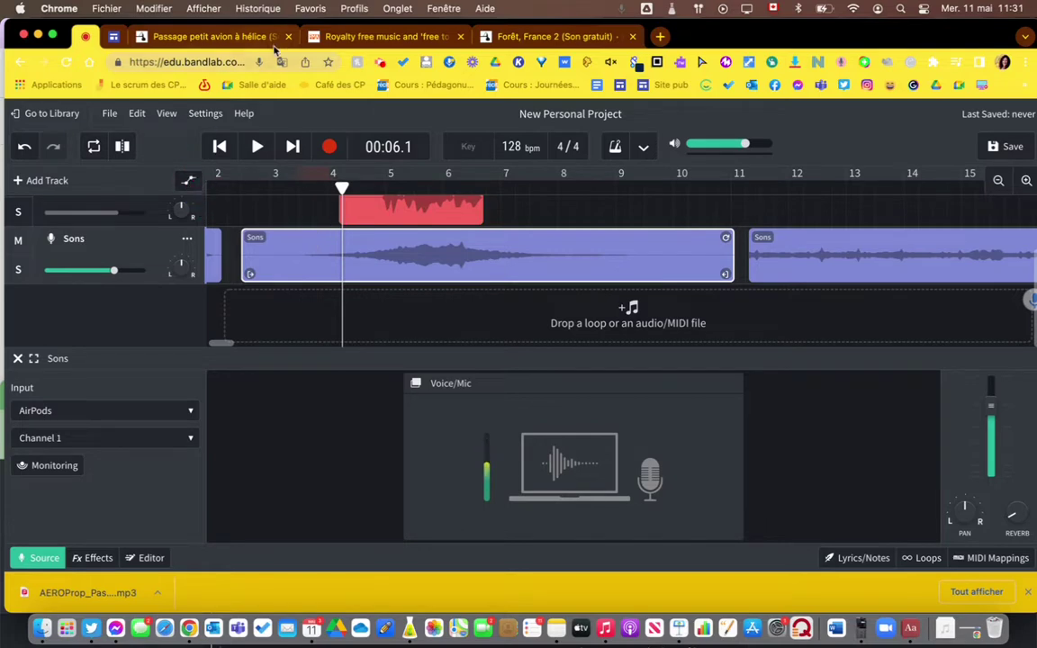
{"action": "left_click", "coordinate": [382, 64]}
{"action": "left_click", "coordinate": [294, 212]}
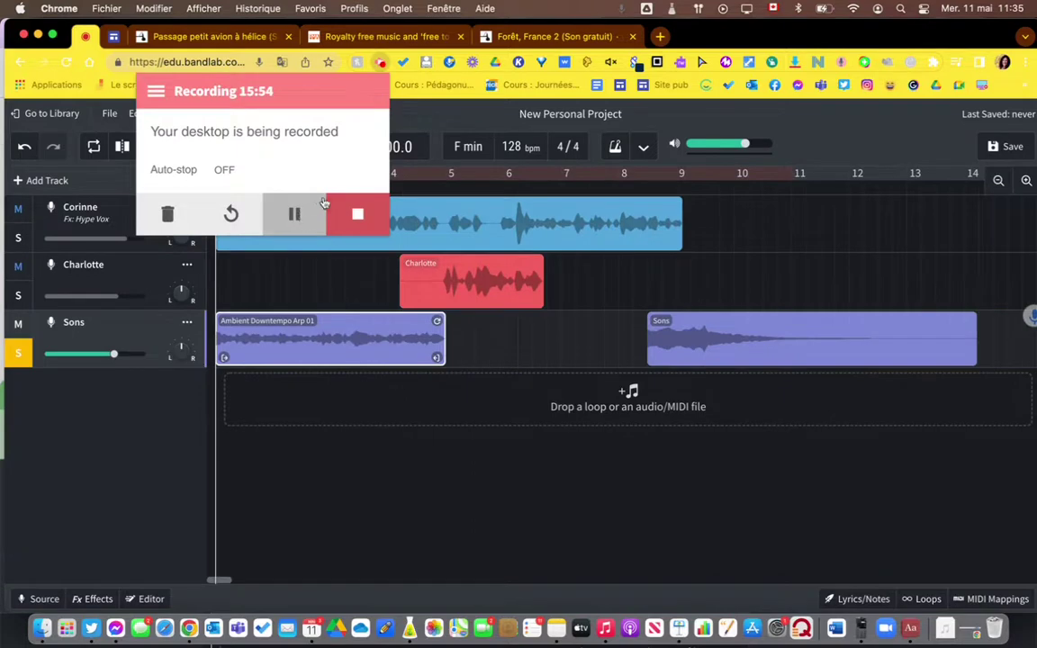
{"action": "left_click", "coordinate": [346, 446]}
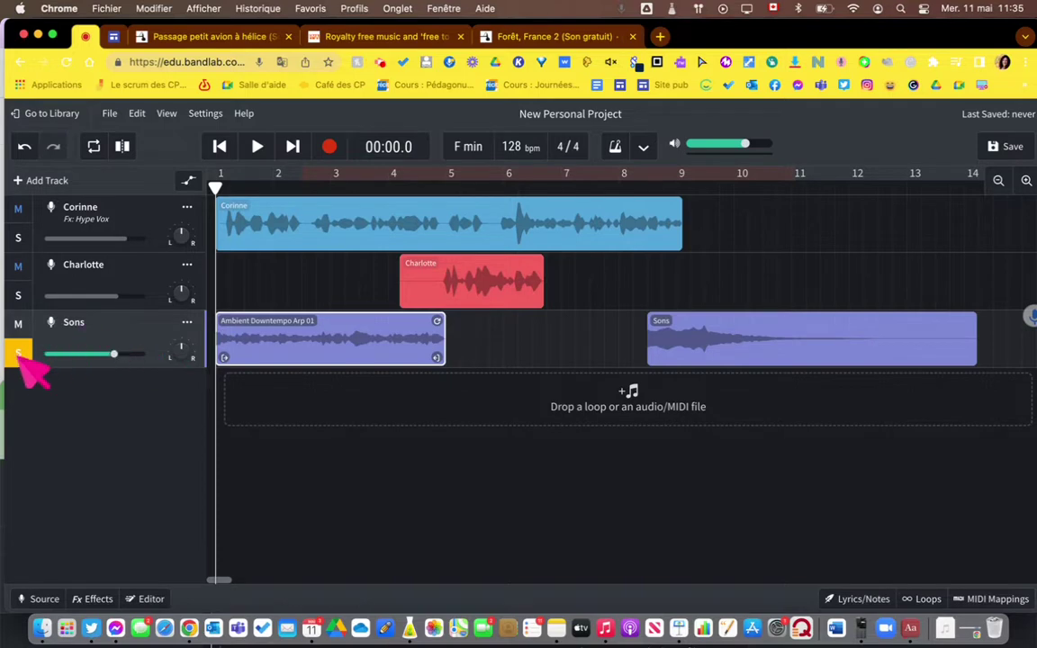
- Open the audio editor for the Sons track and select the Ambient Downtempo Arp 01 region in it
{"action": "left_click", "coordinate": [152, 600]}
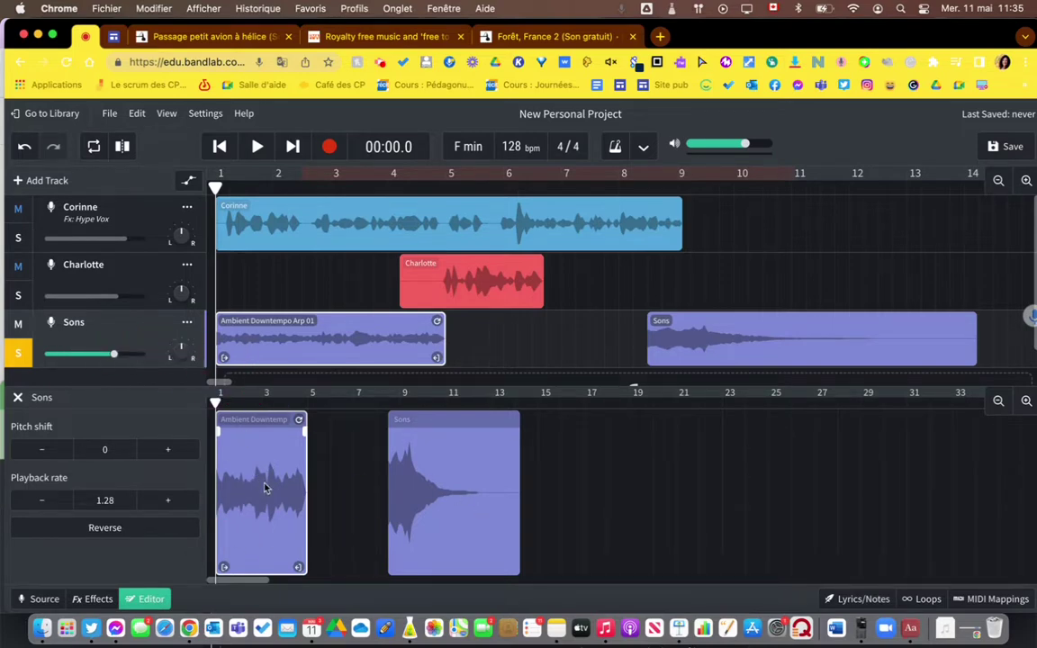
{"action": "left_click", "coordinate": [410, 464]}
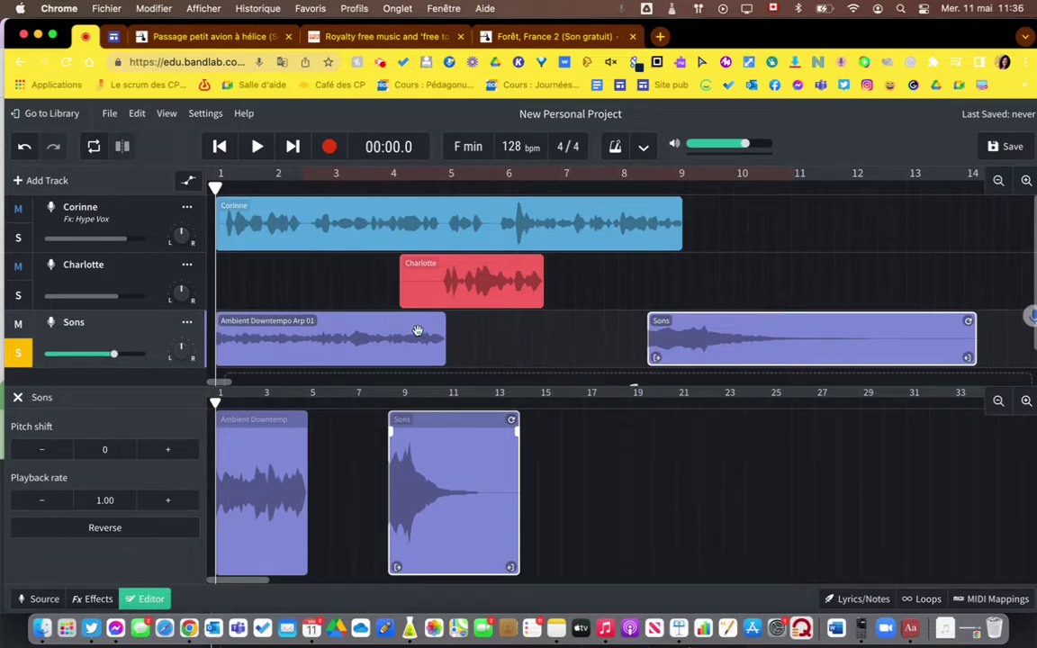
{"action": "left_click", "coordinate": [276, 449]}
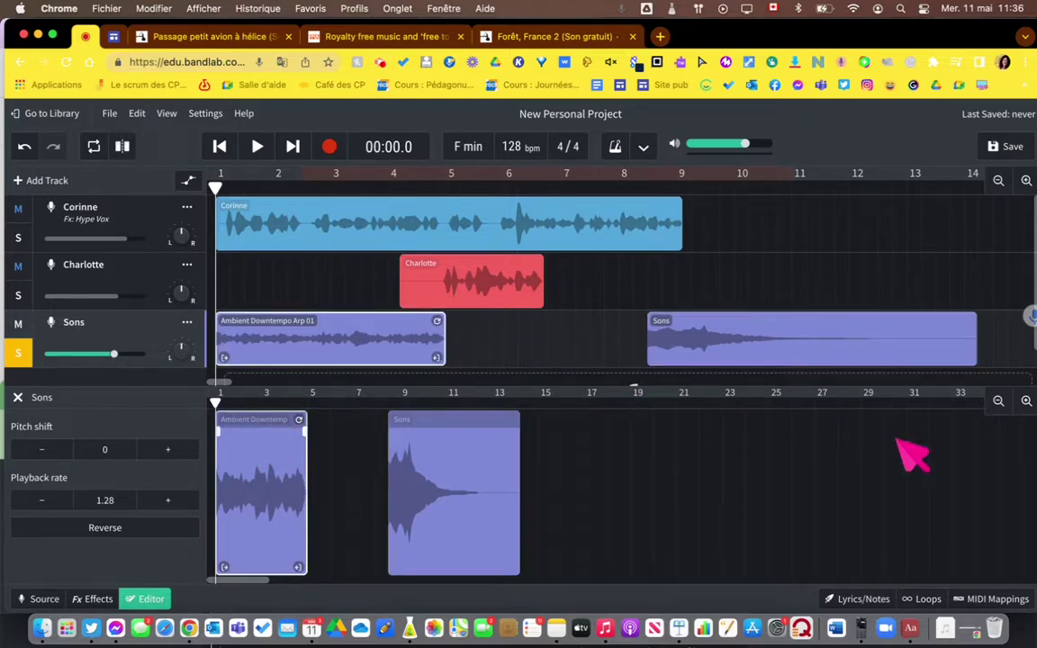
{"action": "left_click", "coordinate": [1026, 403]}
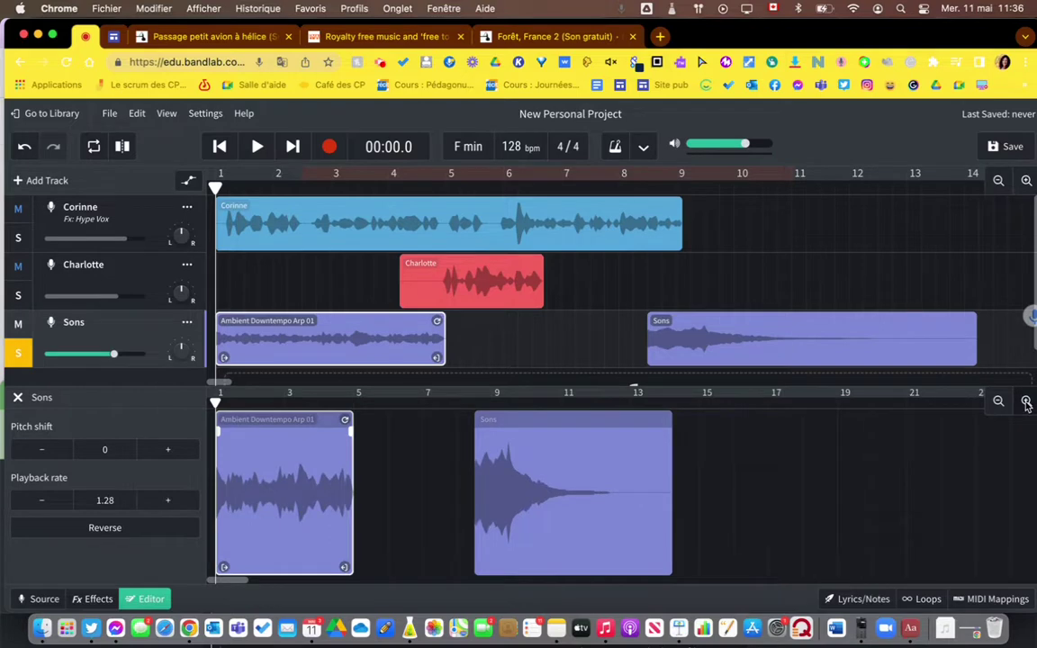
{"action": "left_click", "coordinate": [1026, 403]}
{"action": "left_click", "coordinate": [1026, 402]}
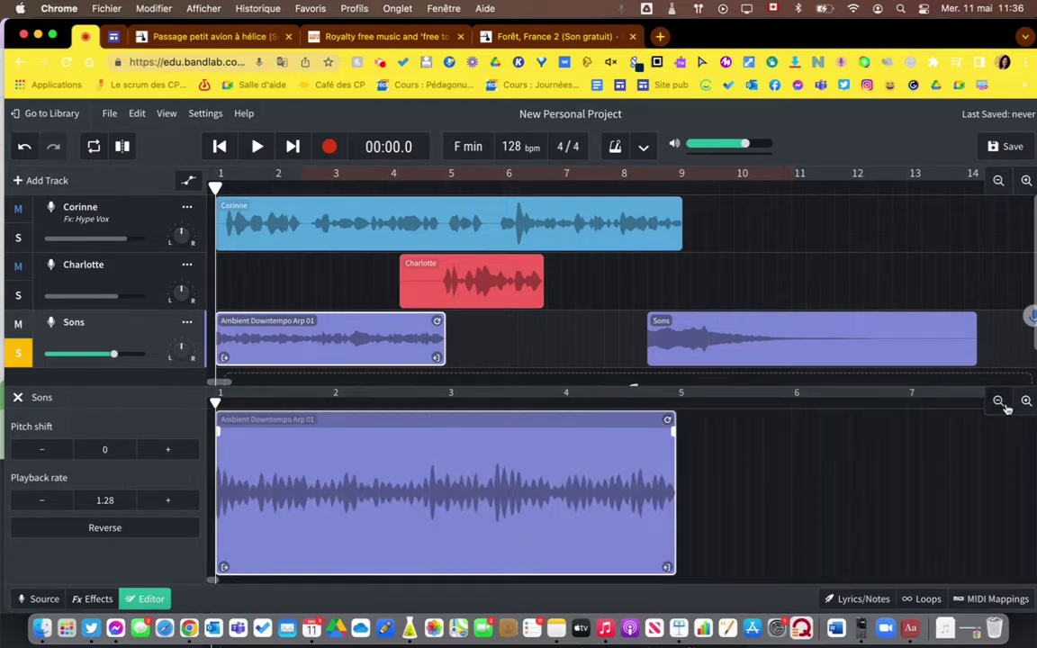
{"action": "left_click", "coordinate": [999, 402]}
{"action": "left_click", "coordinate": [999, 401]}
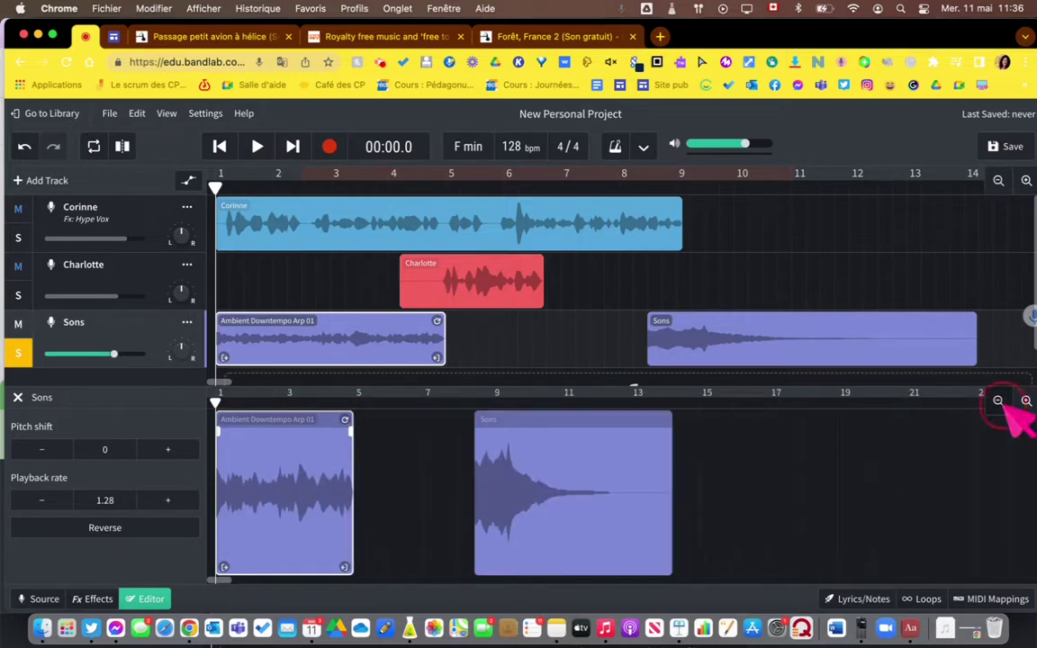
{"action": "left_click", "coordinate": [999, 401]}
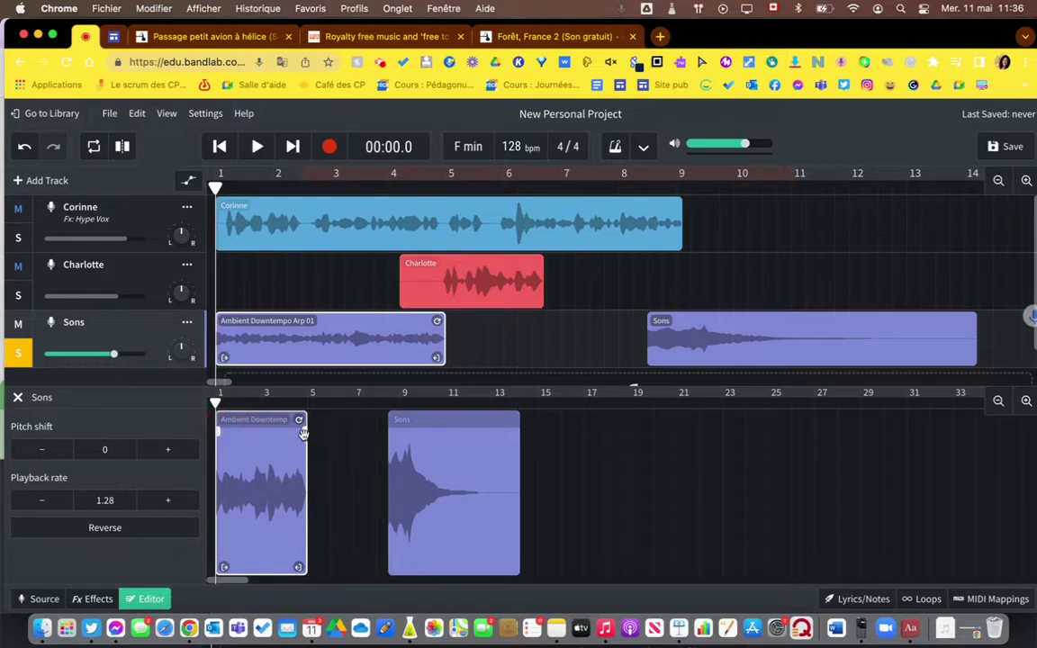
- Add a fade-in and a fade-out to the Ambient Downtempo Arp 01 region, and lengthen the fade-in
{"action": "key", "text": "space"}
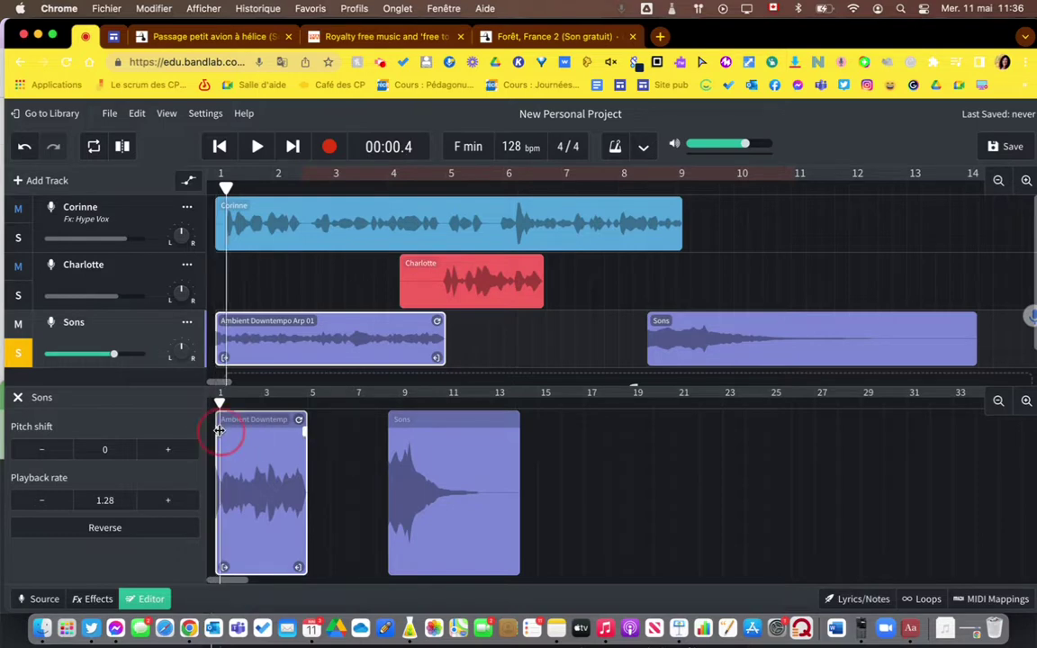
{"action": "left_click", "coordinate": [218, 435]}
{"action": "mouse_move", "coordinate": [225, 433]}
{"action": "left_mouse_down"}
{"action": "mouse_move", "coordinate": [293, 431]}
{"action": "mouse_move", "coordinate": [232, 430]}
{"action": "left_mouse_up"}
{"action": "left_click_drag", "start_coordinate": [302, 432], "coordinate": [289, 432]}
{"action": "left_click", "coordinate": [222, 403]}
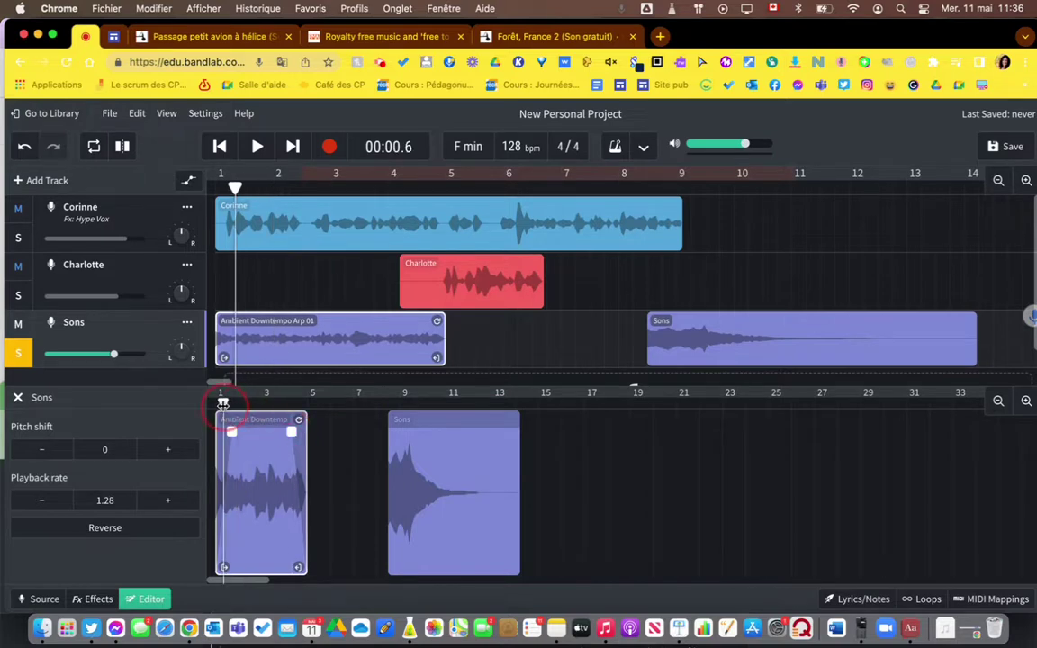
{"action": "left_click_drag", "start_coordinate": [231, 433], "coordinate": [239, 432]}
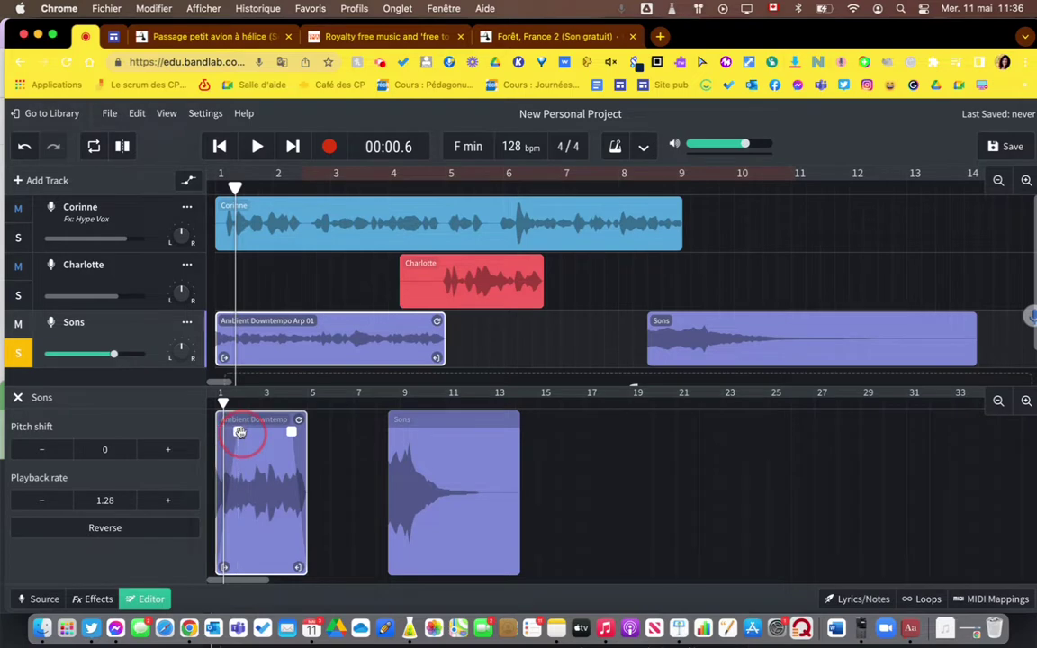
- Play the Sons track from the beginning to hear the fades, close the editor and pause playback
{"action": "left_click", "coordinate": [216, 403]}
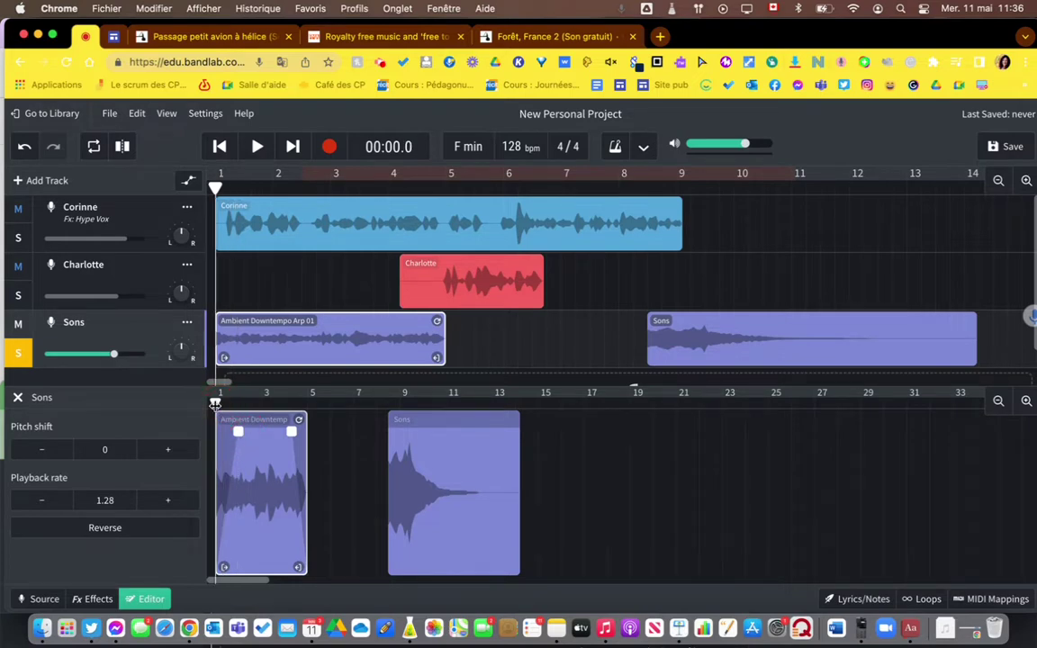
{"action": "key", "text": "space"}
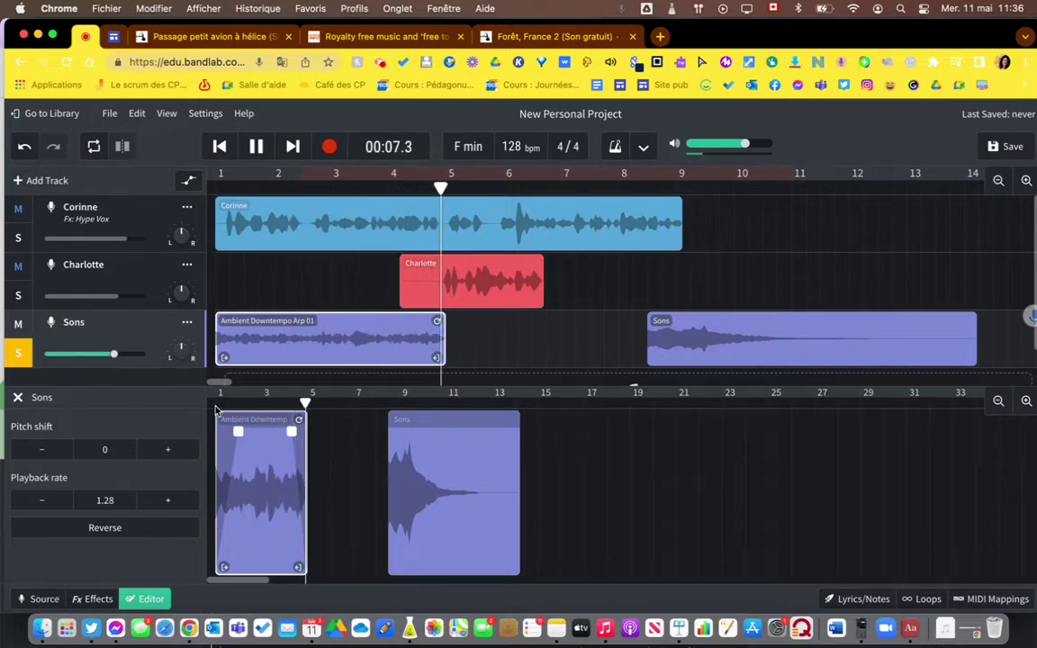
{"action": "left_click", "coordinate": [155, 597]}
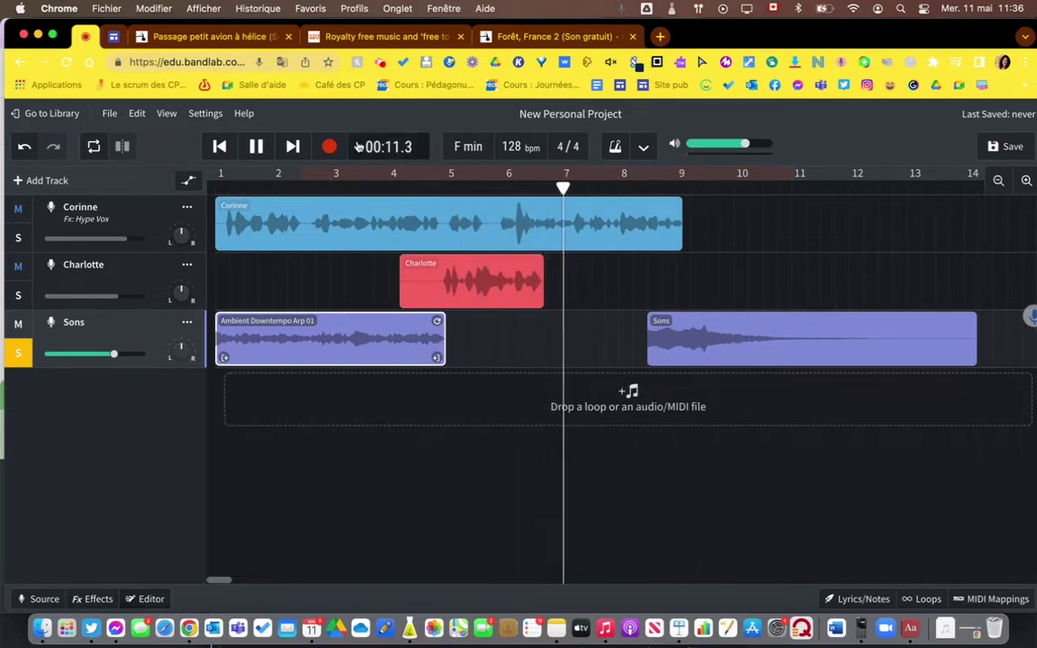
{"action": "left_click", "coordinate": [259, 150]}
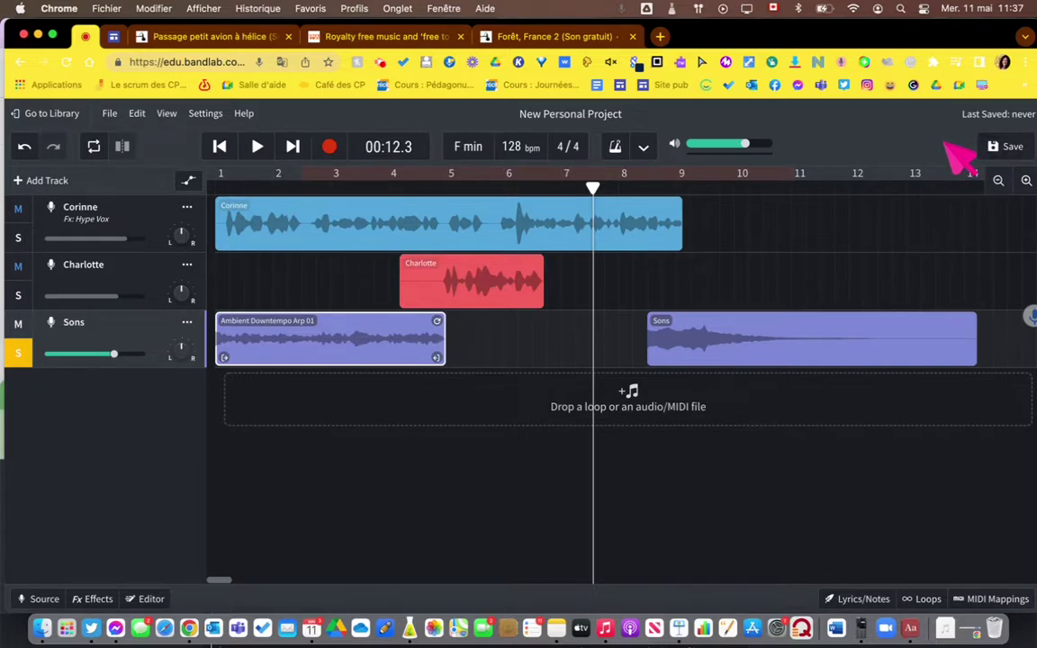
- Save the project and view its download options
{"action": "left_click", "coordinate": [1008, 149]}
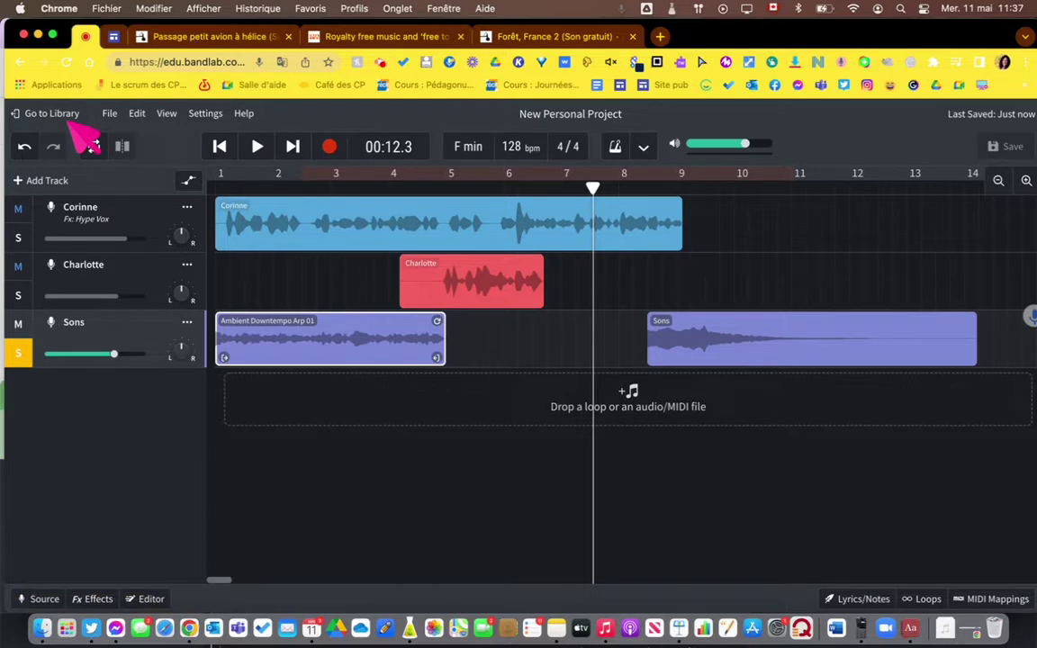
{"action": "left_click", "coordinate": [108, 117]}
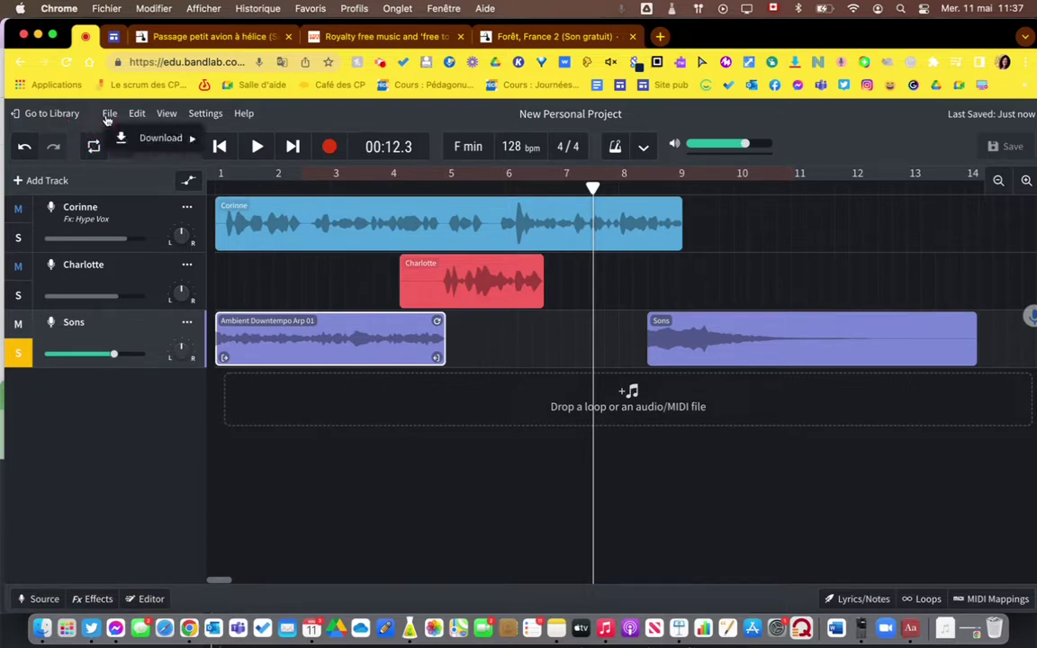
{"action": "mouse_move", "coordinate": [153, 137]}
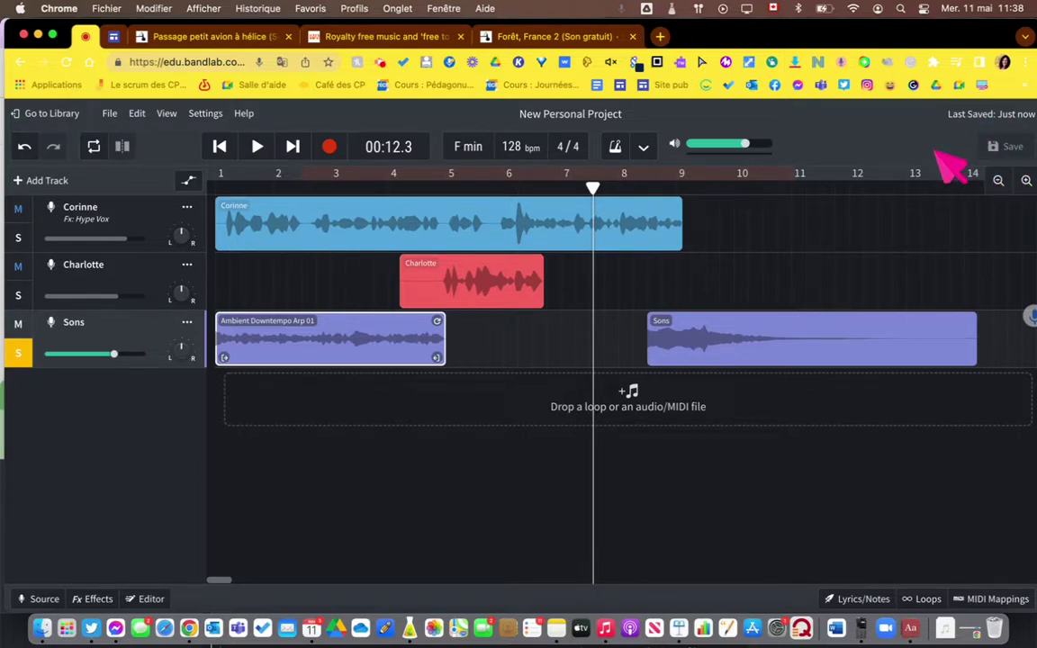
- Rename the project as "Balado univers social - Équipe 1" and save it
{"action": "left_click", "coordinate": [551, 113]}
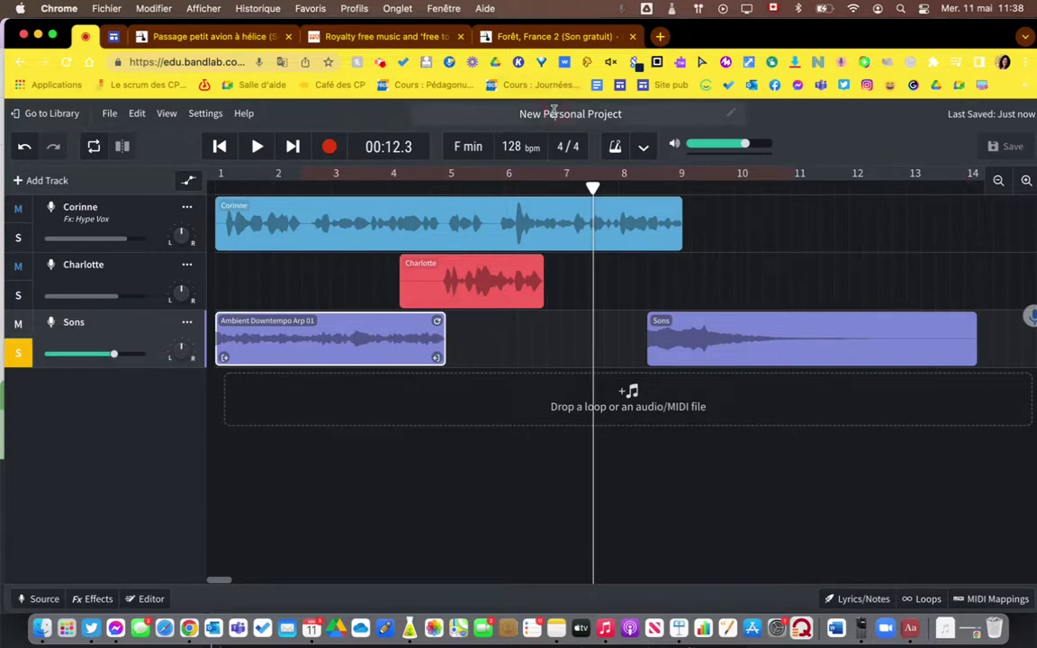
{"action": "key", "text": "super+a"}
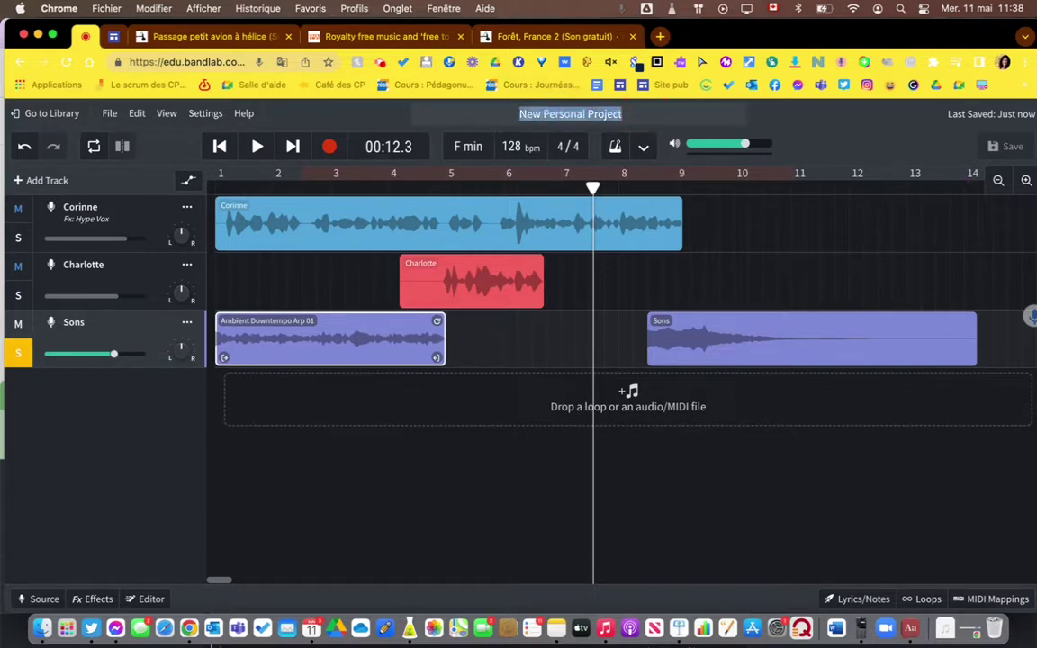
{"action": "key", "text": "BackSpace"}
{"action": "type", "text": "B"}
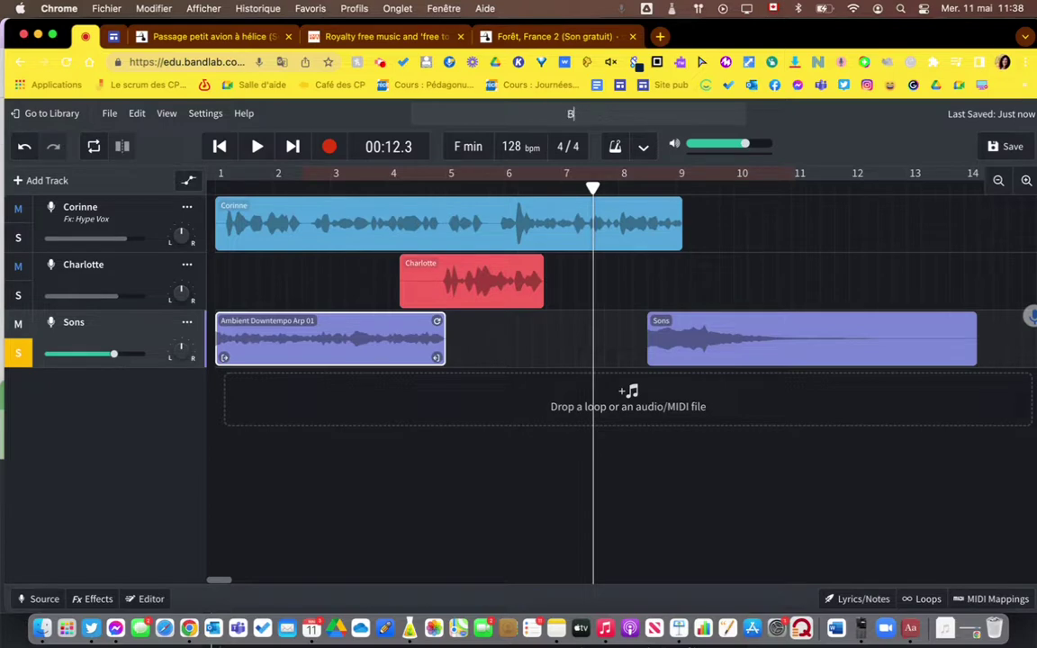
{"action": "type", "text": "alado univers social - Équipe 1"}
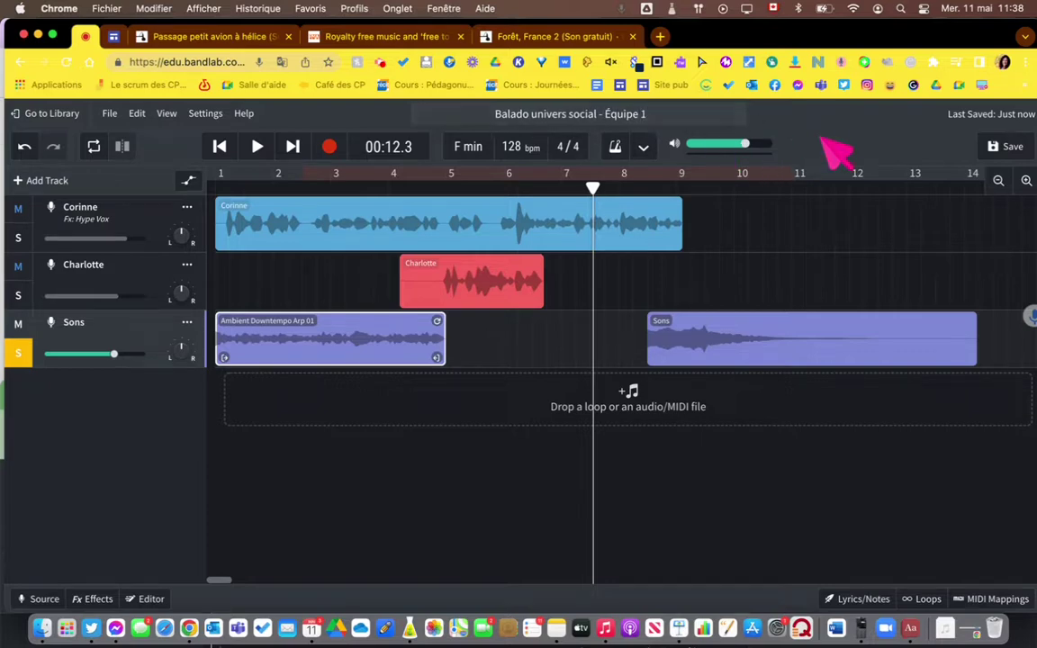
{"action": "left_click", "coordinate": [1006, 148]}
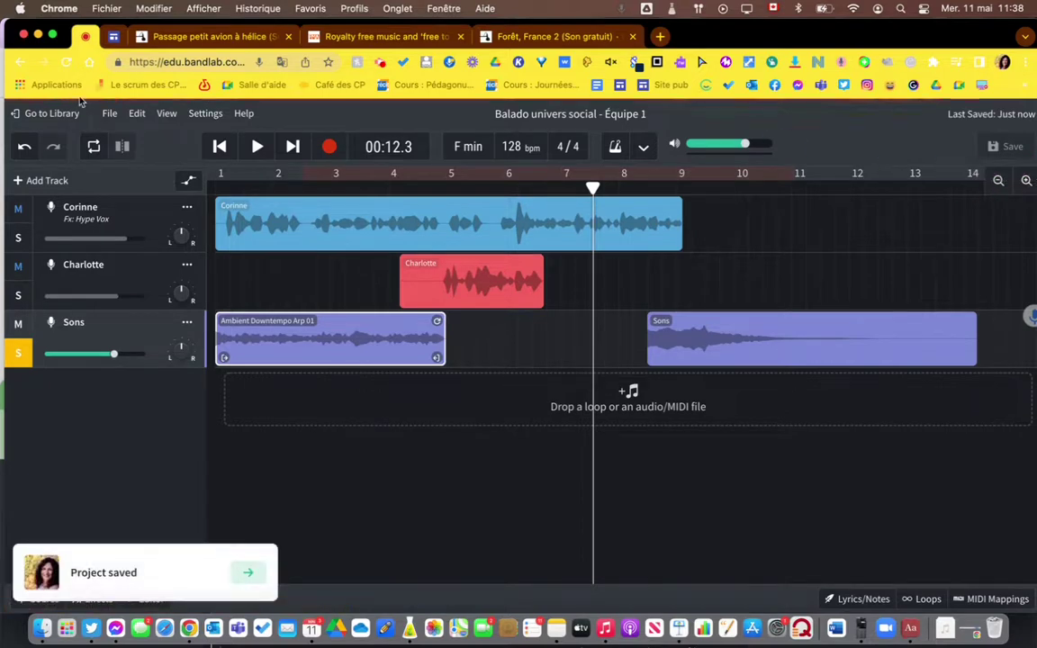
- Return to the project library and look through the actions available for the Balado univers social - Équipe 1 project
{"action": "left_click", "coordinate": [54, 115]}
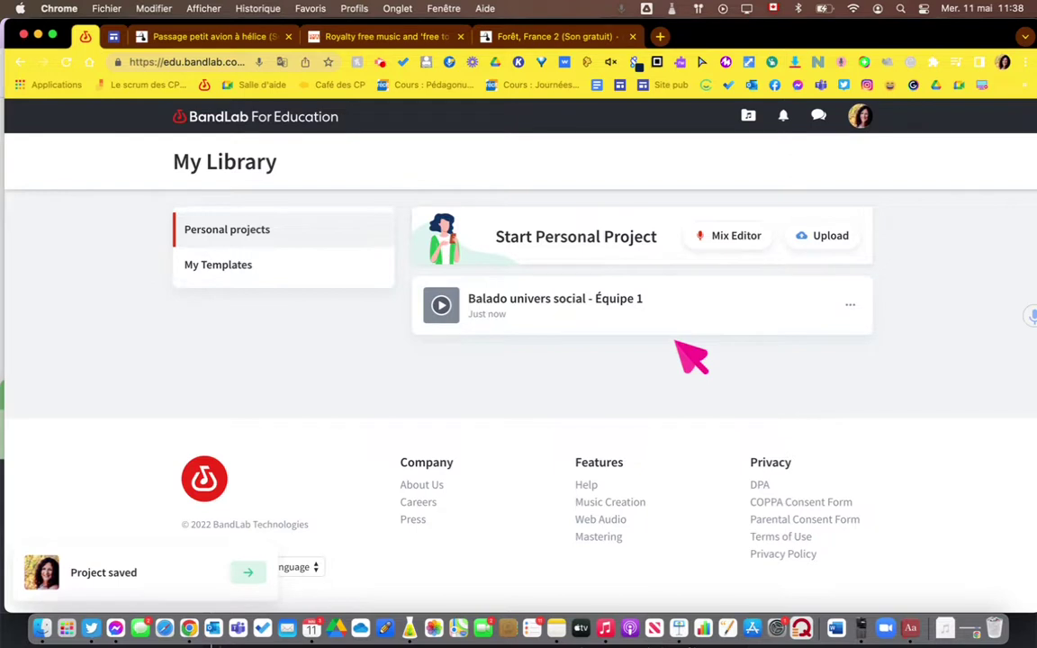
{"action": "left_click", "coordinate": [851, 308]}
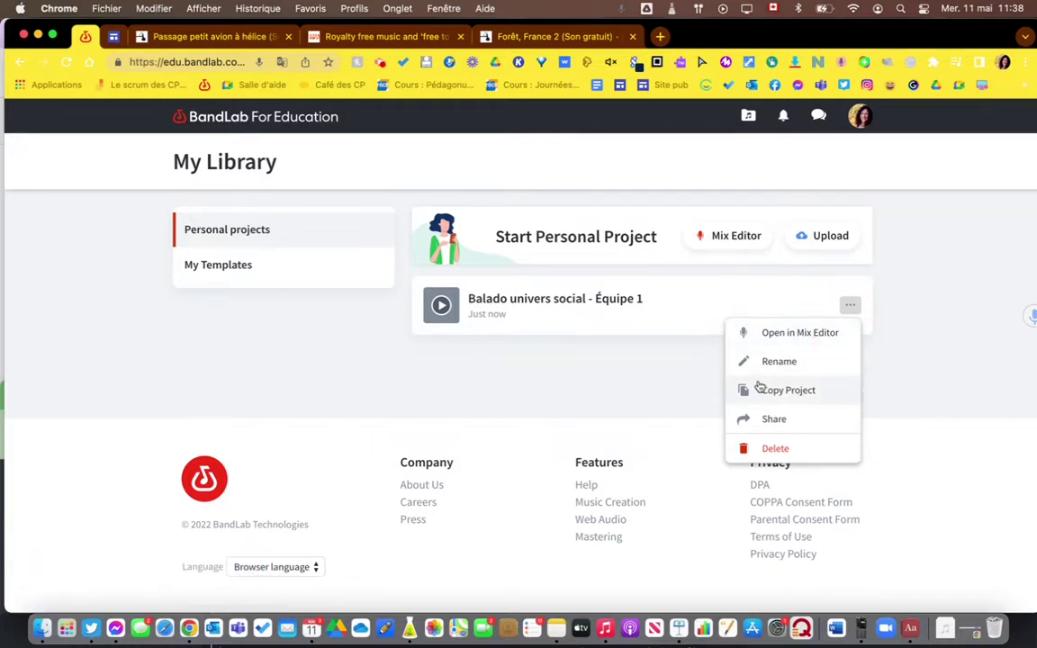
{"action": "left_click", "coordinate": [513, 365]}
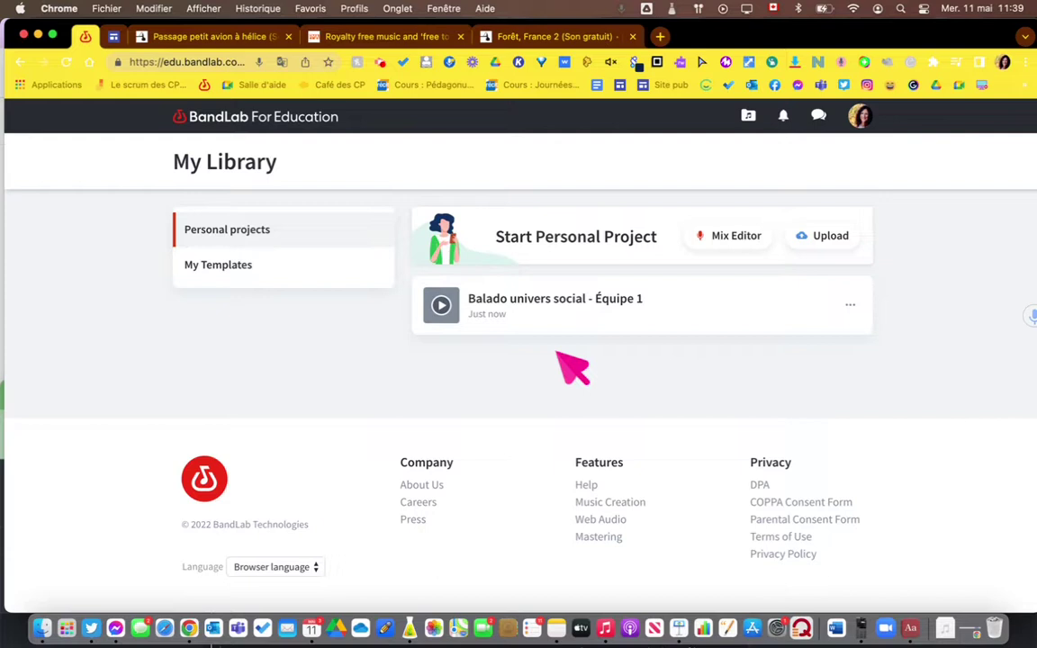
{"action": "left_click", "coordinate": [348, 63]}
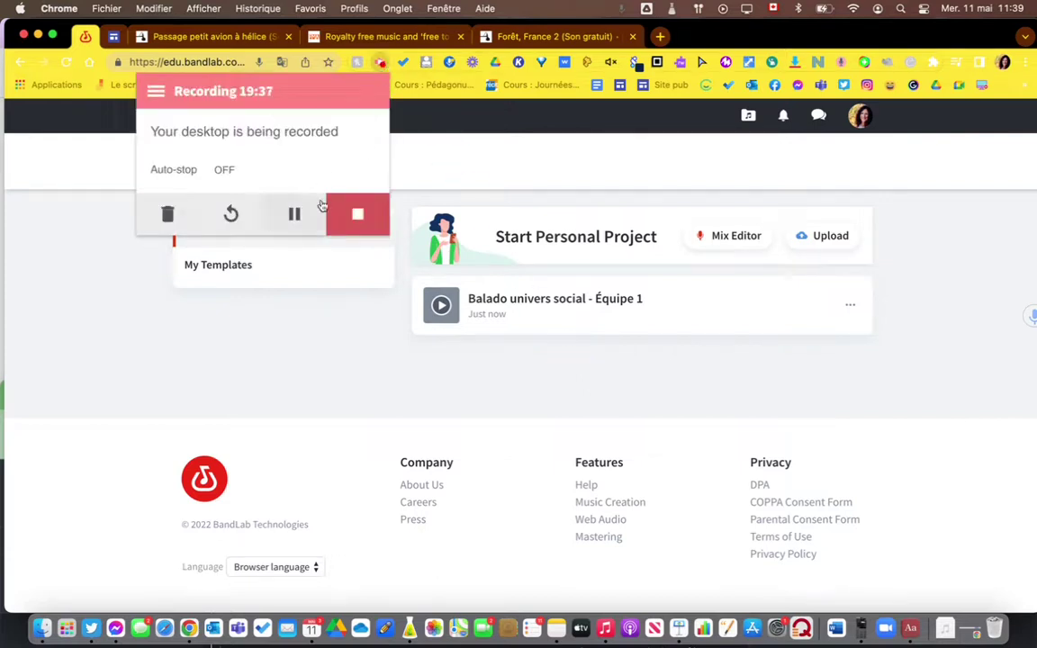